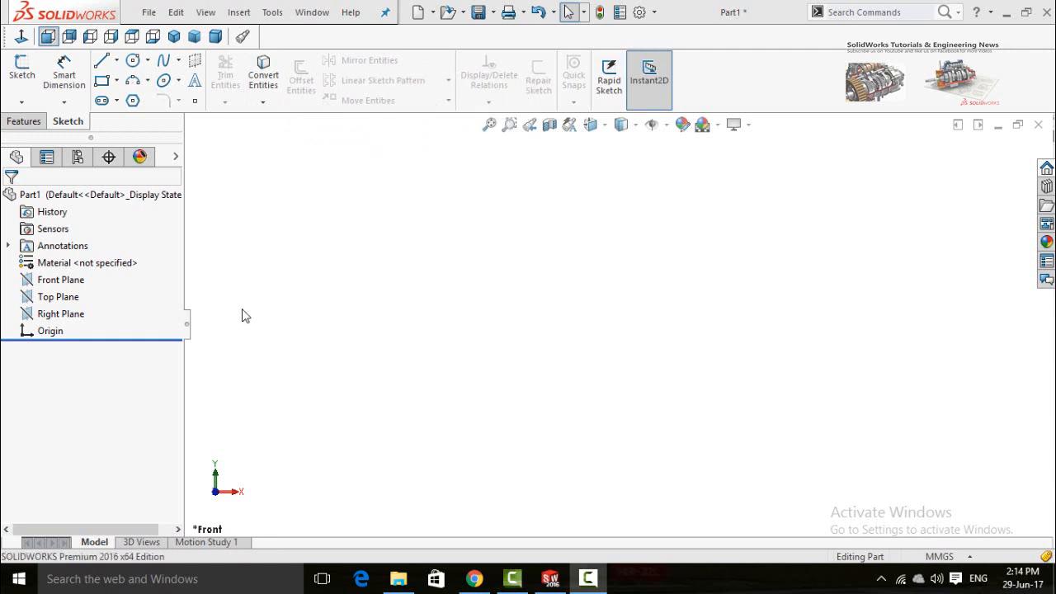
Start a sketch on the Front Plane and enter "SolidWorks" as sketch text.
click(65, 285)
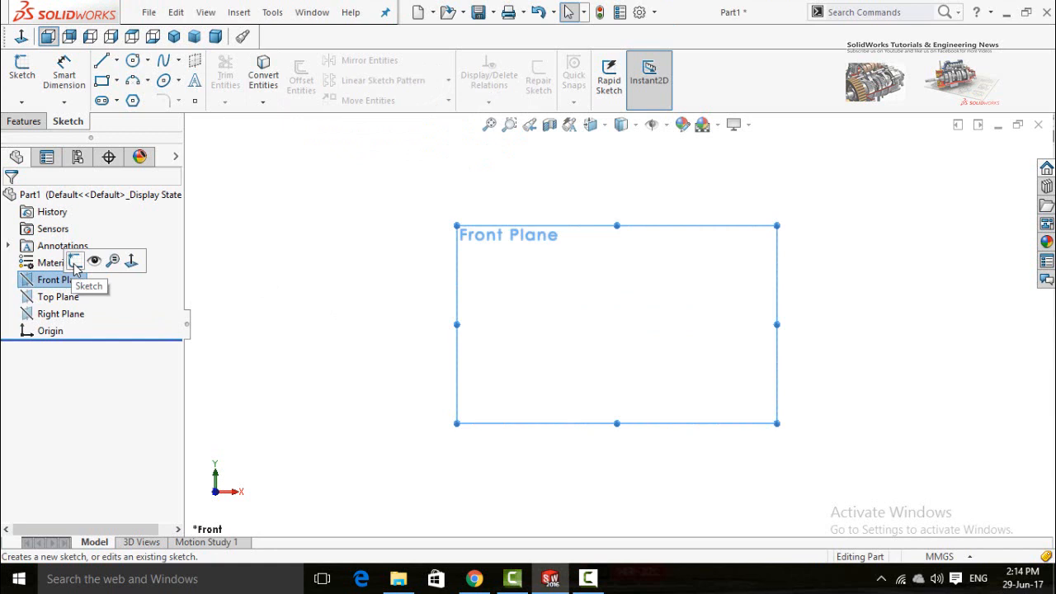
click(74, 262)
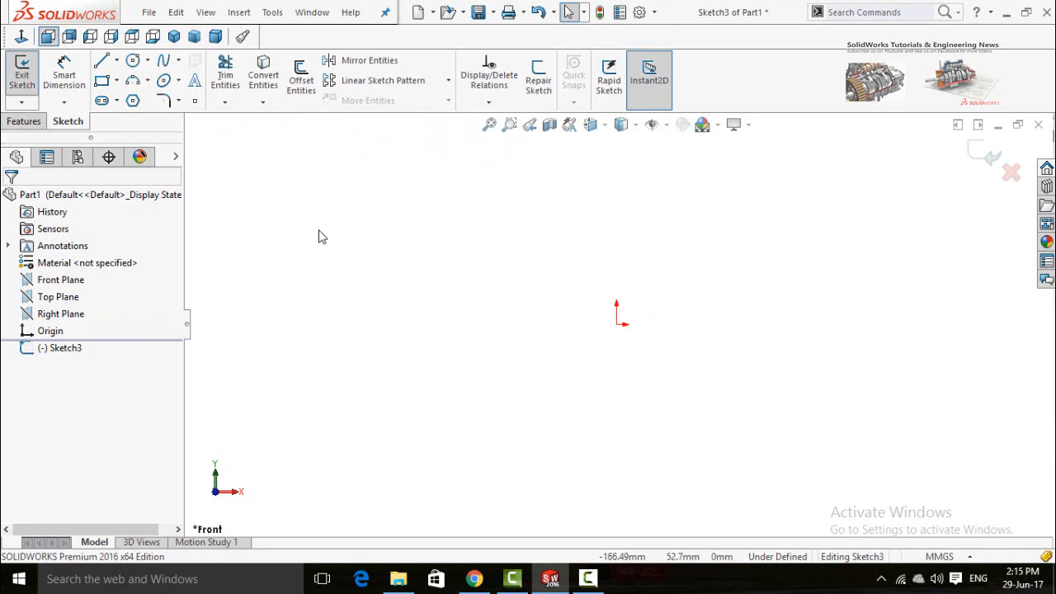
click(195, 82)
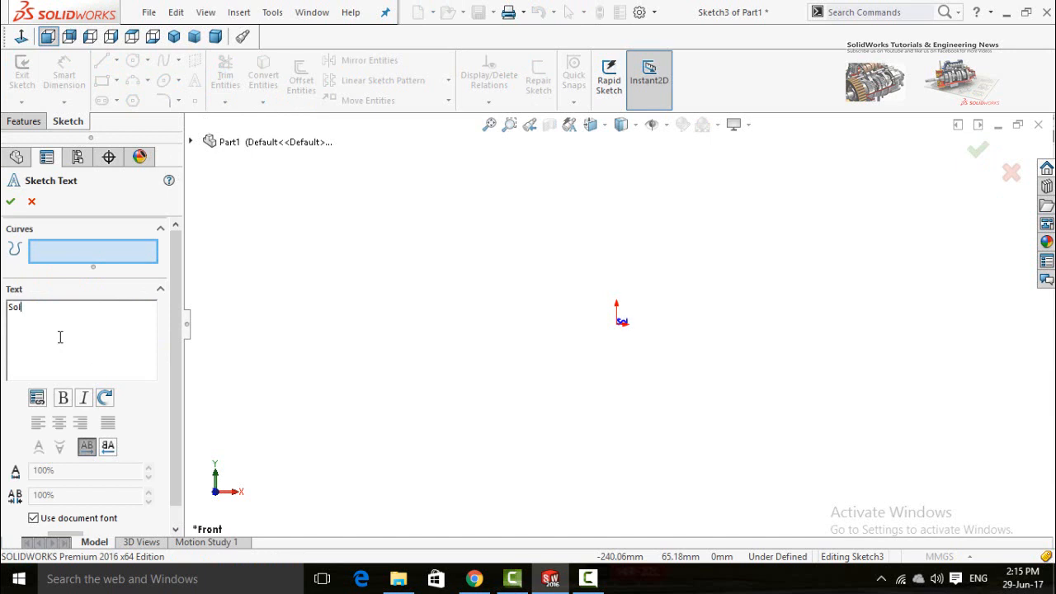
text(SolidWorks)
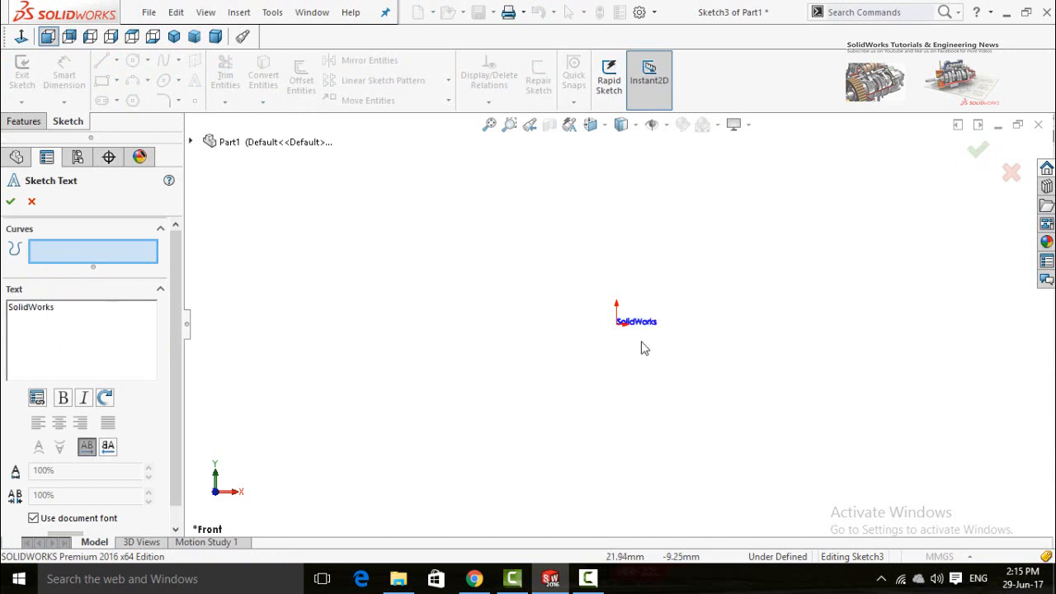
Turn off the document font for the sketch text, set its height to 22 points, and accept the text.
scroll(647, 343, down, 5)
scroll(53, 319, down, 1)
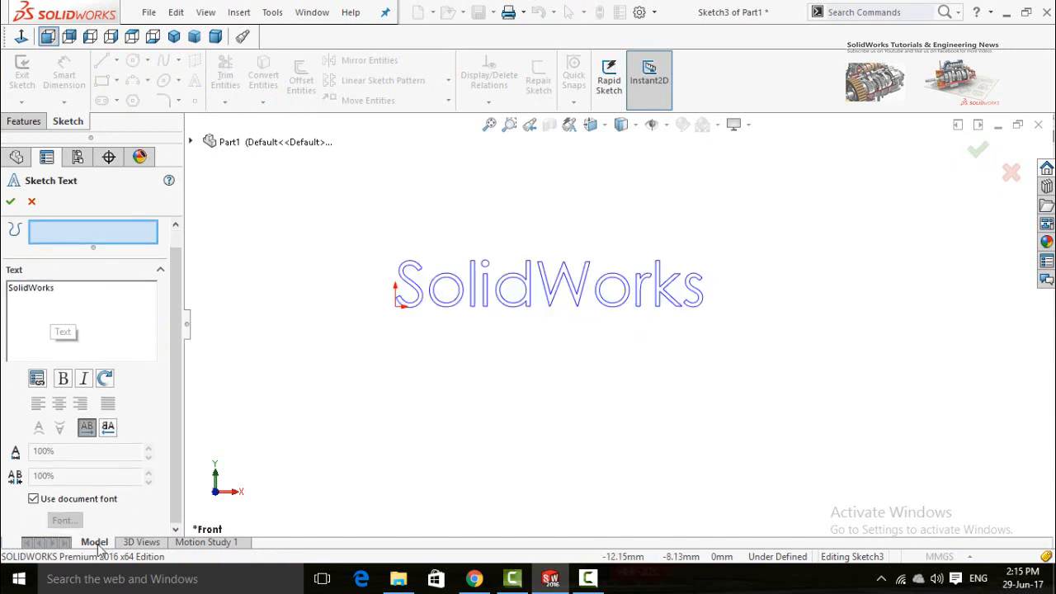
click(33, 499)
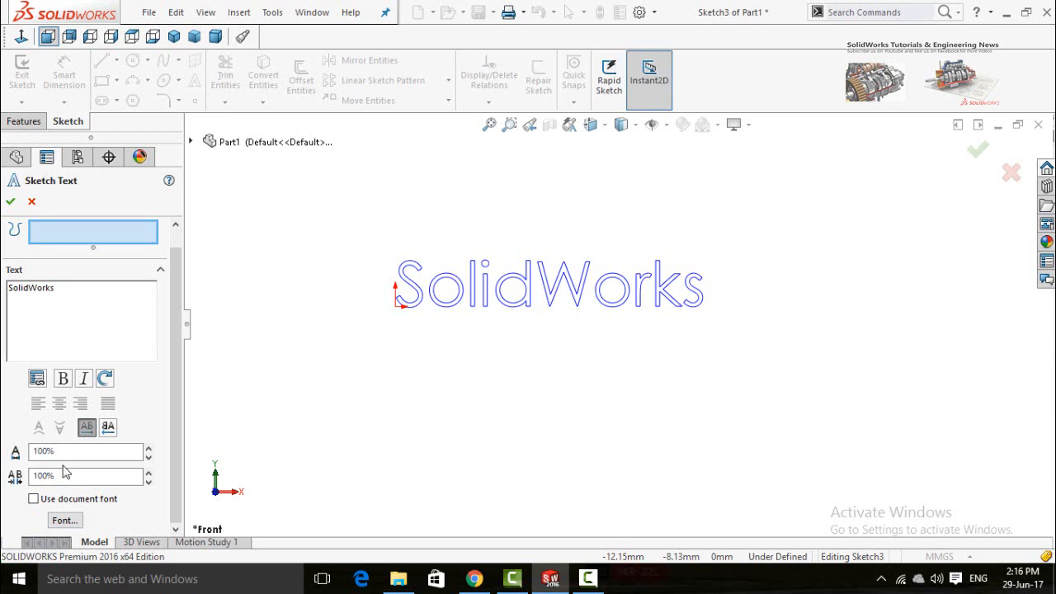
click(66, 521)
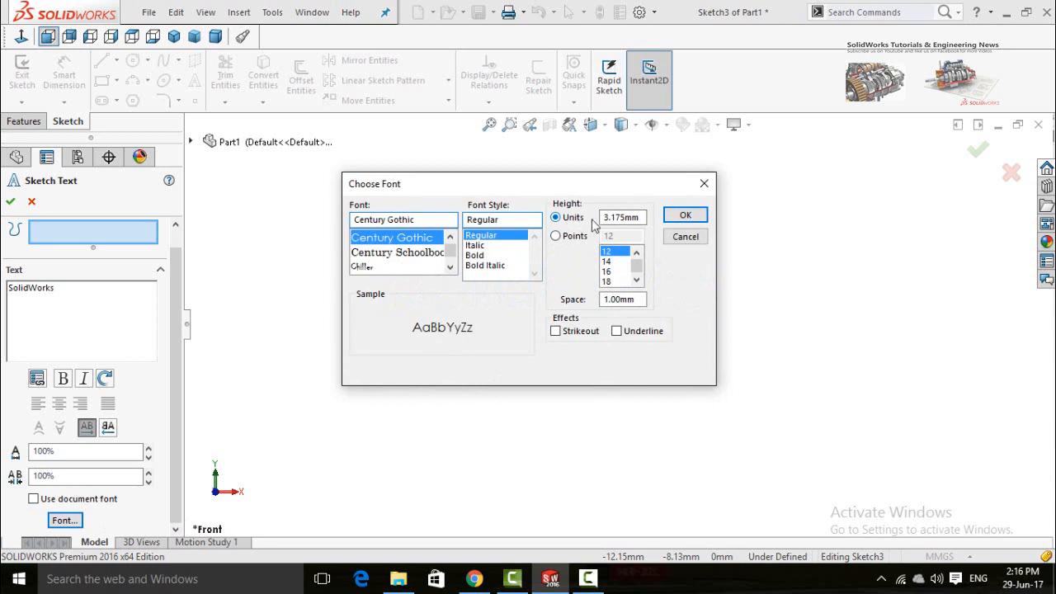
drag(625, 218, 605, 218)
click(555, 236)
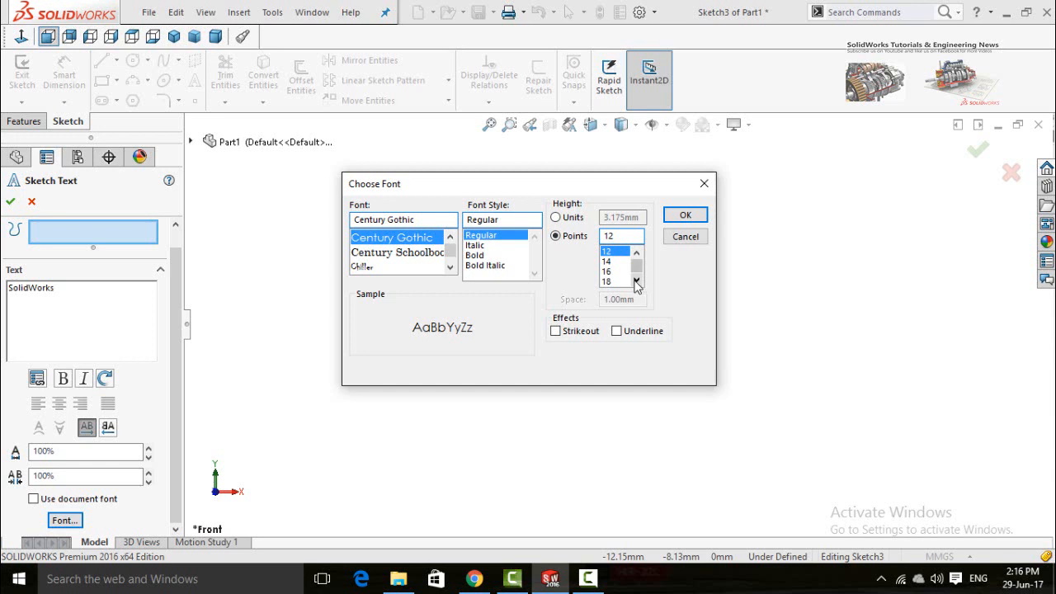
click(636, 282)
click(614, 270)
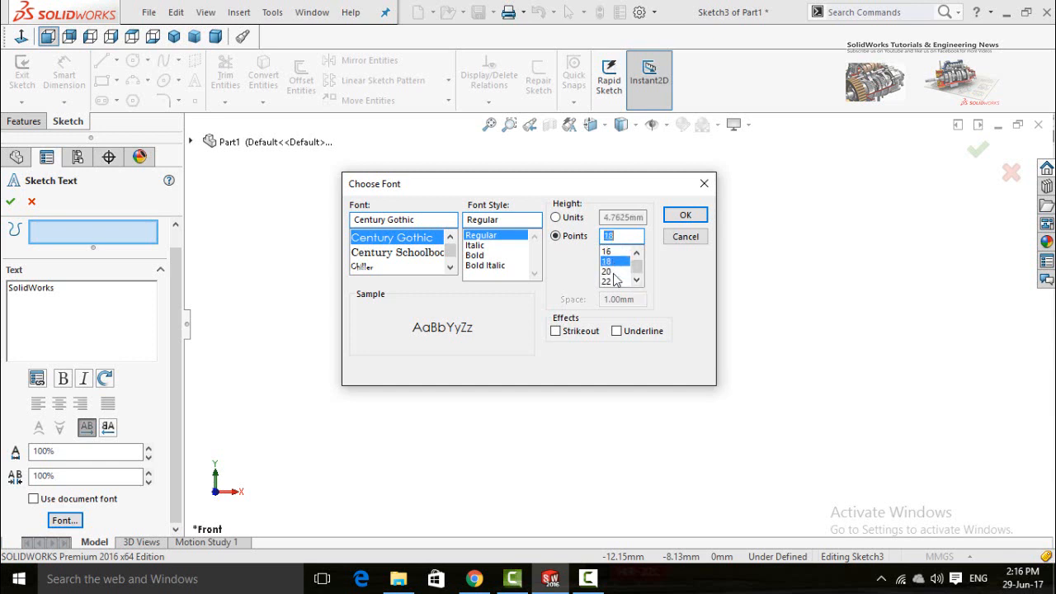
click(614, 272)
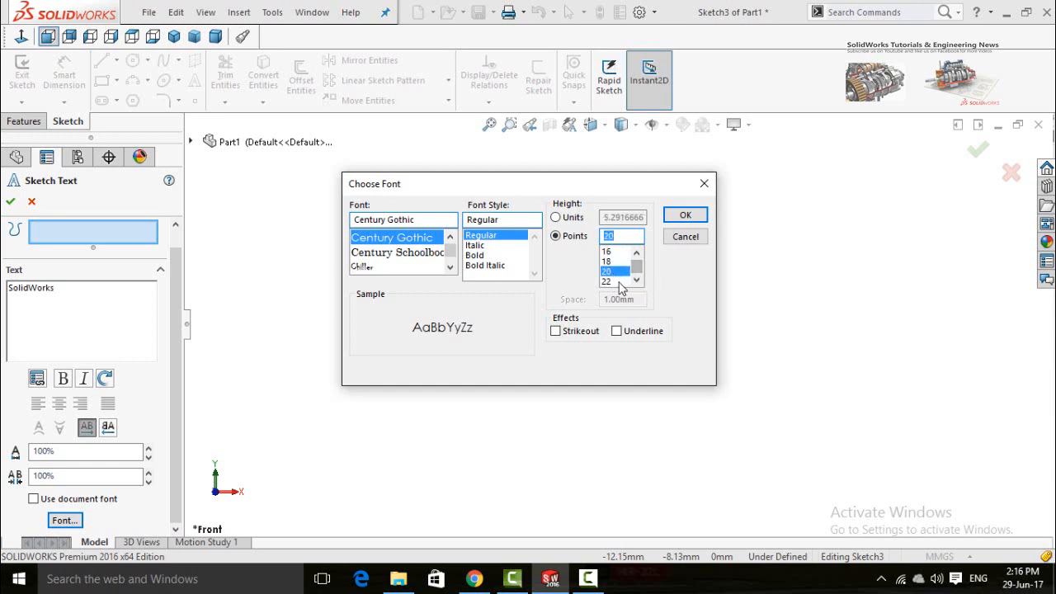
click(610, 282)
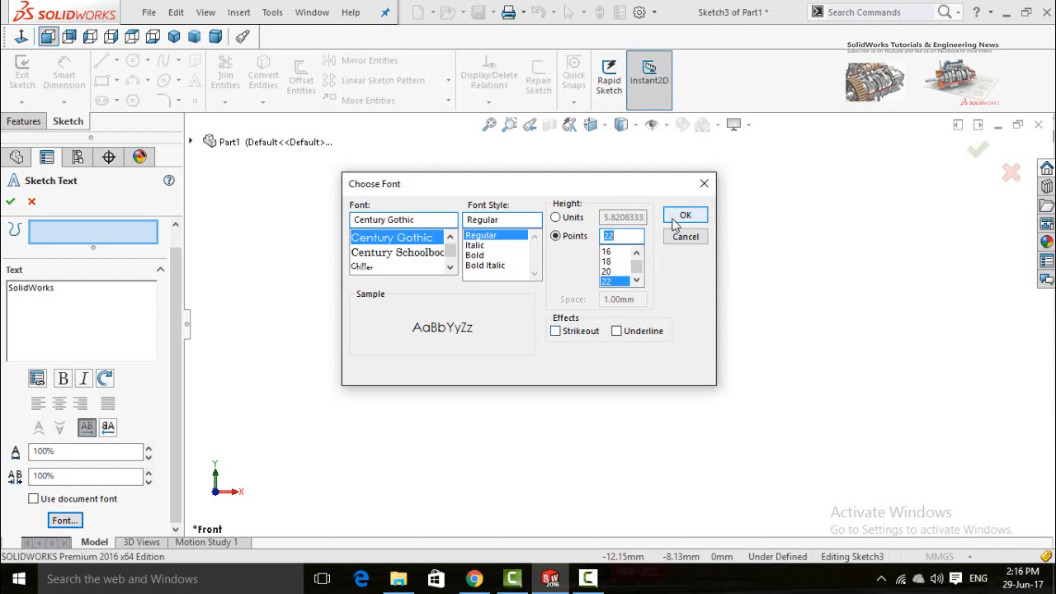
click(675, 221)
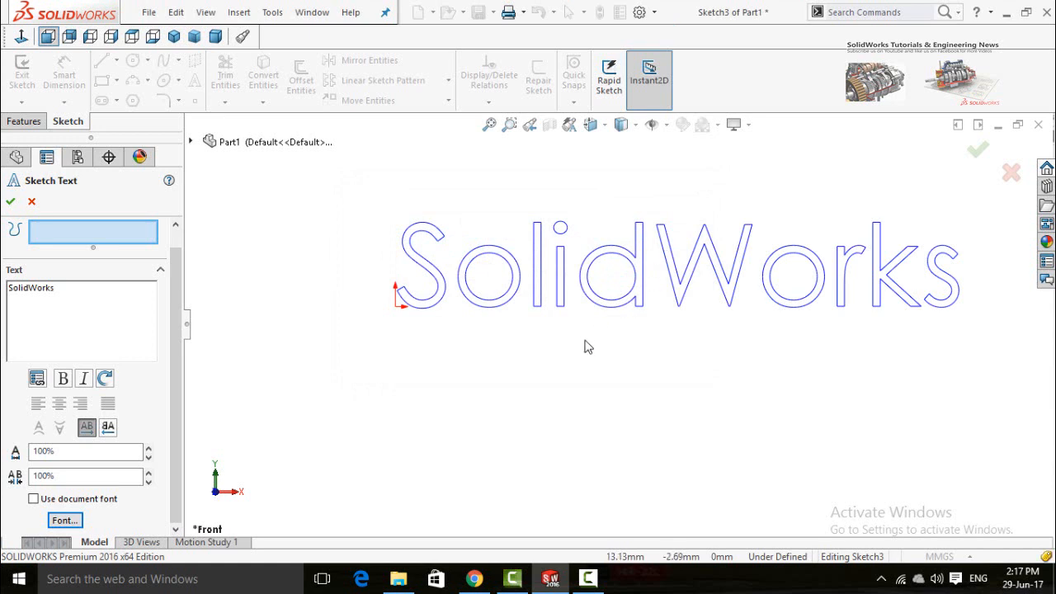
scroll(611, 337, up, 4)
scroll(749, 319, down, 1)
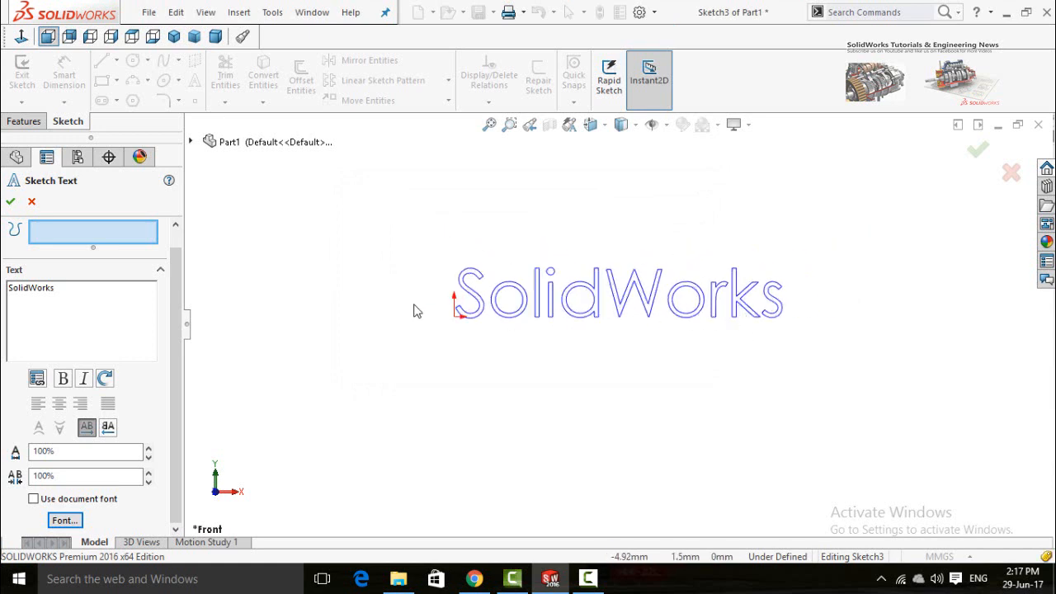
click(10, 202)
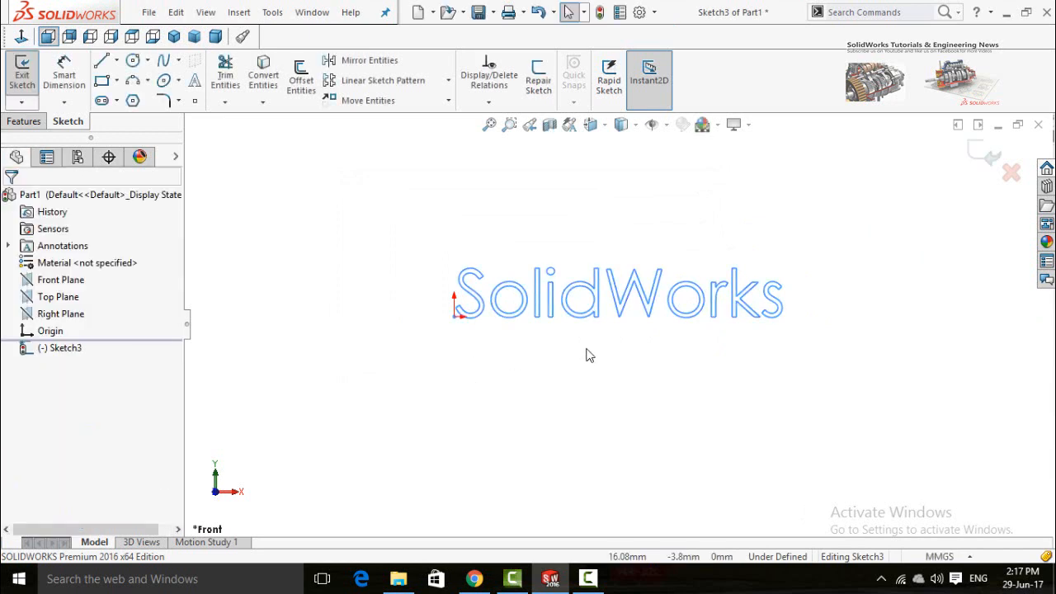
scroll(611, 359, up, 2)
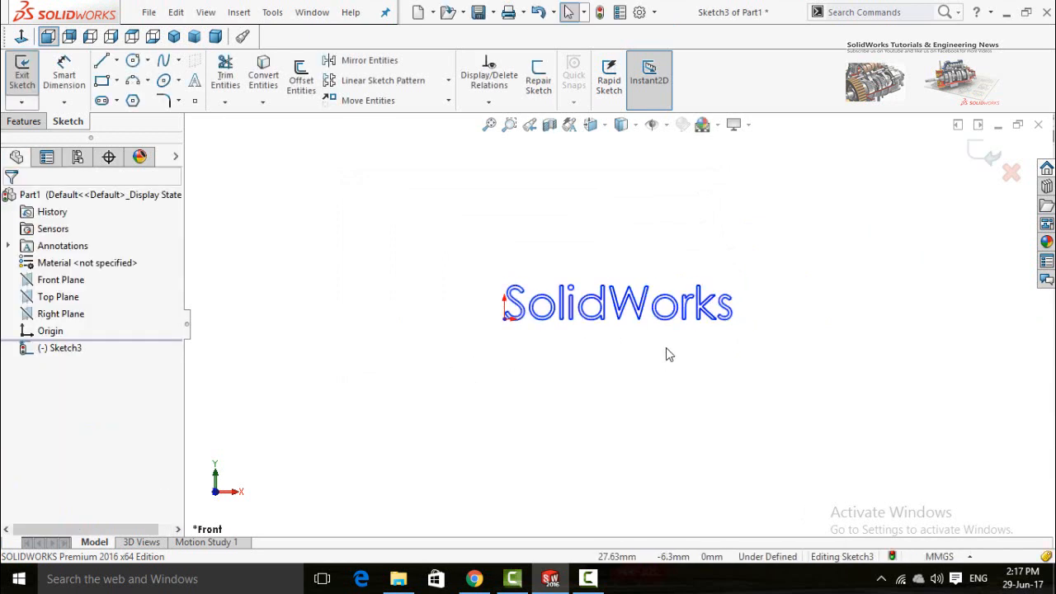
scroll(730, 336, down, 2)
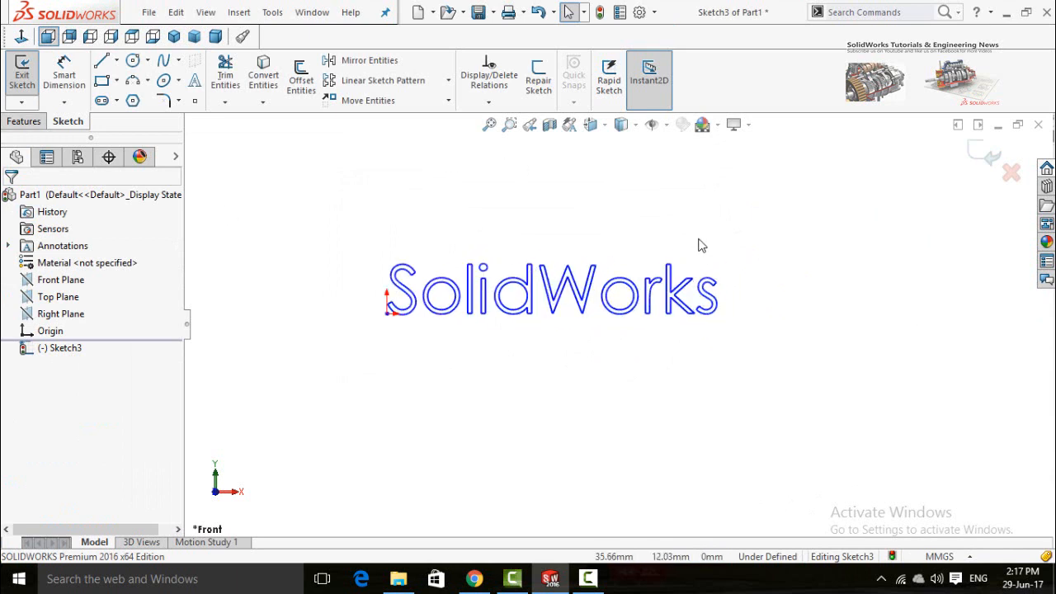
click(24, 122)
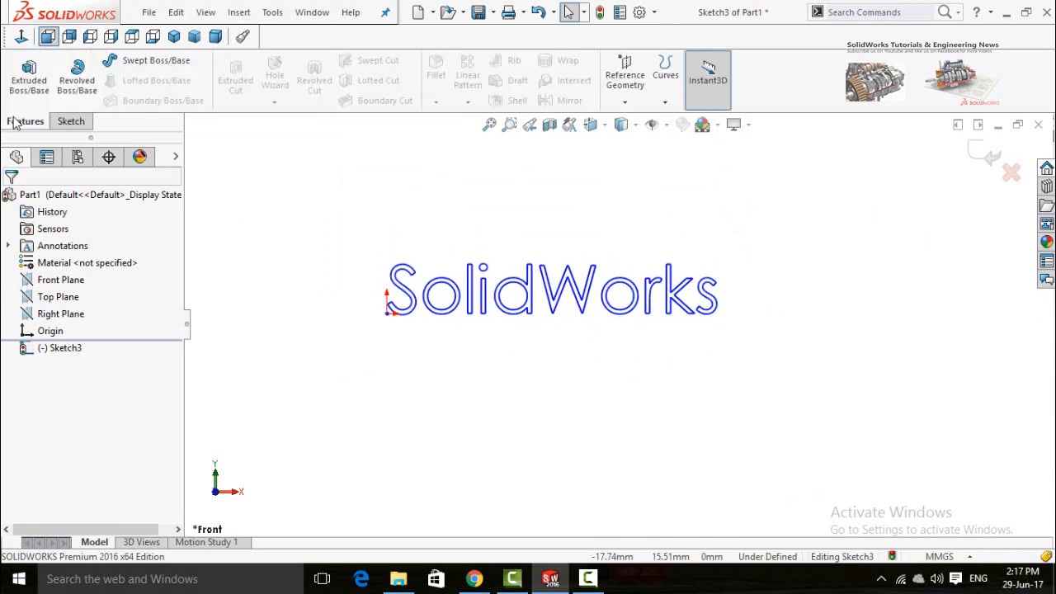
click(64, 122)
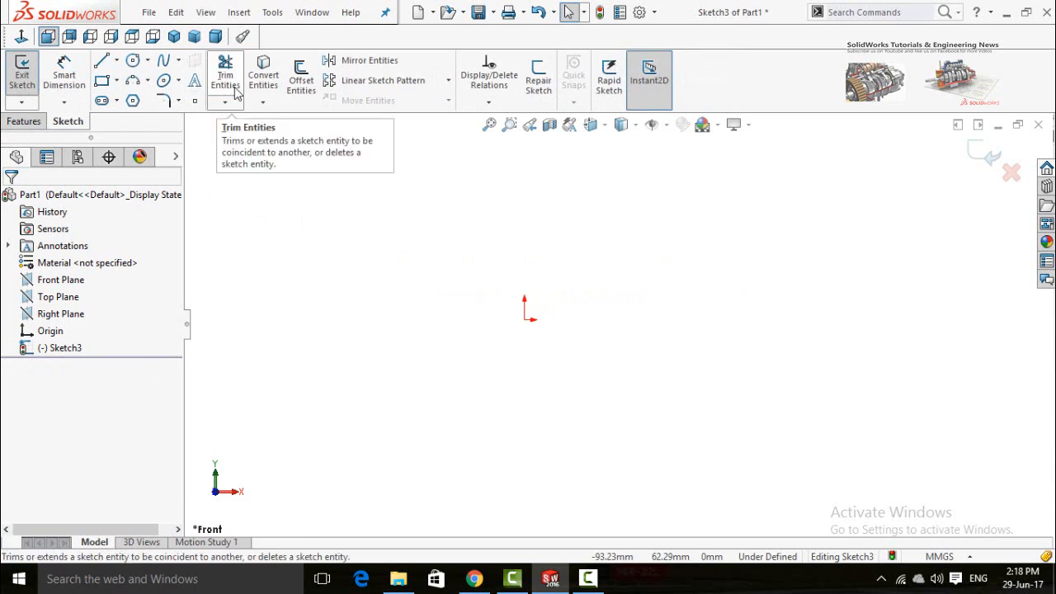
Sketch an open, self-crossing chain of twelve lines around the origin, starting with a nearly horizontal line about 68 mm long.
click(105, 70)
click(440, 276)
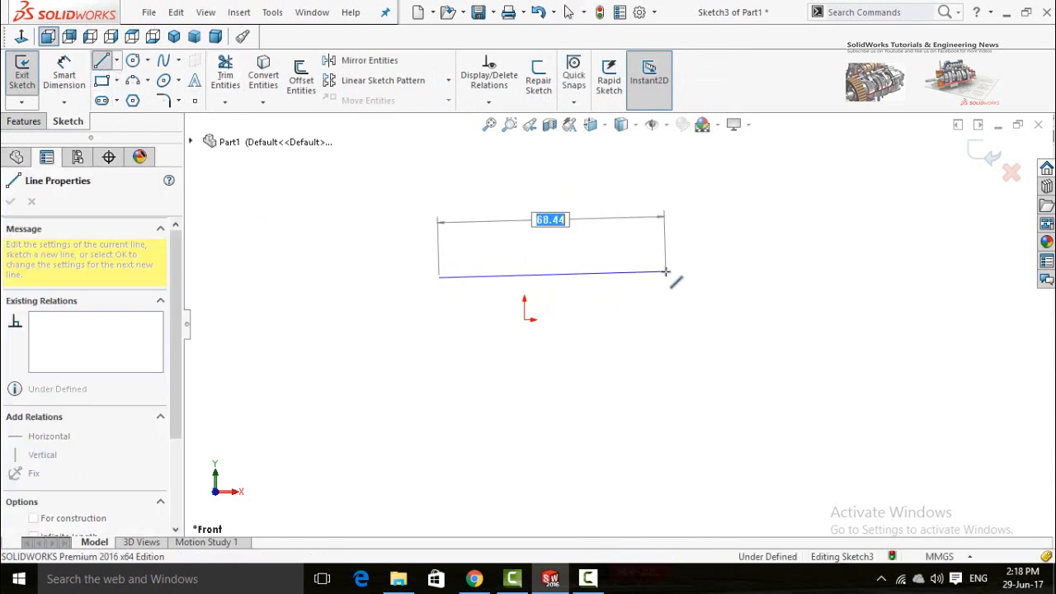
click(666, 271)
click(625, 372)
click(573, 307)
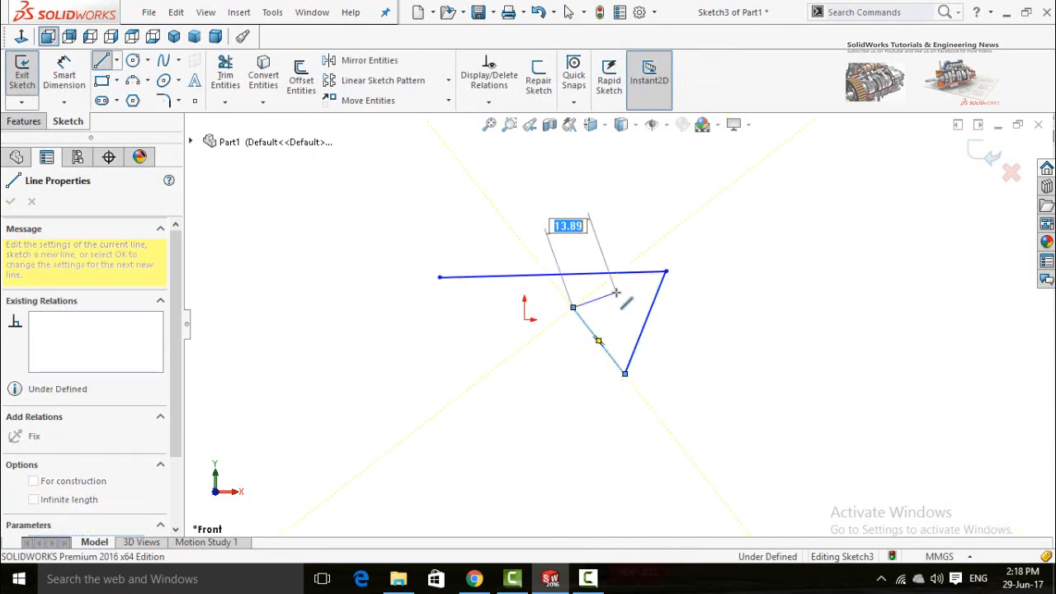
click(617, 291)
click(588, 213)
click(467, 205)
click(489, 235)
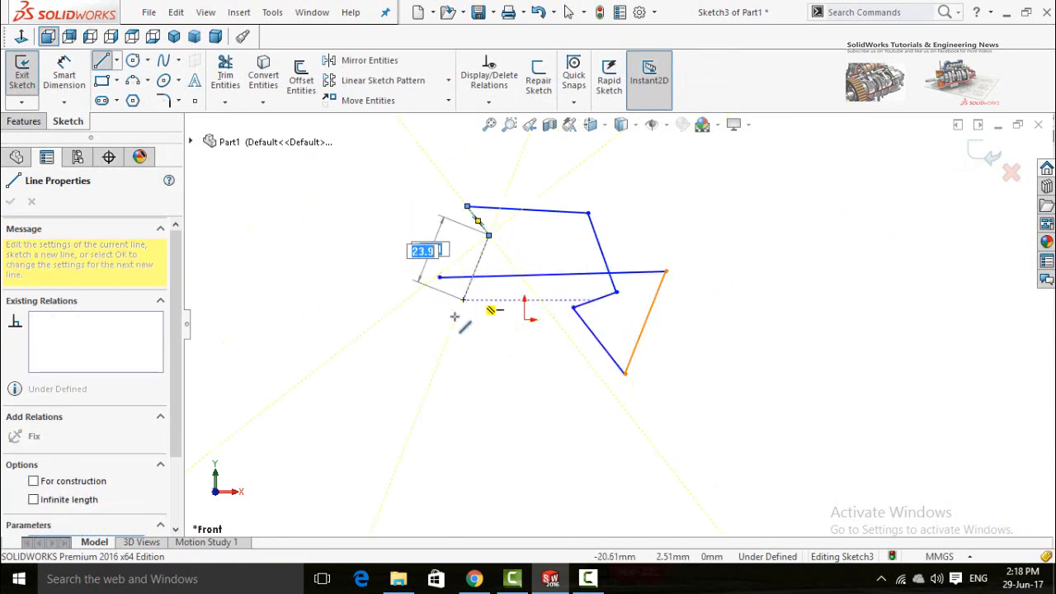
click(457, 320)
click(428, 407)
click(477, 408)
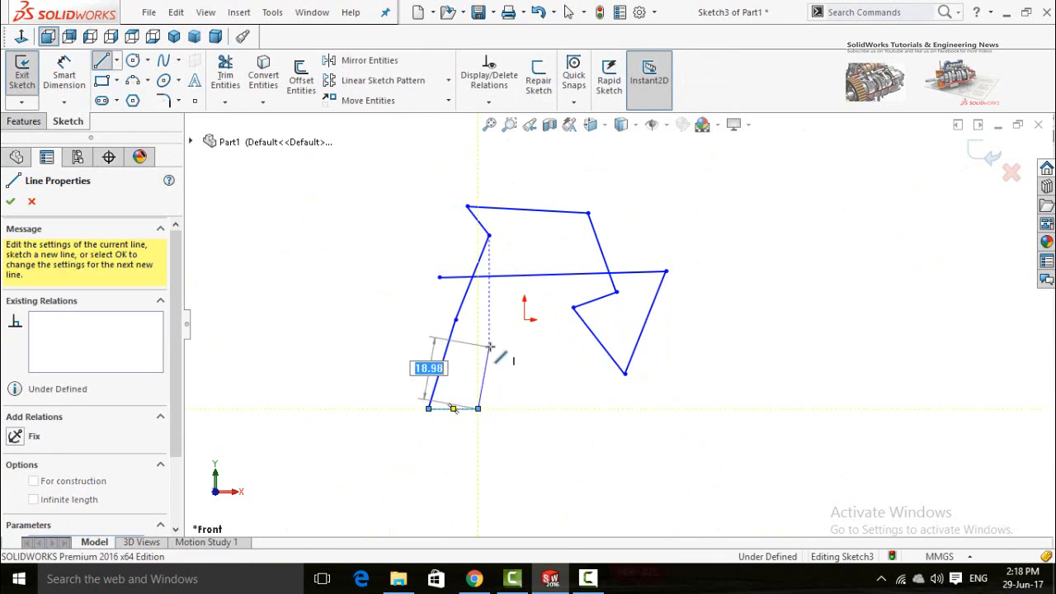
click(490, 346)
click(521, 336)
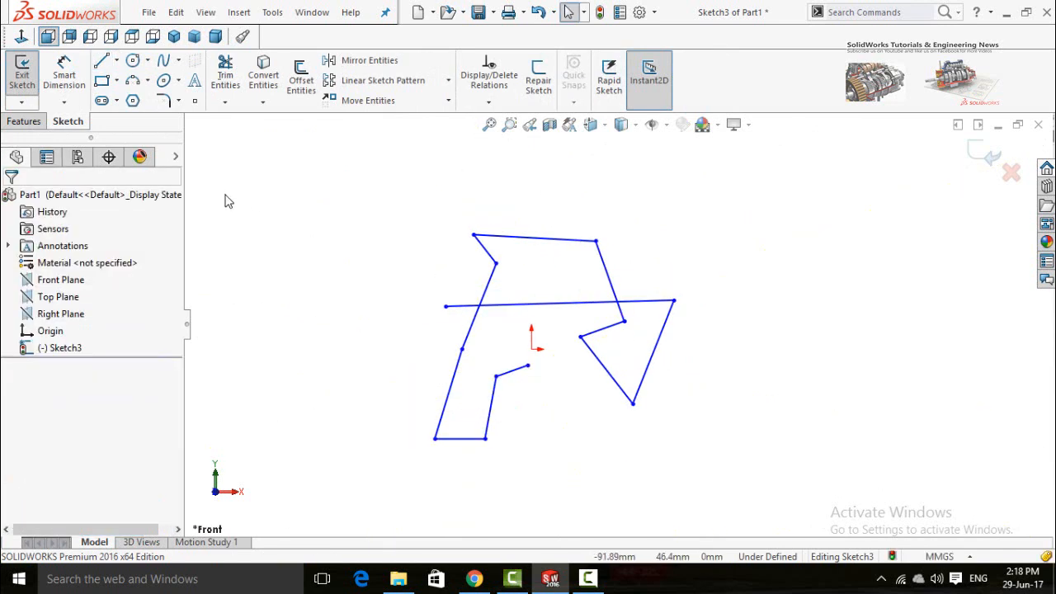
Power-trim the nearly horizontal line's overhanging left end and its middle segment between the two crossing edges.
click(225, 104)
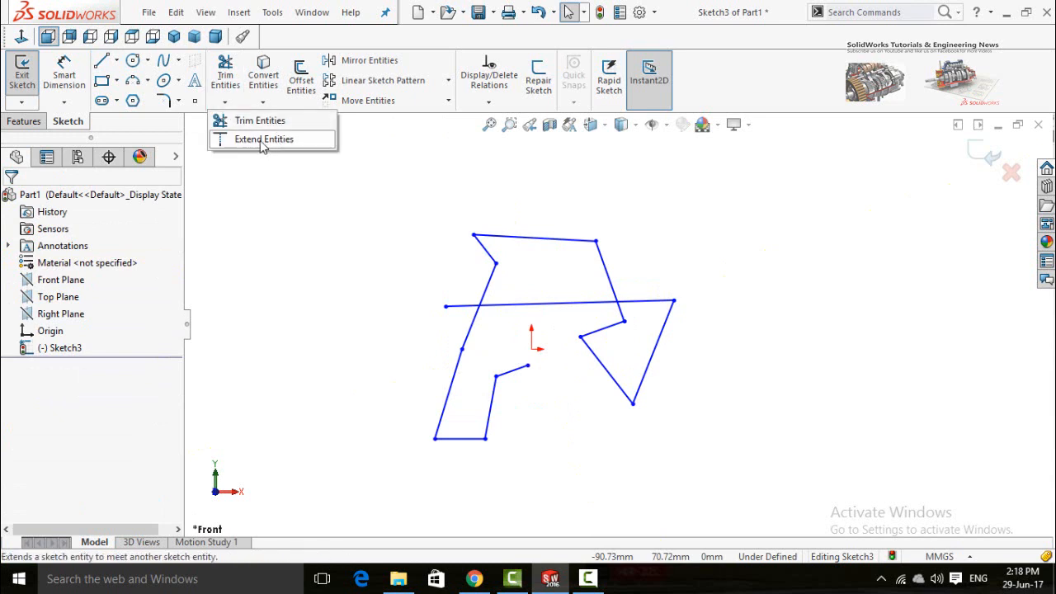
click(252, 120)
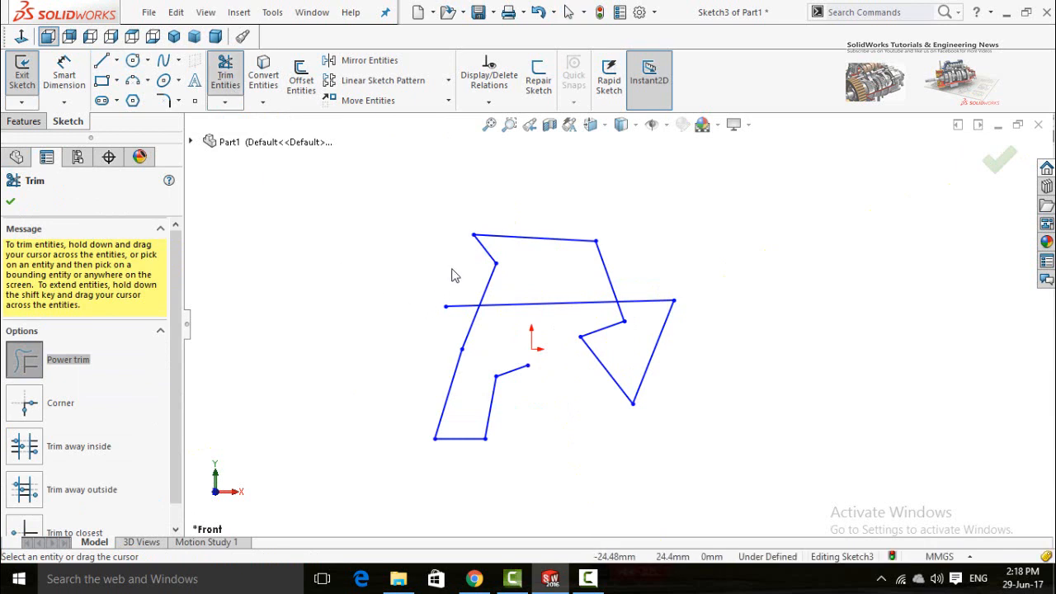
mouse_move(455, 280)
mouse_down()
mouse_move(461, 314)
mouse_move(448, 319)
mouse_up()
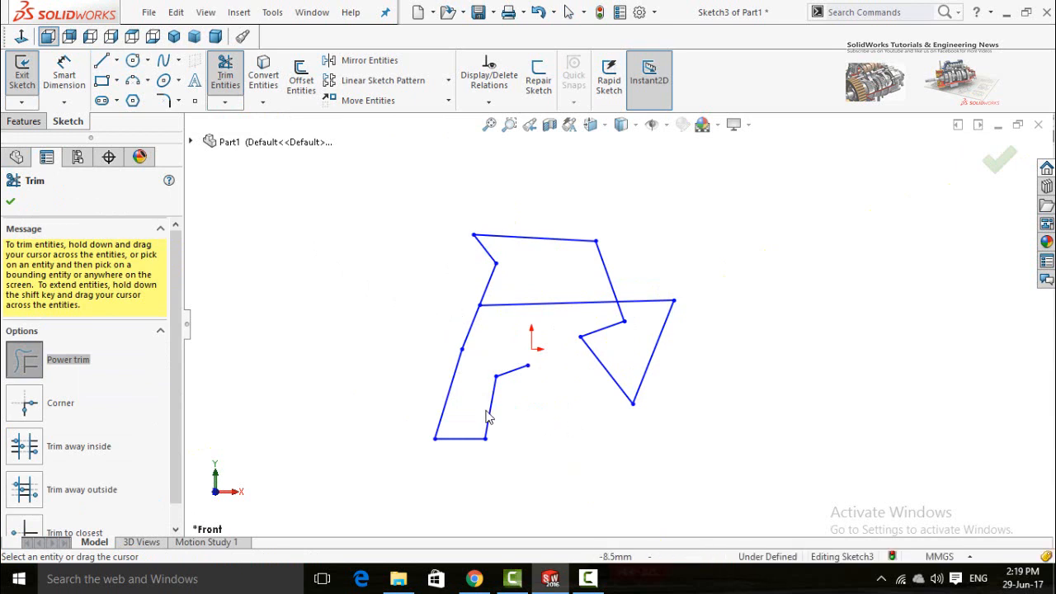
drag(582, 300, 585, 306)
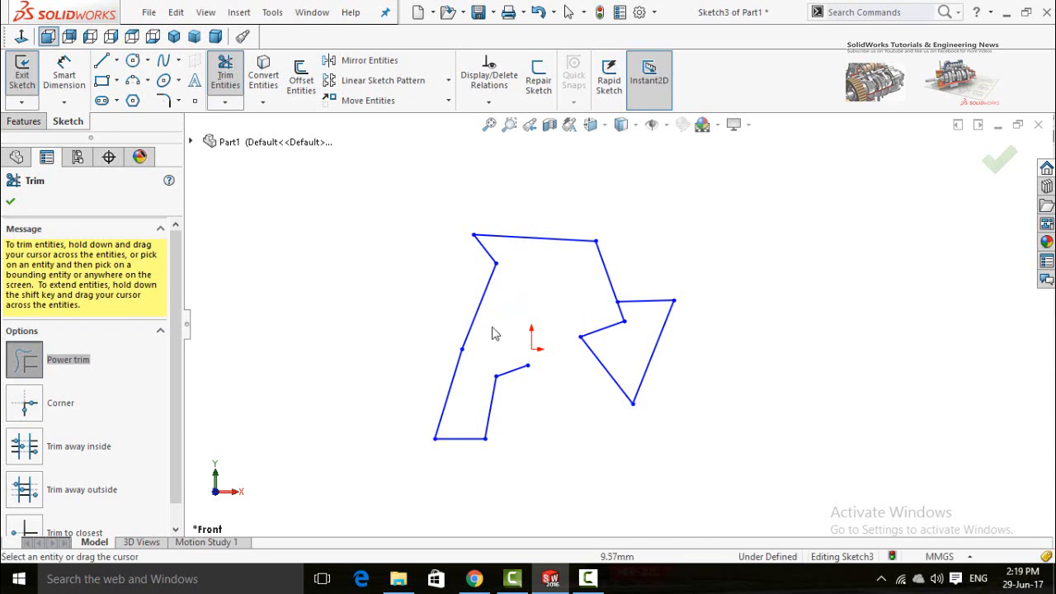
Use Power trim to extend the chain's open lower end, the two notch lines and the remaining horizontal segment to the edges they meet.
click(225, 101)
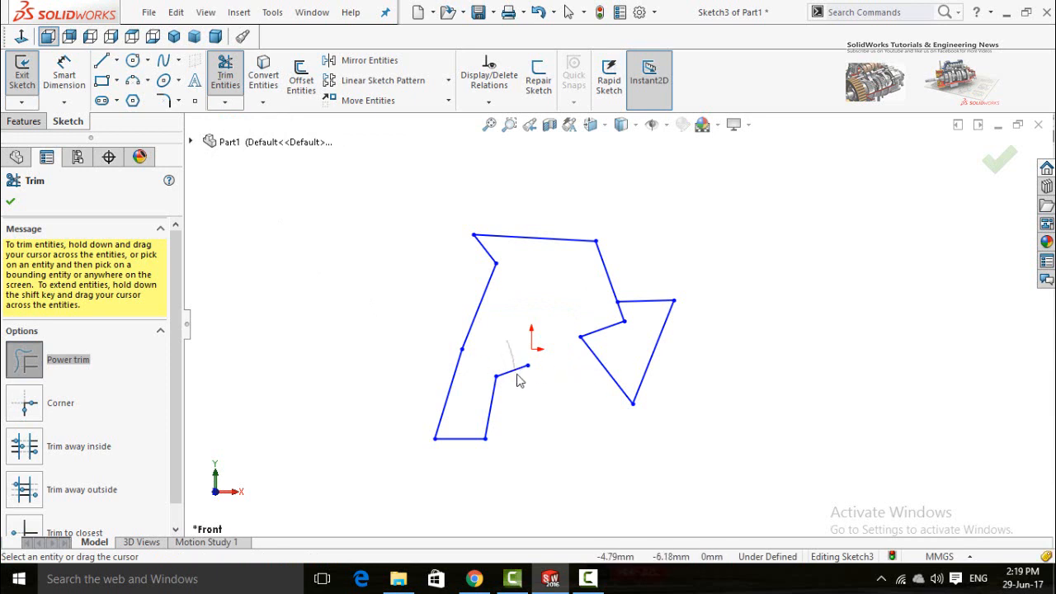
shift+drag(518, 380, 518, 381)
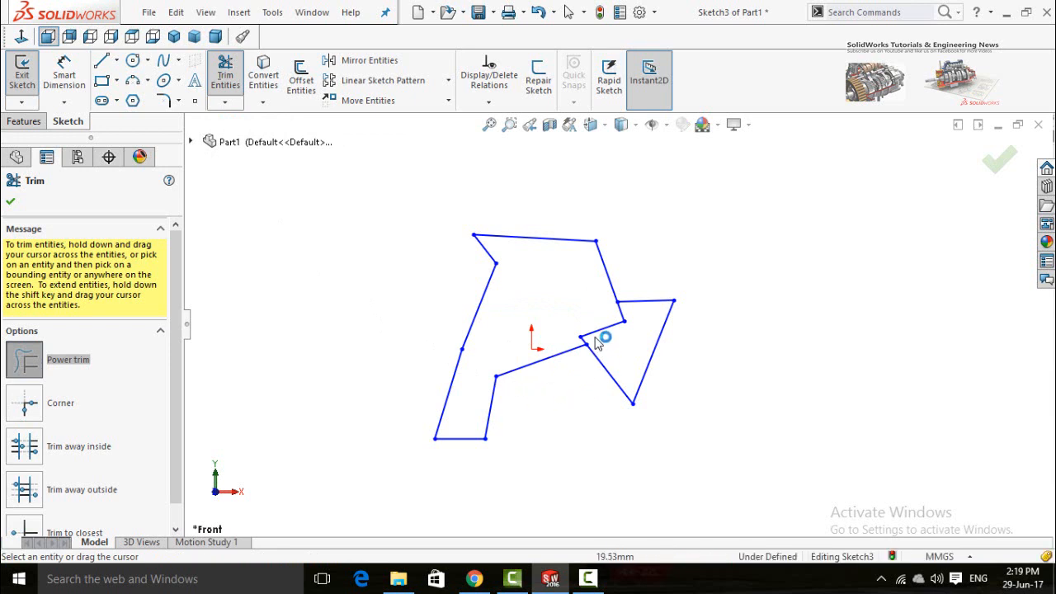
mouse_move(608, 354)
shift+mouse_down()
mouse_move(602, 363)
mouse_move(597, 308)
mouse_move(605, 351)
shift+mouse_up()
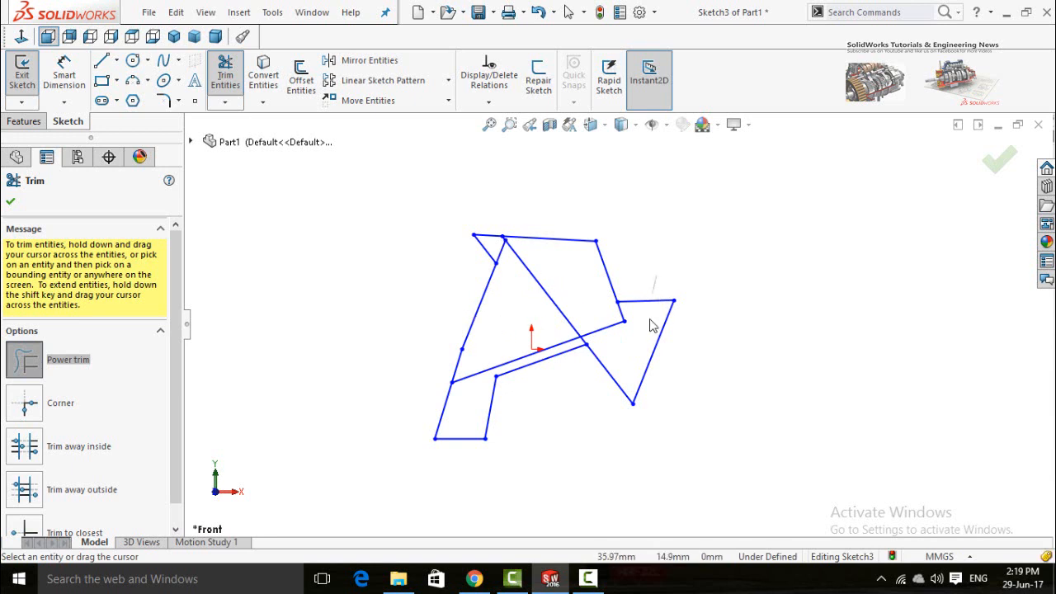
shift+drag(564, 285, 580, 321)
key(Escape)
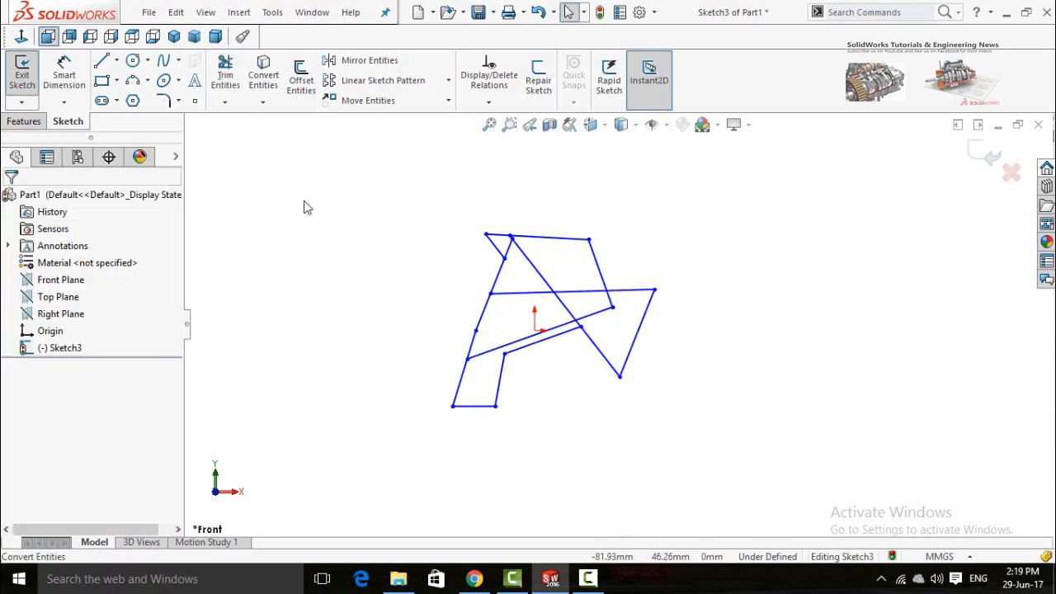
click(260, 82)
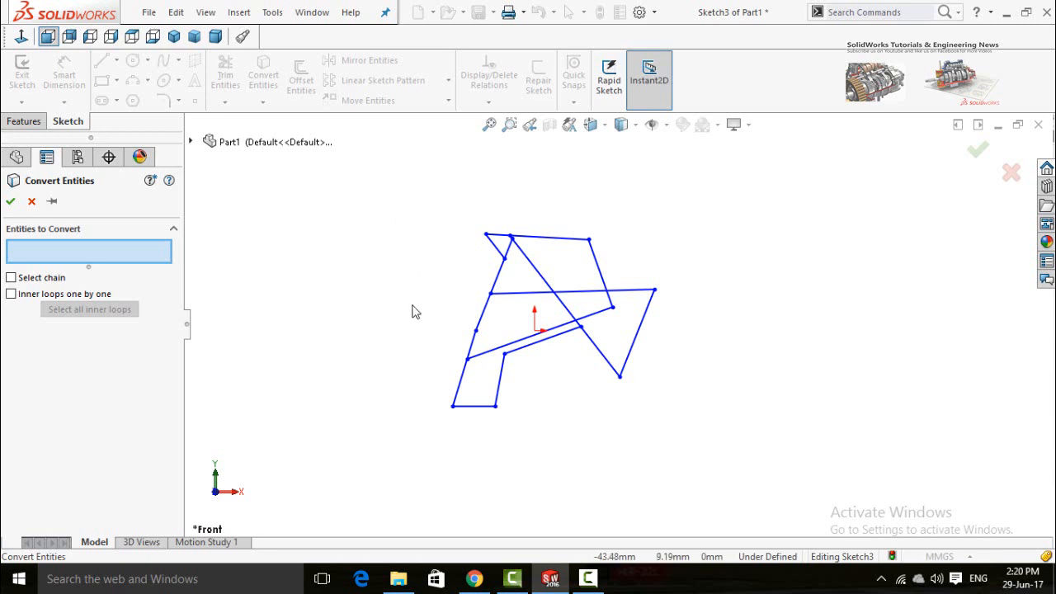
scroll(618, 325, up, 2)
scroll(708, 320, down, 2)
key(Escape)
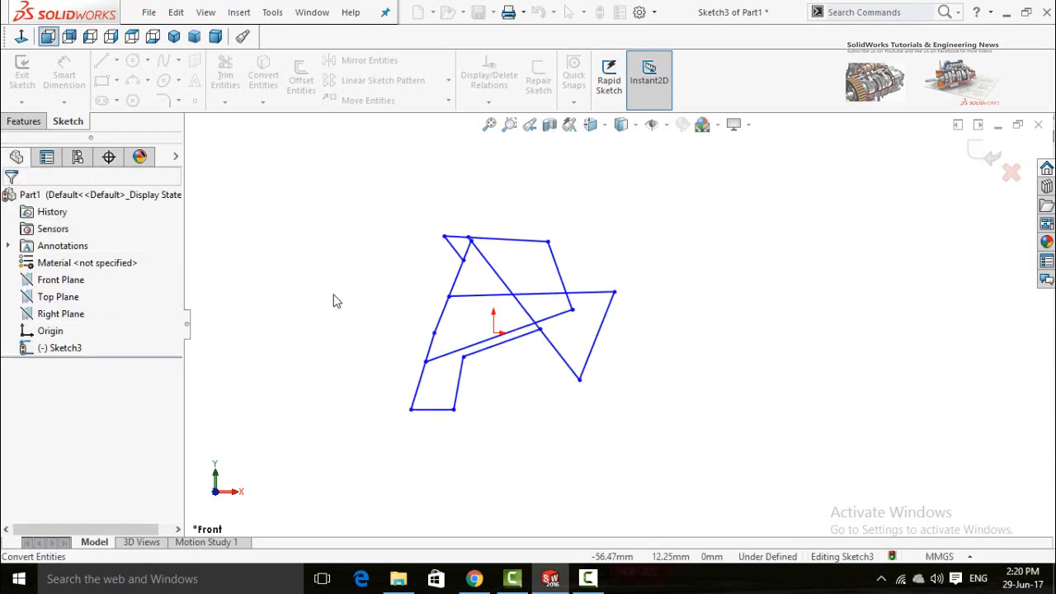
Delete all the sketched lines and sketch a corner rectangle just above the origin.
mouse_move(654, 200)
mouse_down()
mouse_move(391, 444)
mouse_move(354, 461)
mouse_up()
key(Delete)
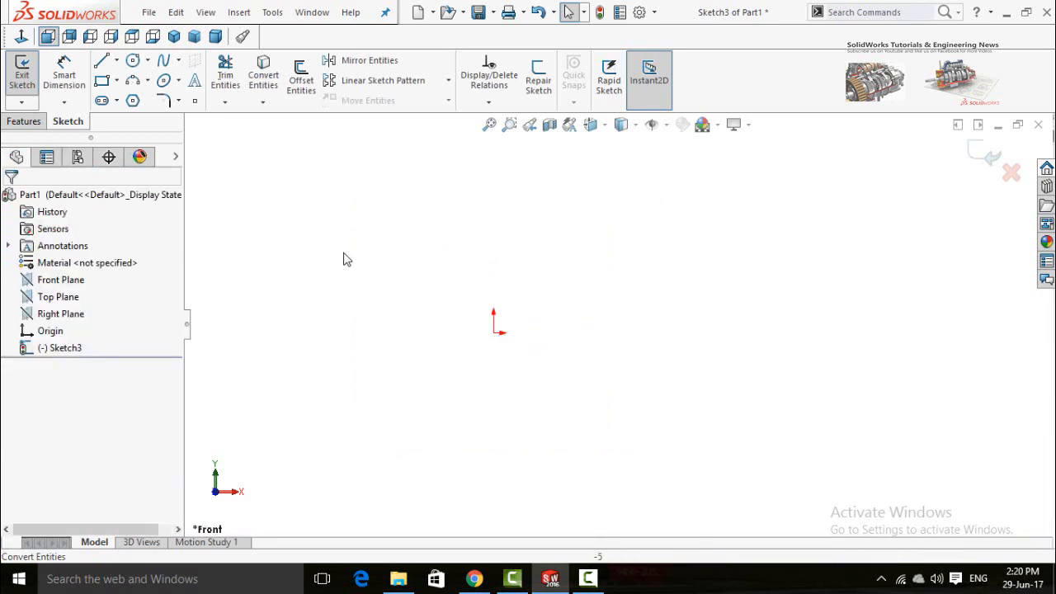
click(446, 219)
click(585, 304)
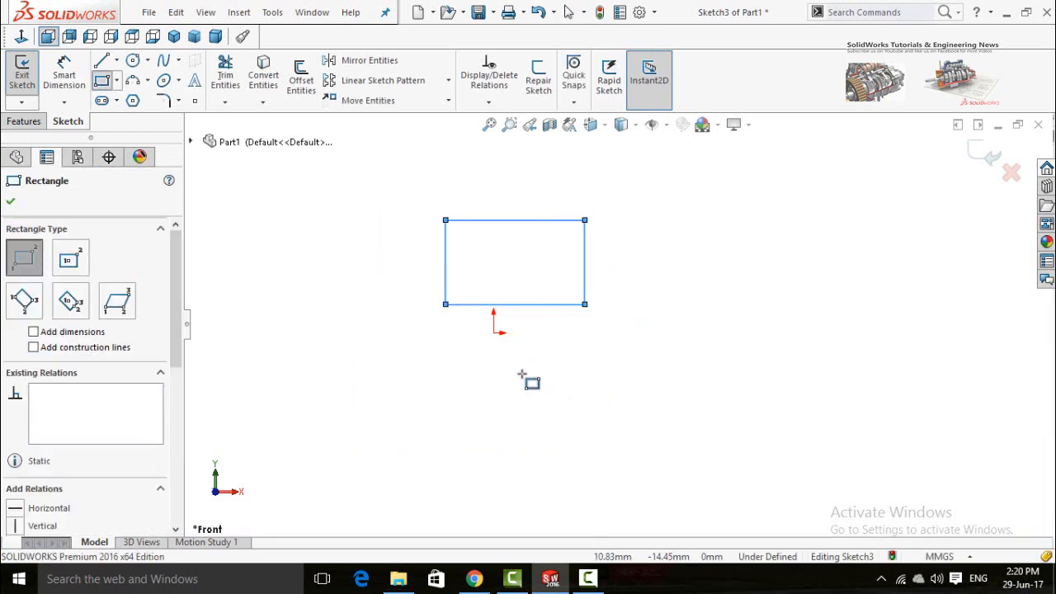
Sketch a smaller corner rectangle inside the existing rectangle, near its middle.
click(501, 254)
click(532, 279)
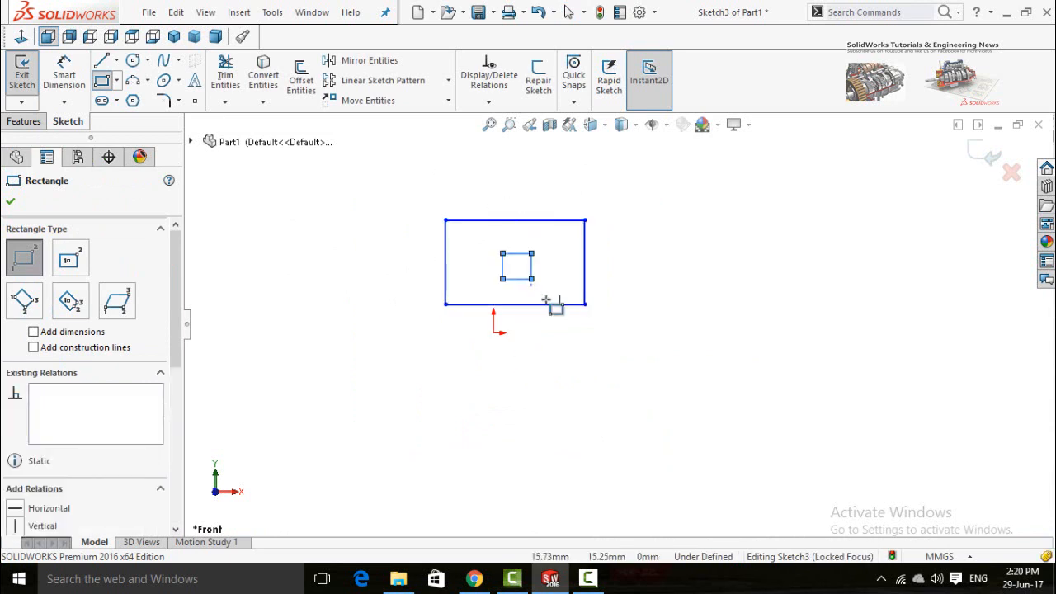
key(Escape)
Extrude the nested rectangle sketch as a Blind boss 10 mm deep.
click(24, 121)
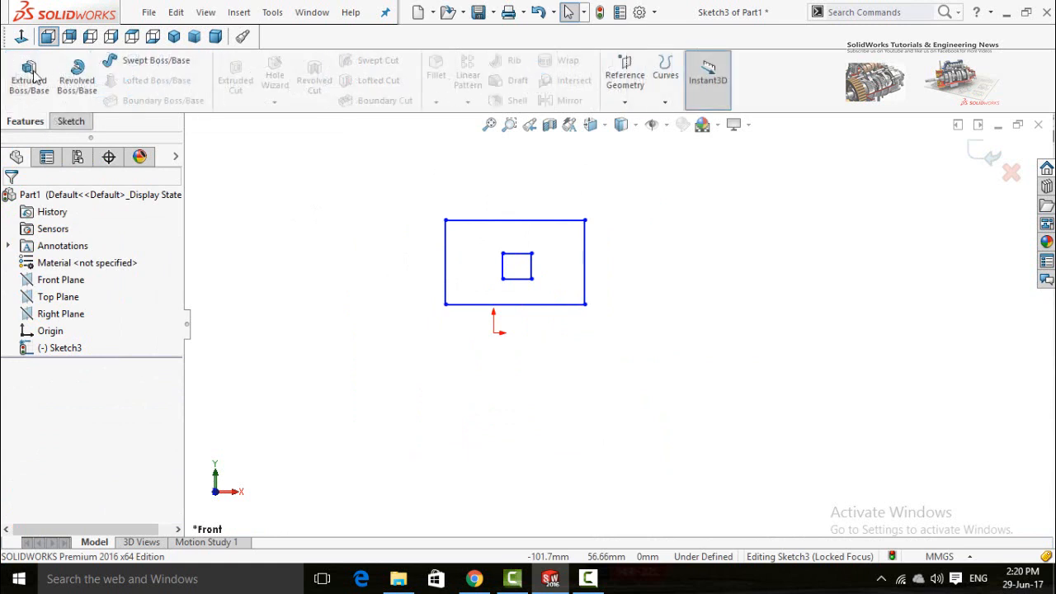
click(28, 79)
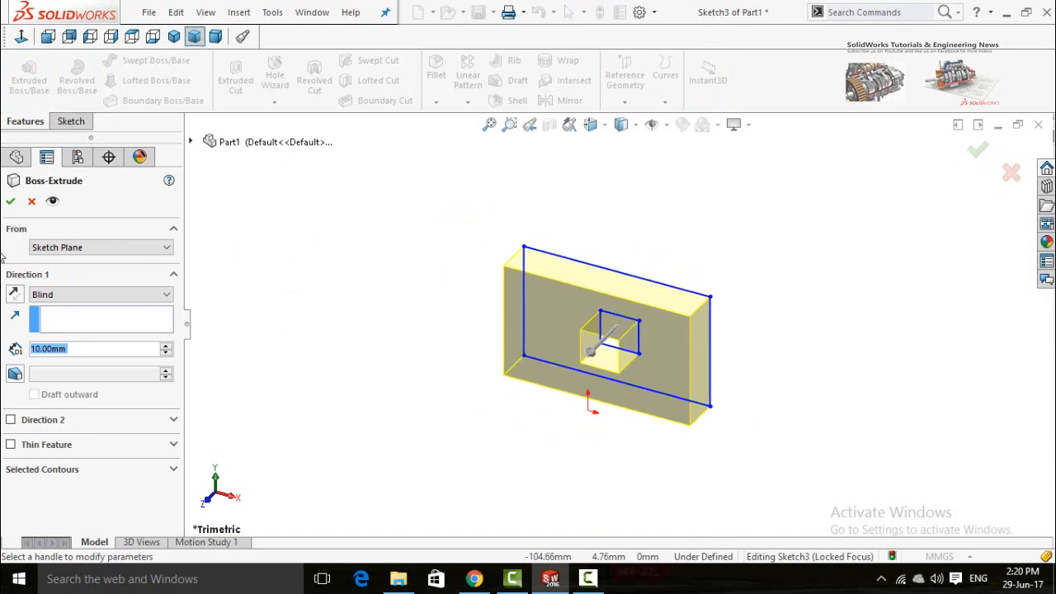
click(10, 202)
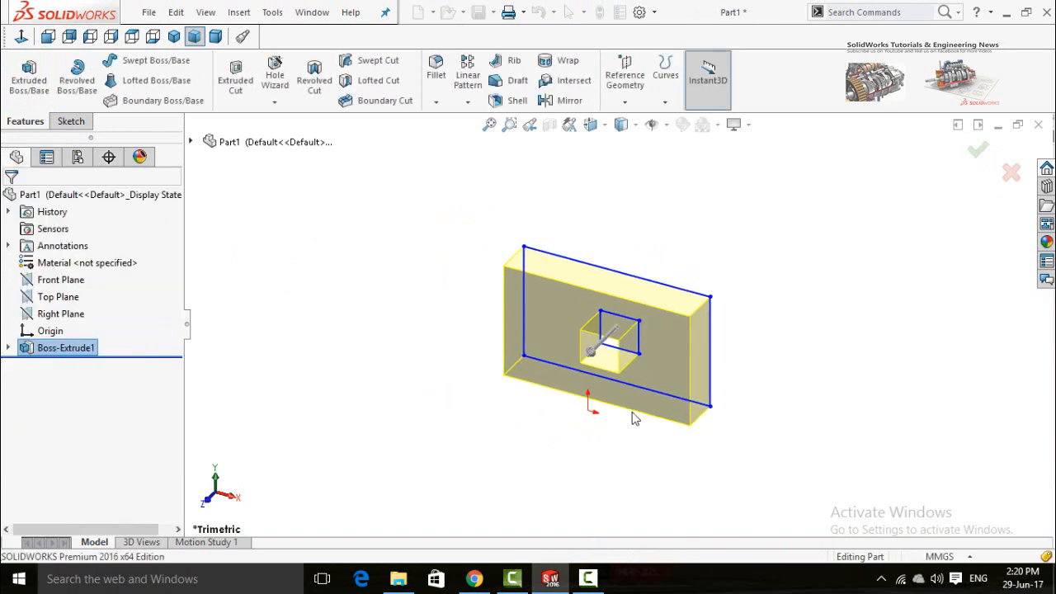
middle_drag(602, 447, 666, 373)
scroll(779, 363, down, 1)
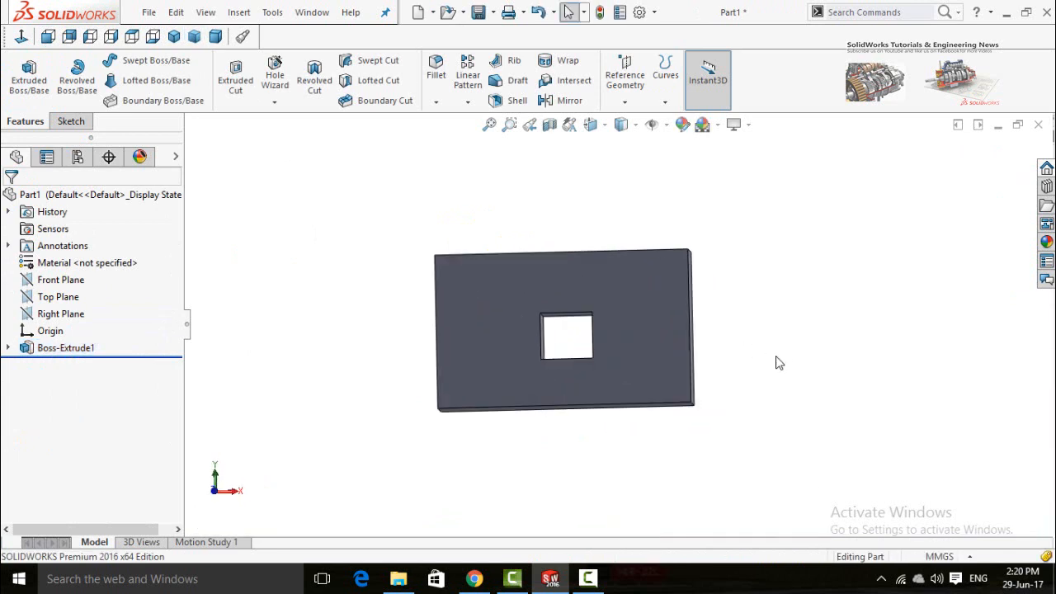
Start a sketch on the block's front face and convert the face's bottom and left edges into sketch lines.
click(651, 369)
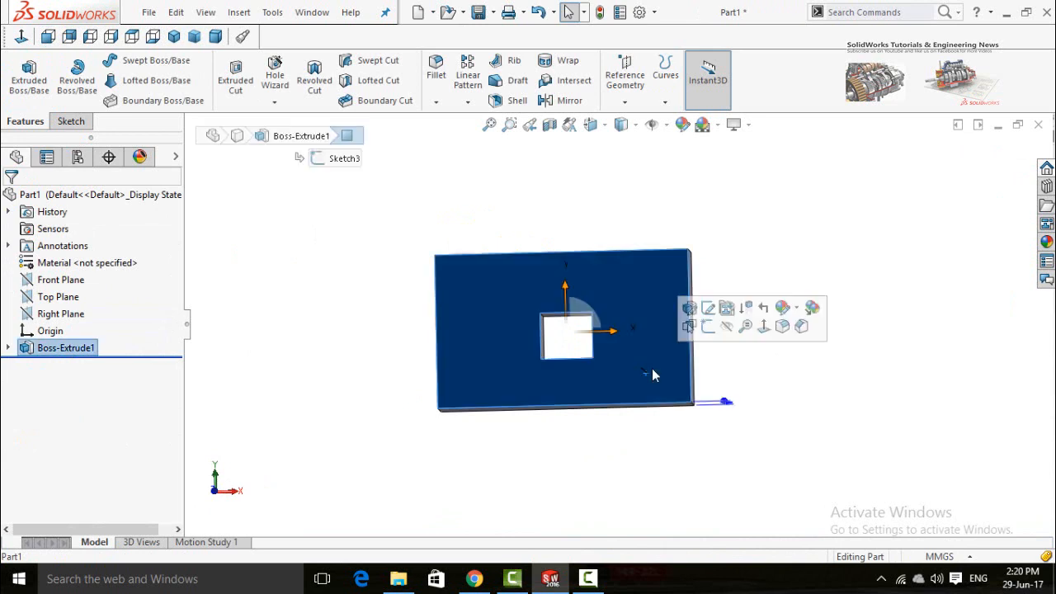
click(706, 327)
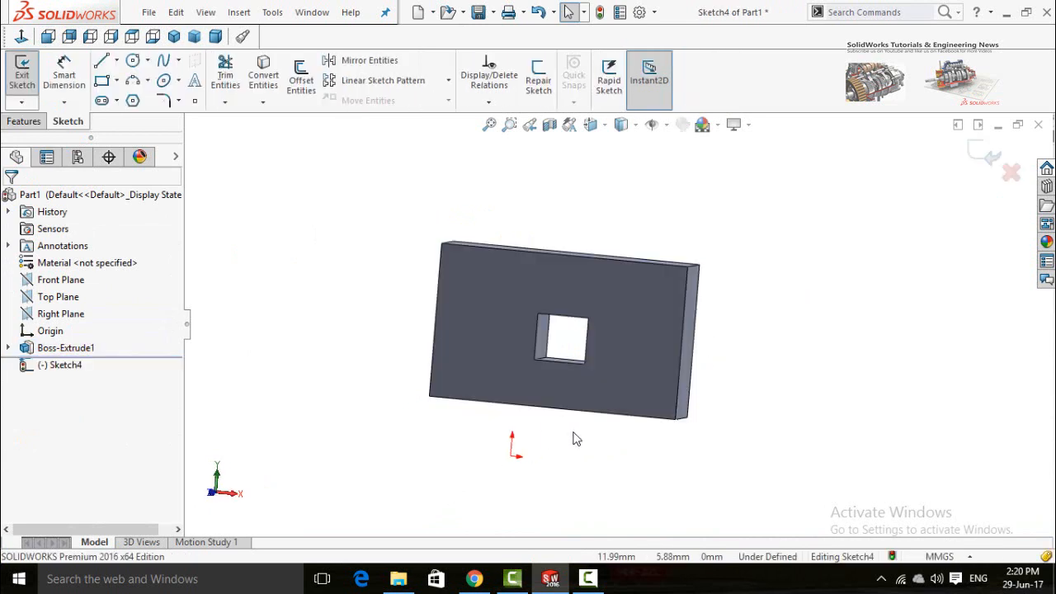
middle_drag(591, 430, 575, 392)
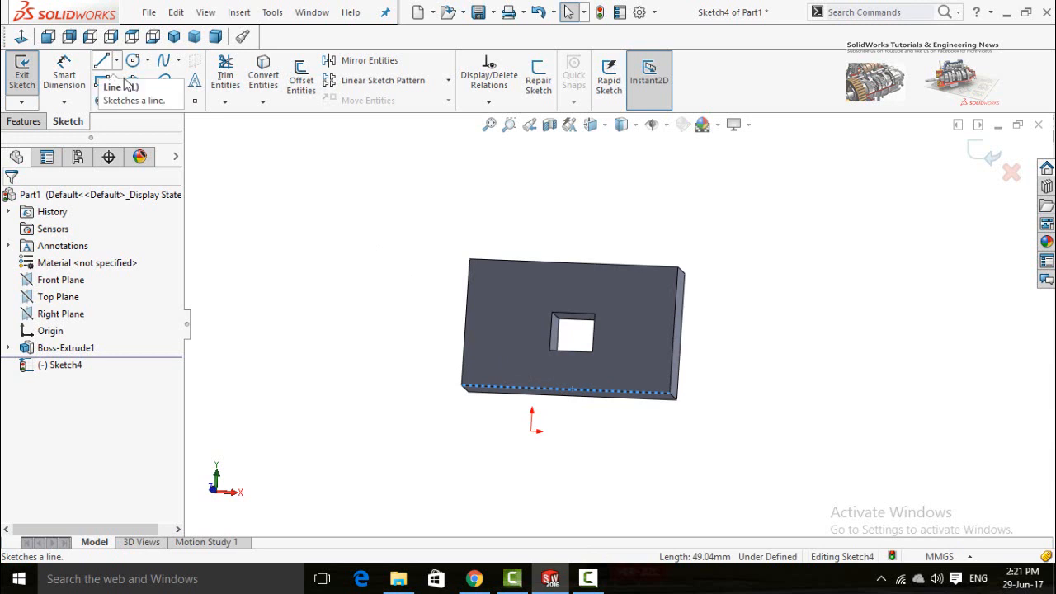
ctrl+click(465, 358)
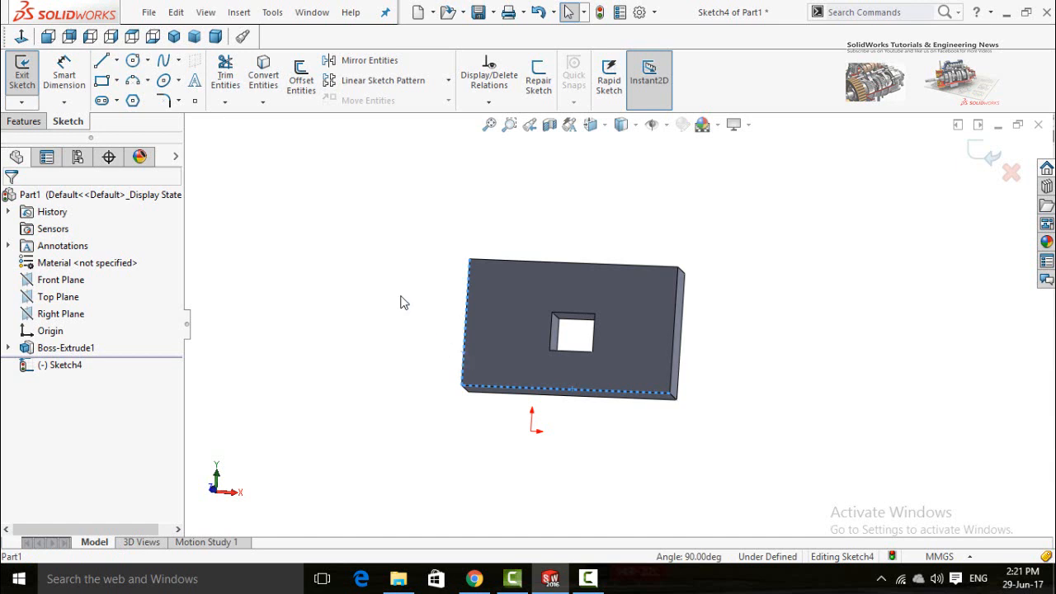
click(265, 83)
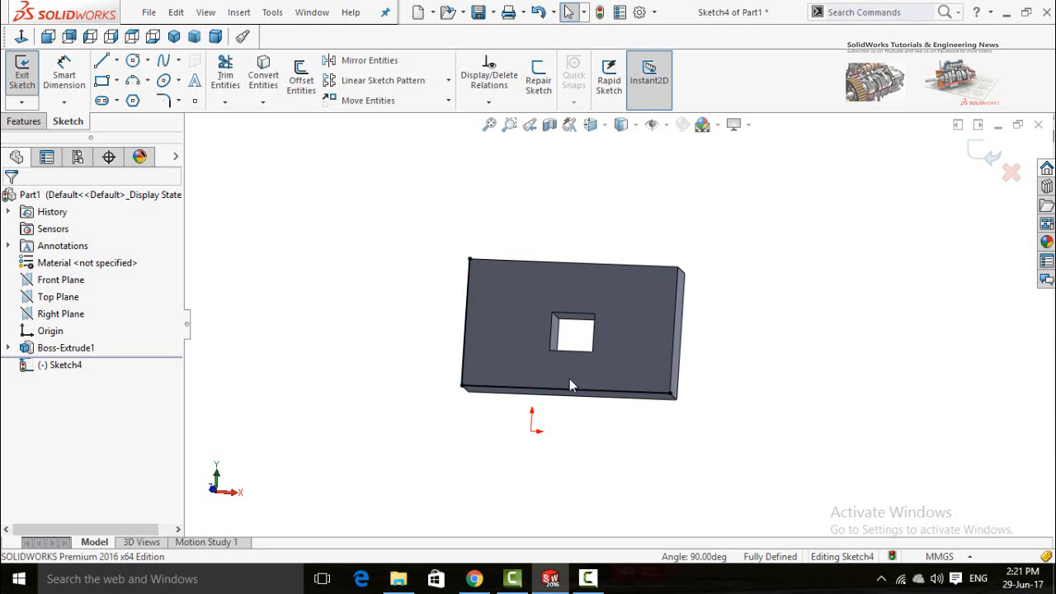
scroll(544, 344, down, 2)
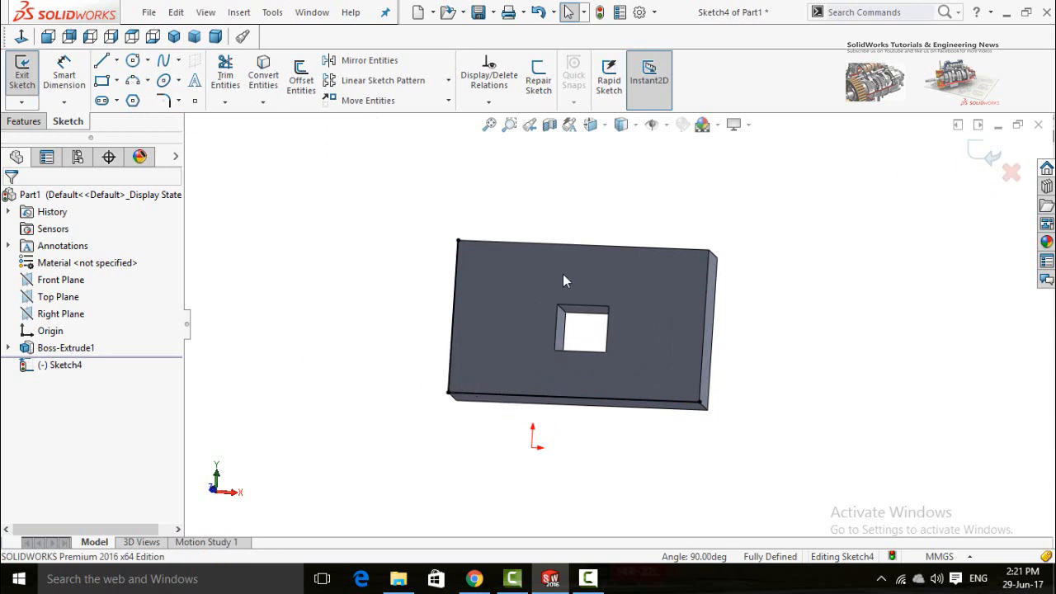
Discard the sketch on the block's face, and remove the extrusion and both rectangles to leave an empty Front Plane sketch.
click(1008, 178)
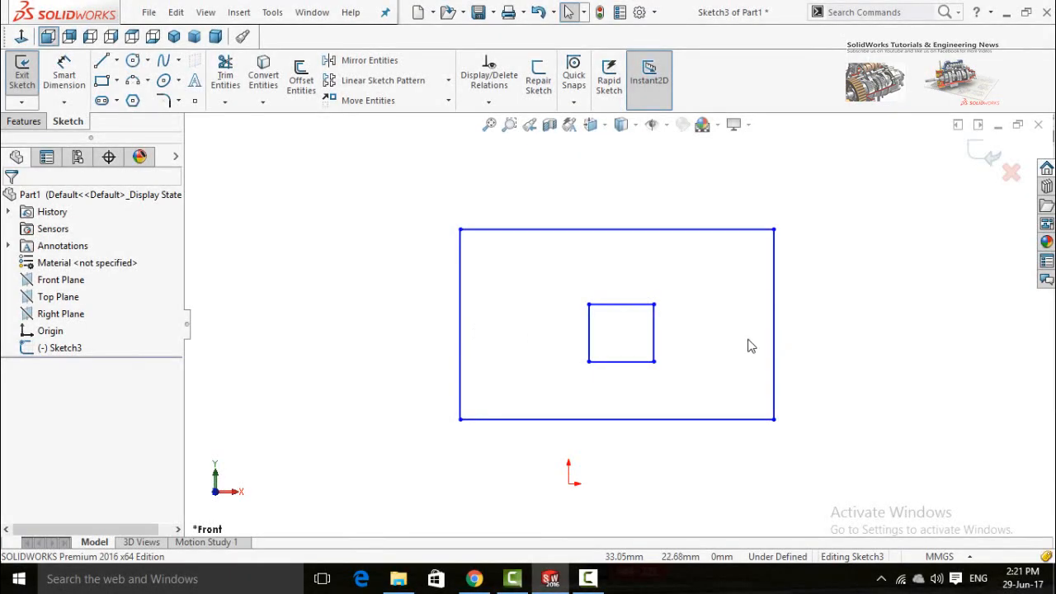
scroll(705, 346, up, 2)
mouse_move(705, 346)
middle_down()
mouse_move(677, 286)
mouse_move(687, 303)
mouse_move(667, 352)
mouse_move(612, 363)
mouse_move(599, 345)
mouse_move(608, 358)
mouse_move(636, 358)
mouse_move(669, 314)
mouse_move(672, 238)
mouse_move(646, 219)
middle_up()
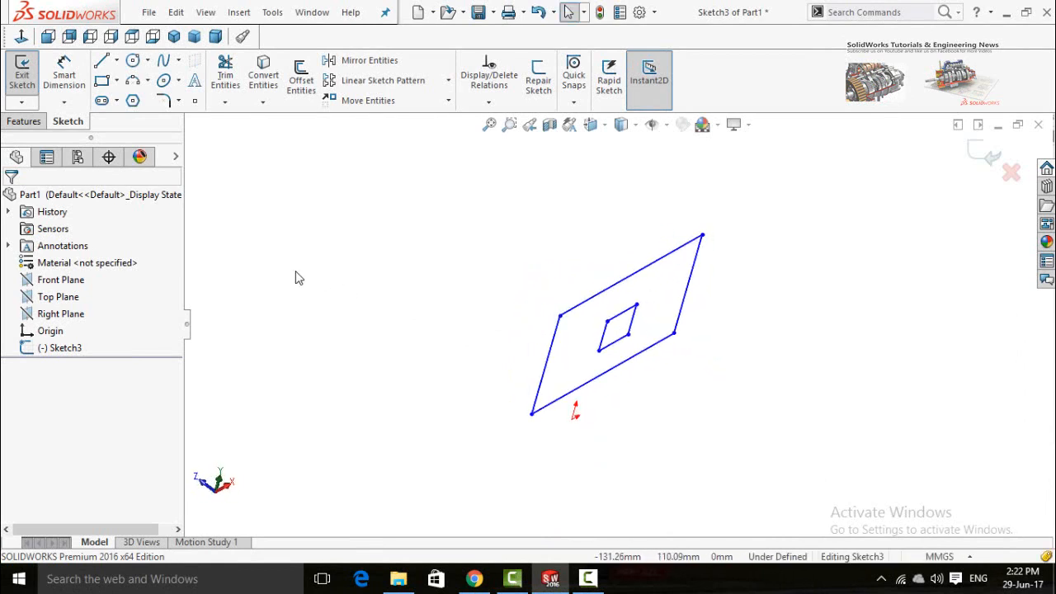
click(21, 39)
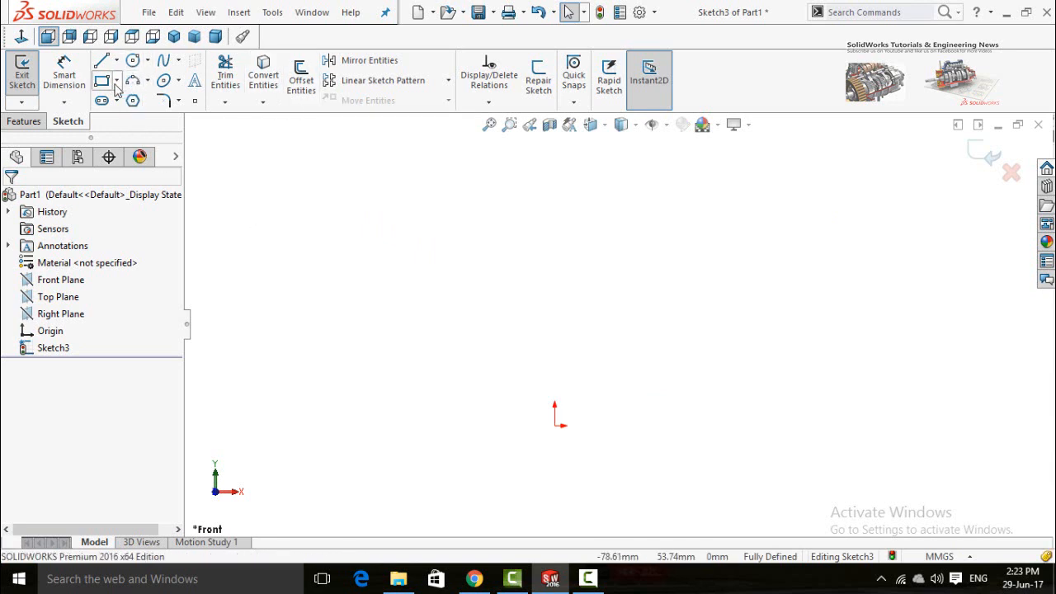
Sketch a vertical line about 31 mm long, above and to the left of the origin.
click(101, 61)
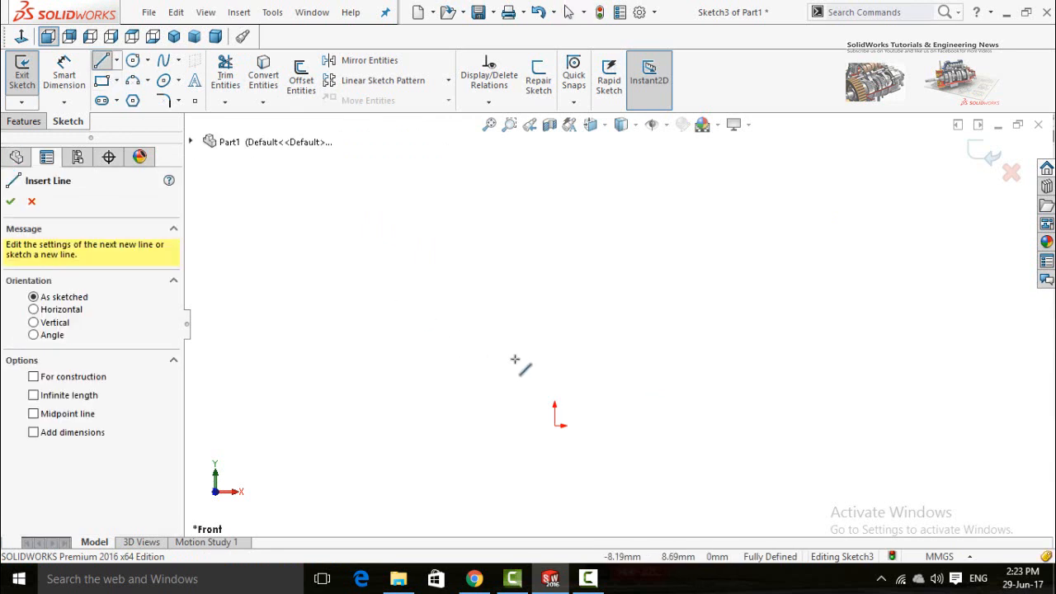
click(518, 386)
click(518, 247)
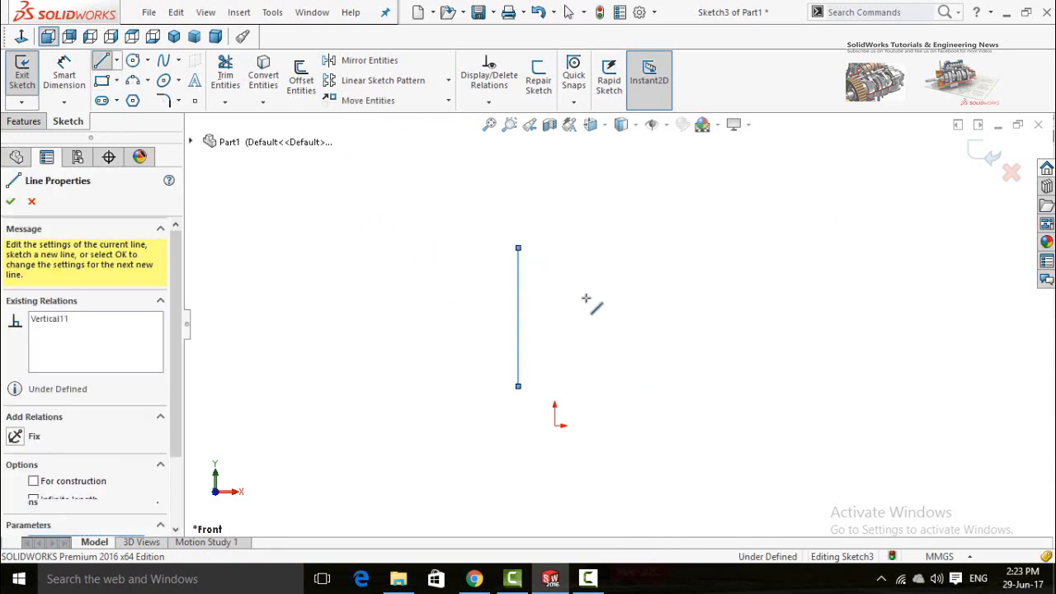
key(Escape)
scroll(554, 328, down, 1)
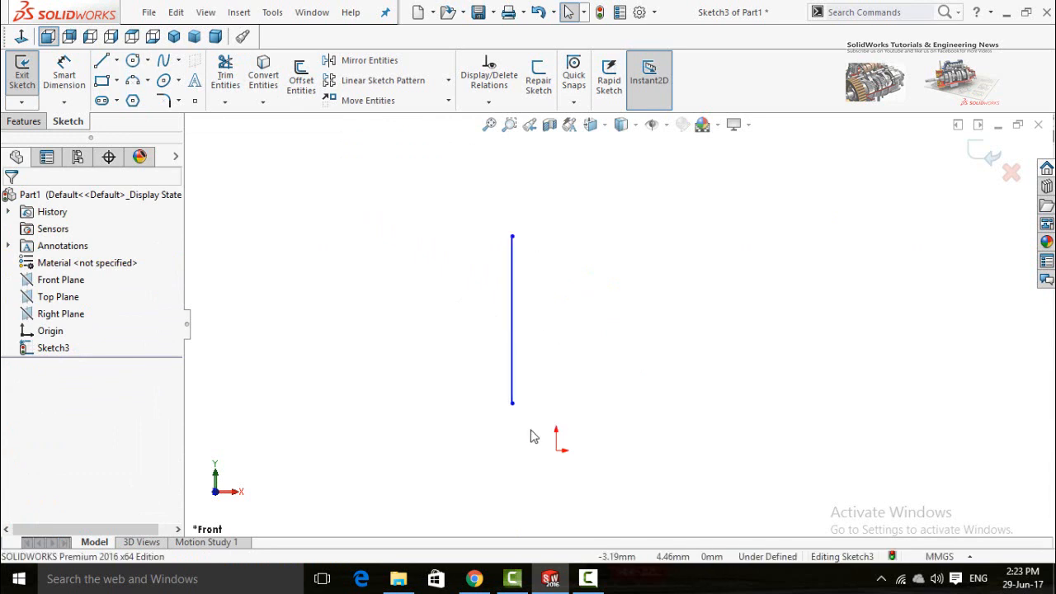
Set up a 10 mm offset of the vertical line towards its right, trying out the Reverse and Bi-directional options.
click(298, 97)
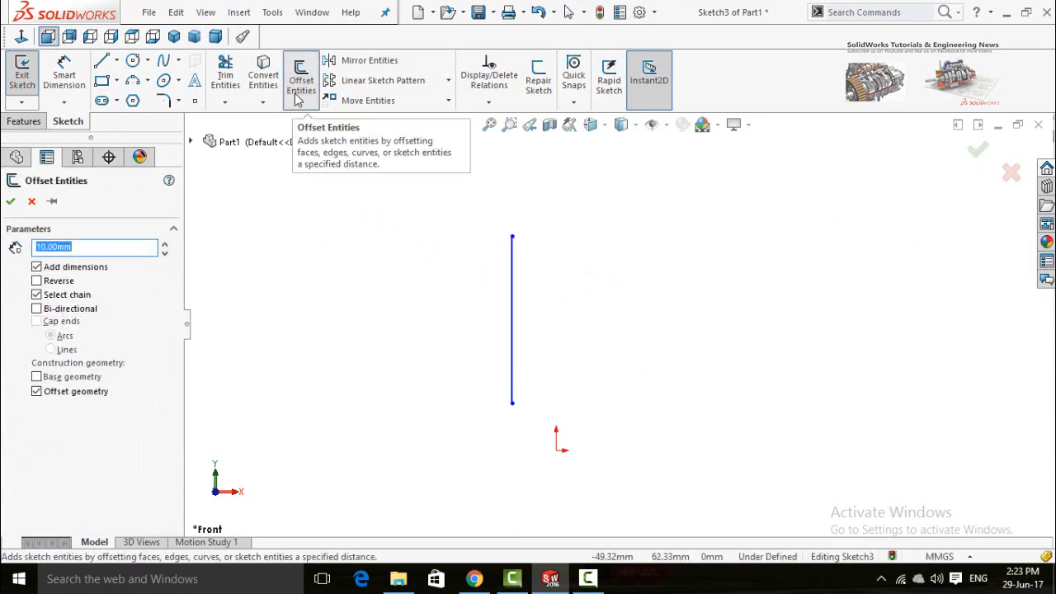
click(513, 333)
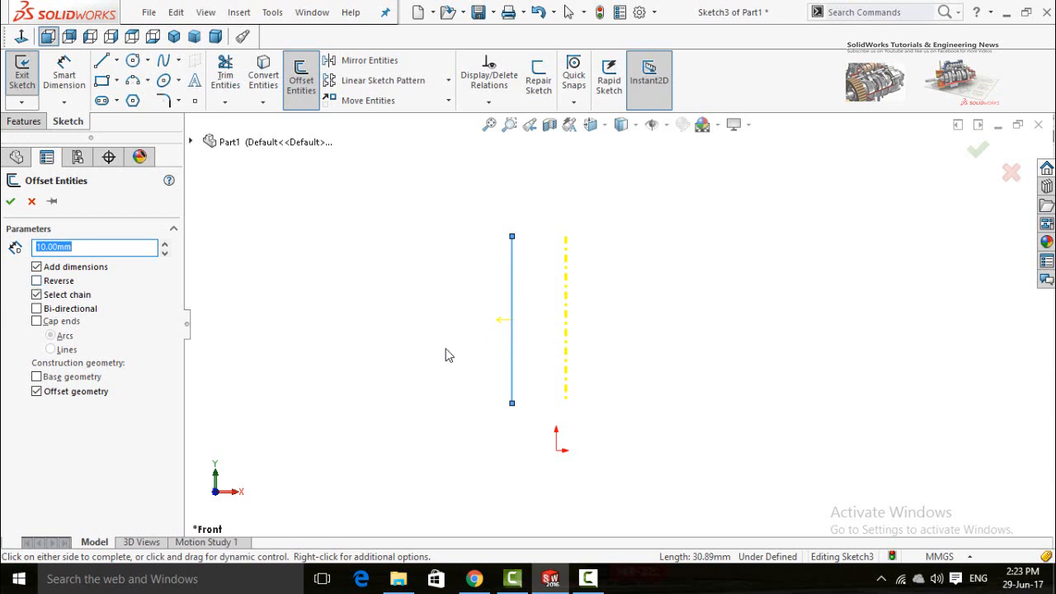
click(37, 281)
click(37, 281)
click(36, 309)
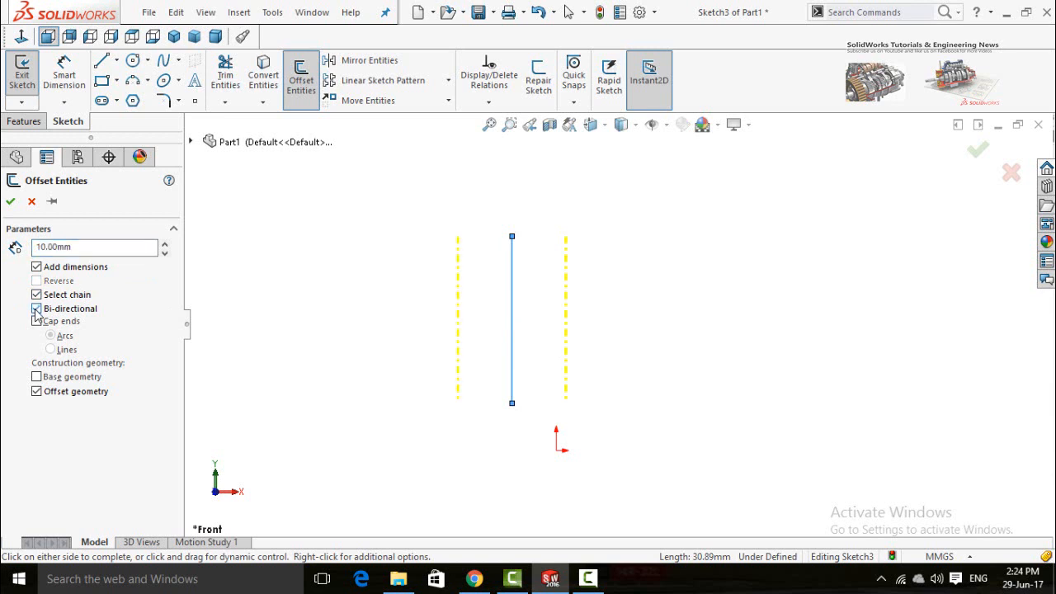
click(36, 310)
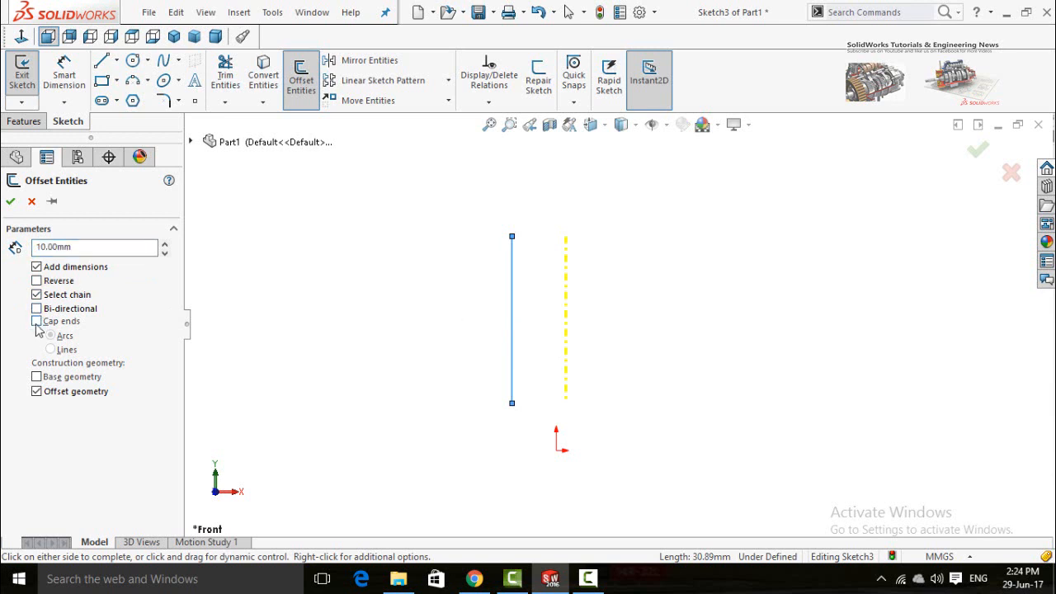
Cap the line's offset with arcs, turn off construction for the offset geometry, and apply the offset.
click(36, 321)
click(50, 349)
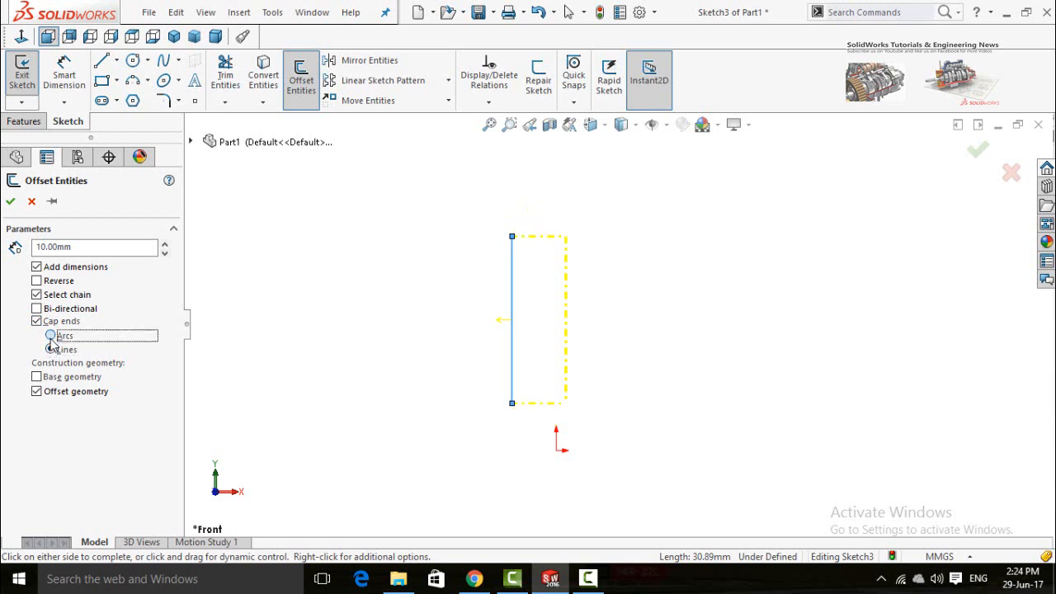
click(51, 336)
click(36, 377)
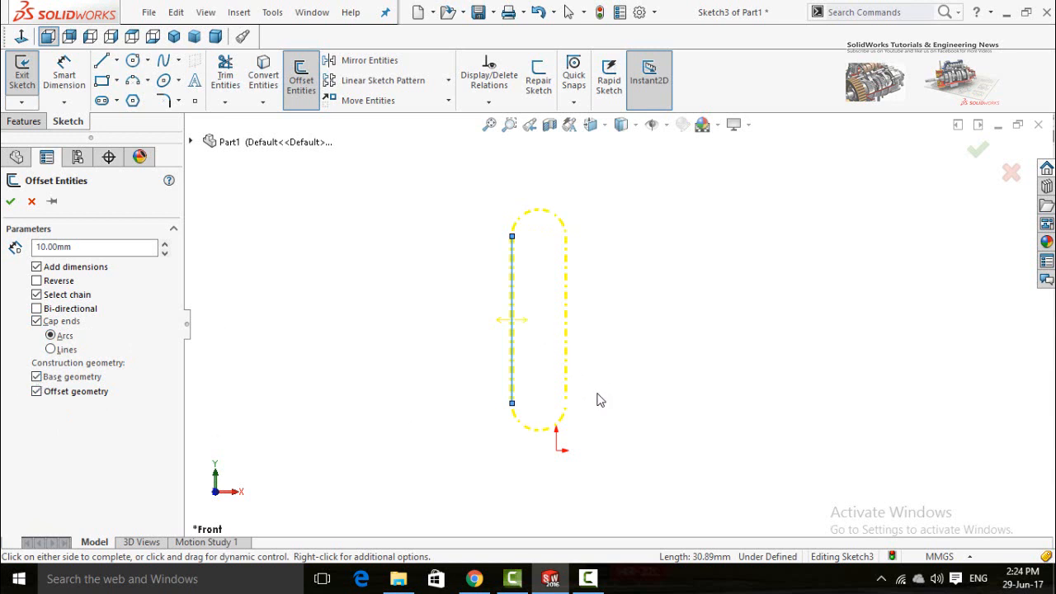
click(117, 61)
click(36, 392)
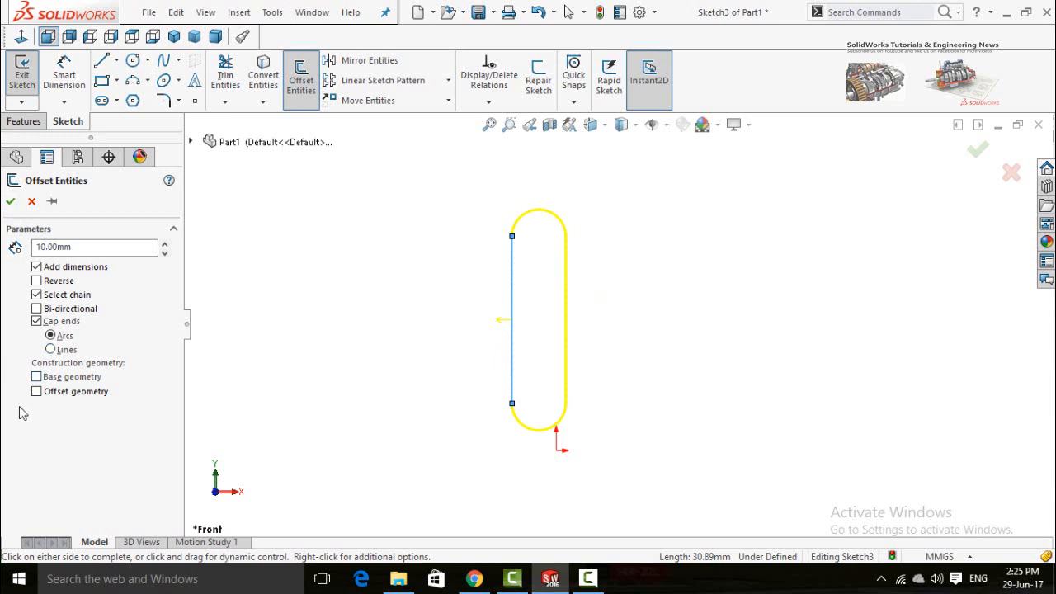
click(10, 203)
Move the slot's width dimension text outside the slot, to the left of its straight side.
scroll(520, 419, up, 2)
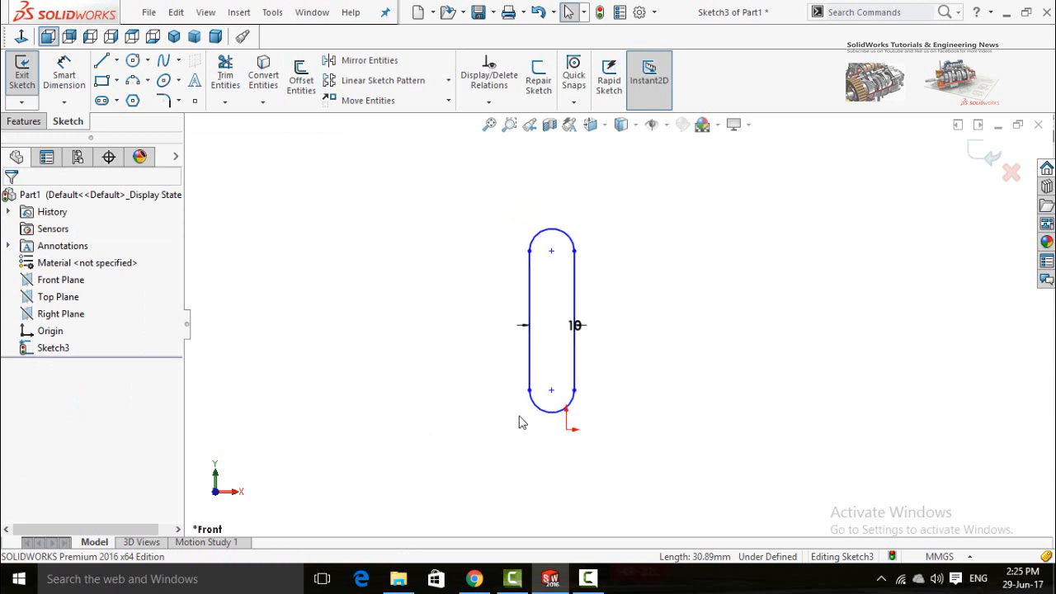
scroll(688, 315, down, 2)
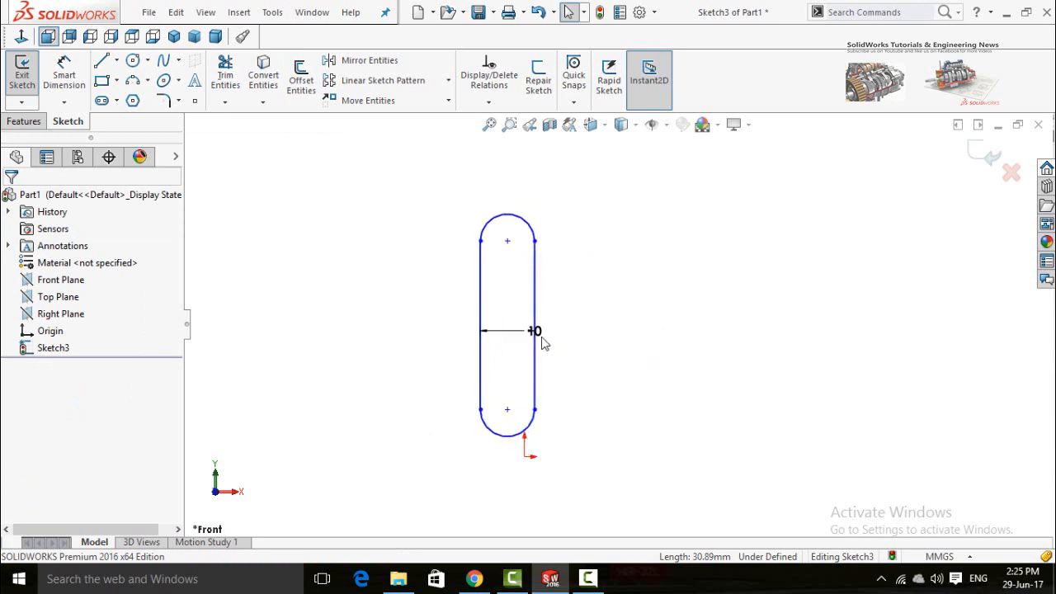
click(451, 335)
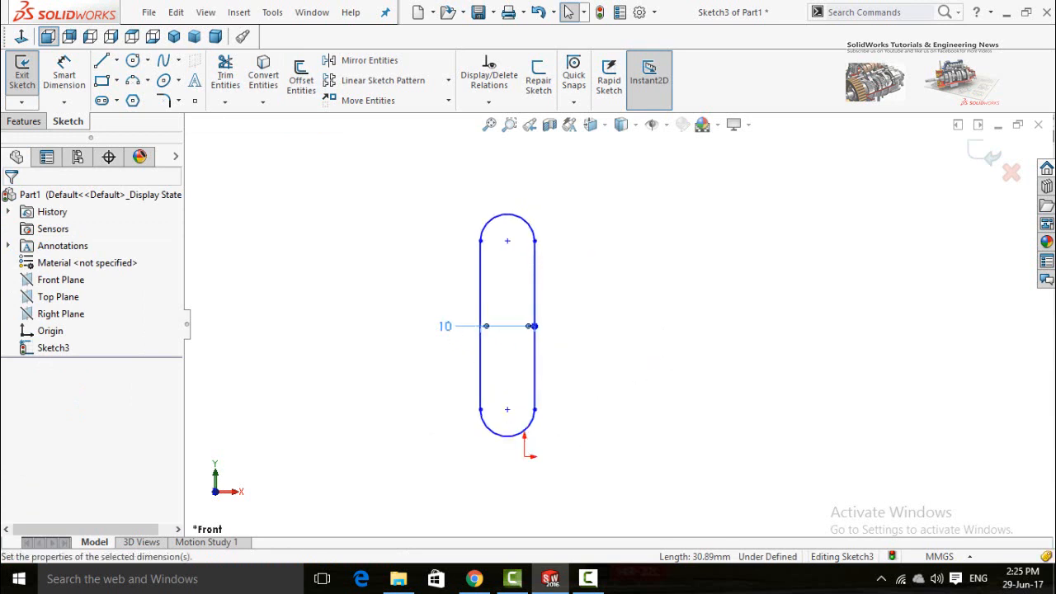
click(342, 228)
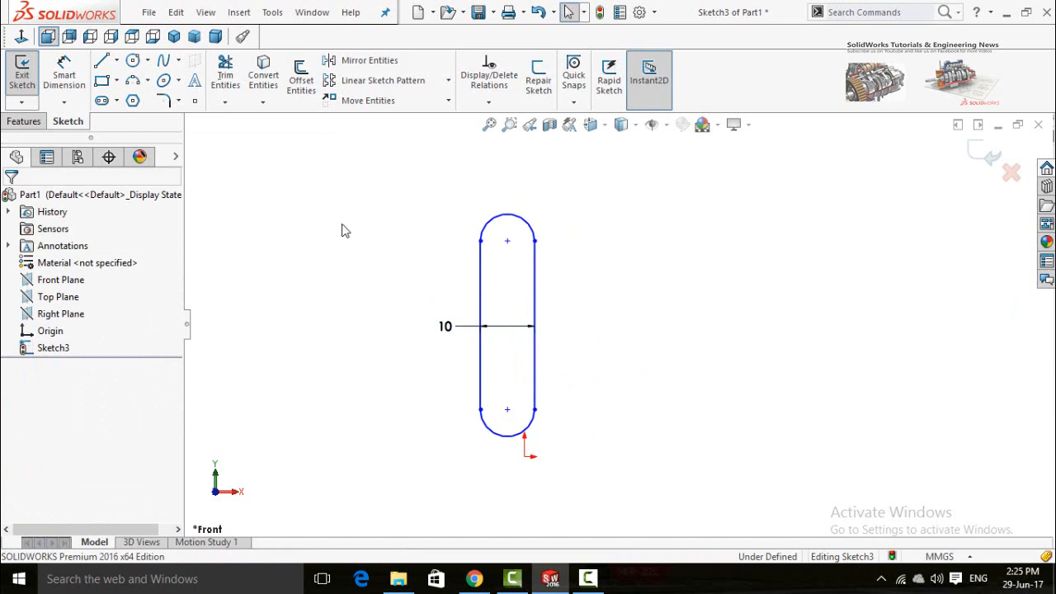
Sketch a circle about 23 mm in diameter to the right of the slot.
click(133, 62)
click(662, 306)
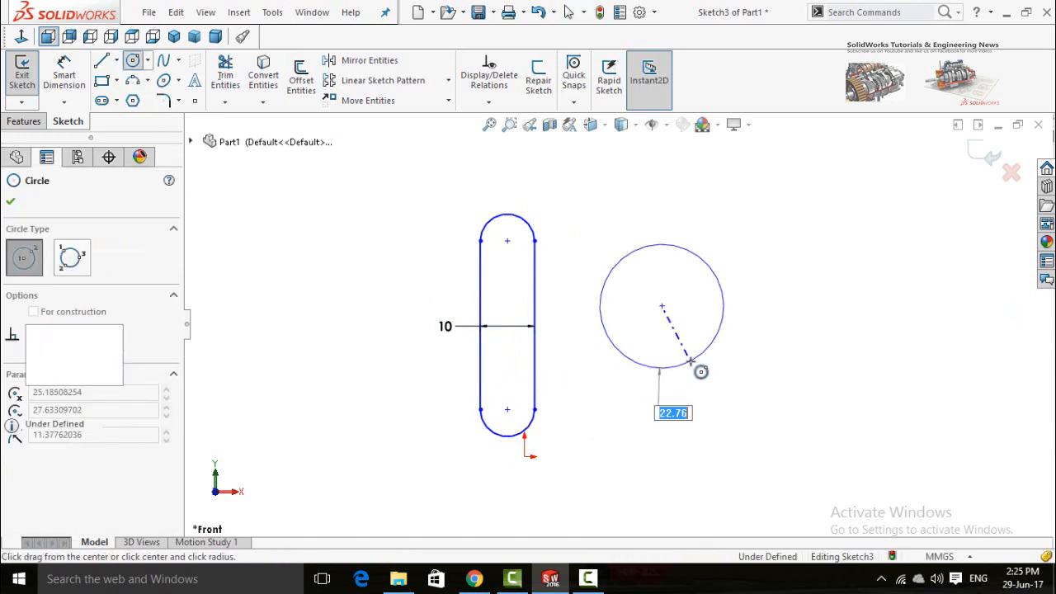
click(694, 362)
Offset the circle 4 mm towards its inside with Reverse on, trying out the Bi-directional option before applying.
click(301, 80)
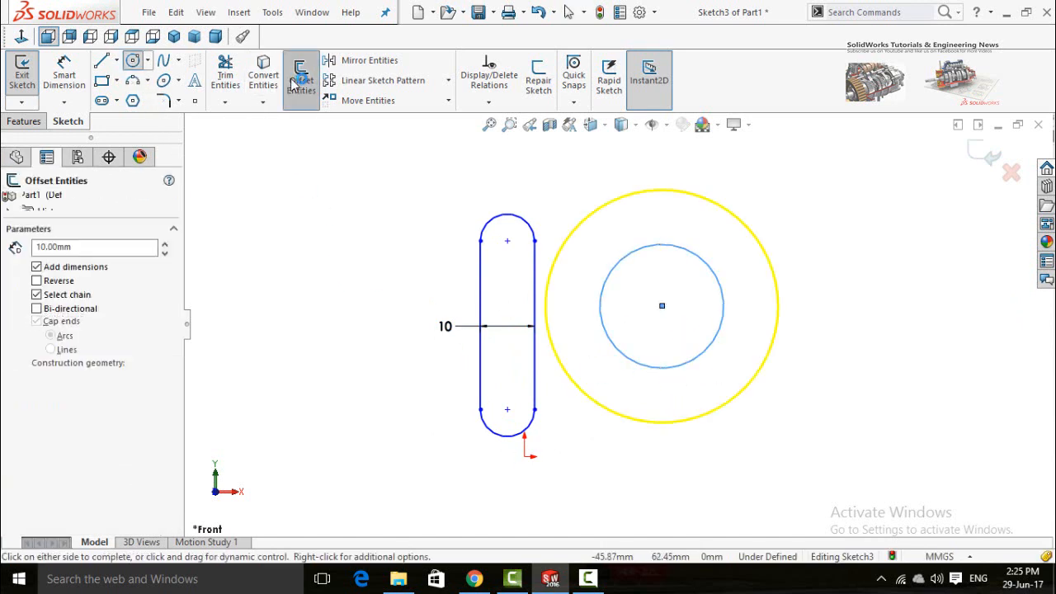
scroll(636, 354, up, 2)
scroll(733, 358, down, 2)
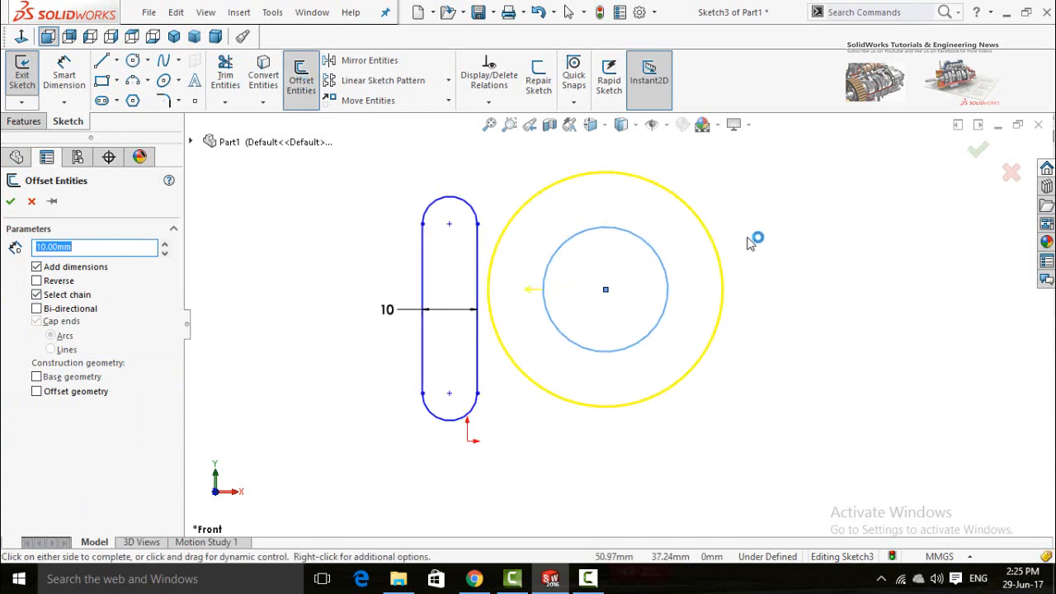
click(36, 280)
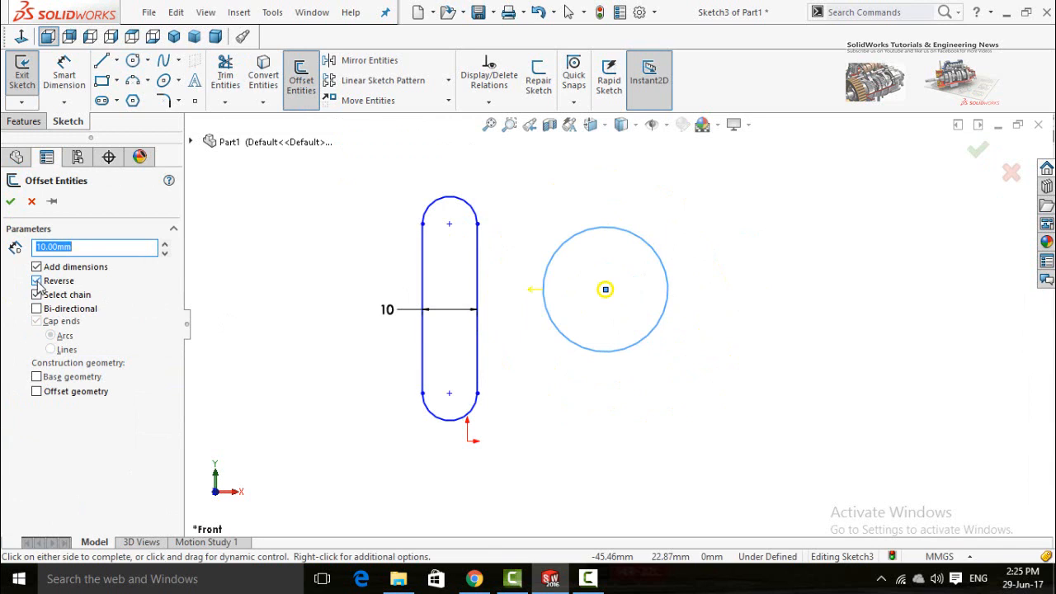
click(36, 281)
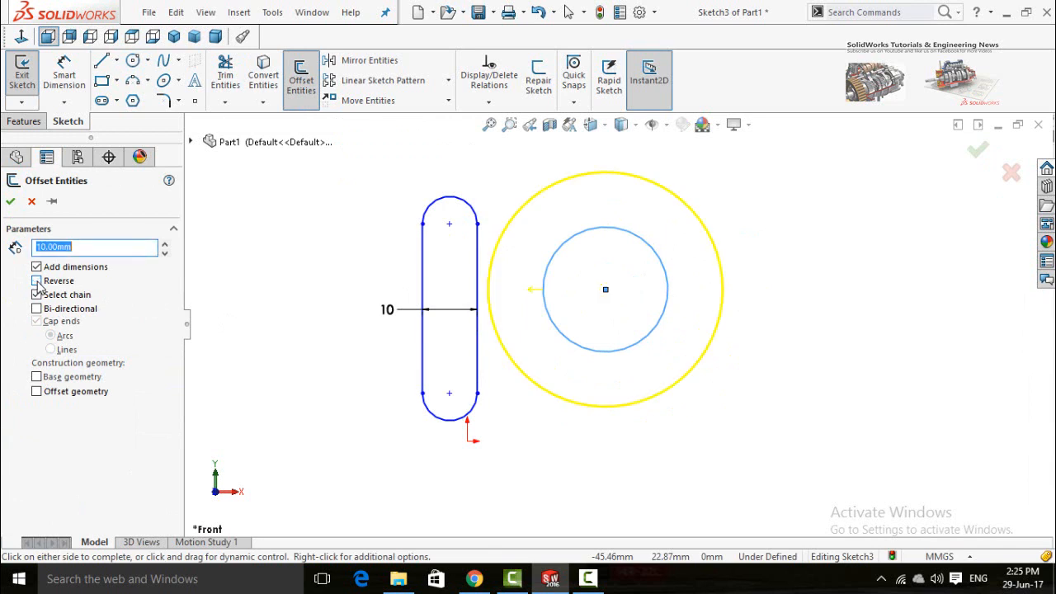
click(37, 282)
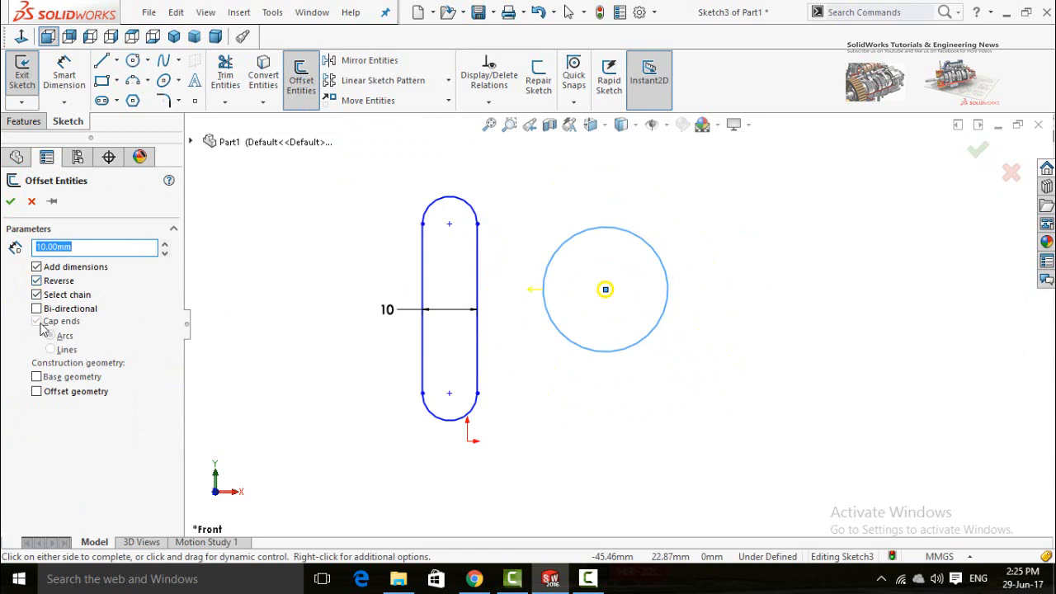
click(36, 308)
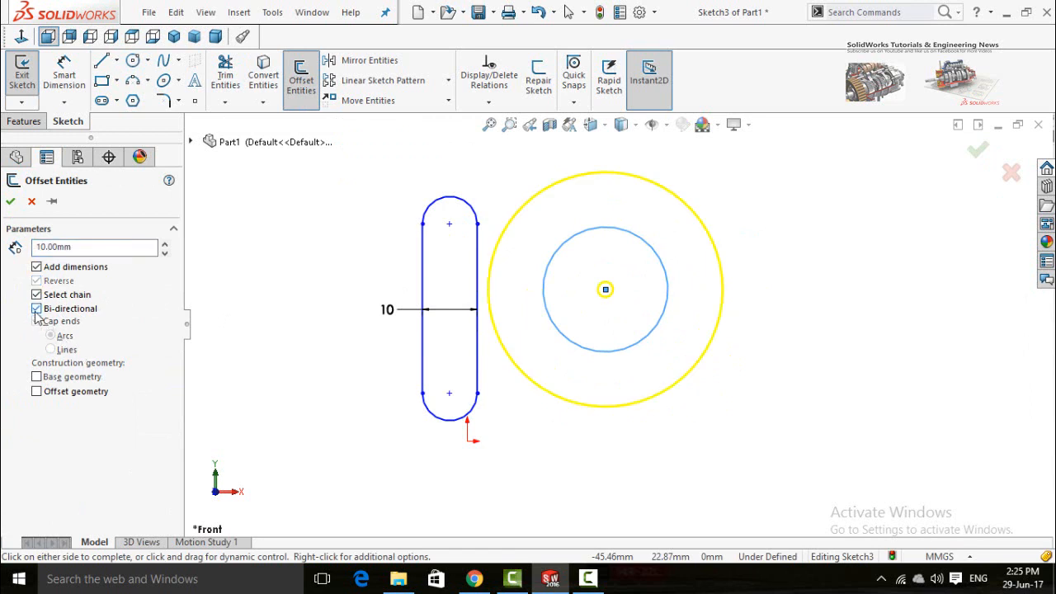
click(36, 309)
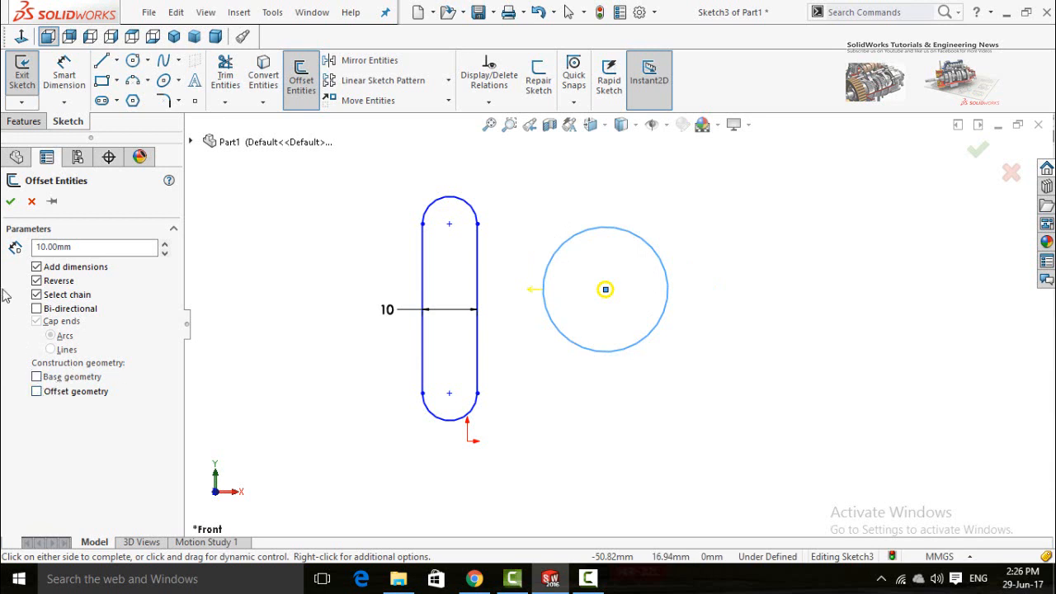
click(79, 247)
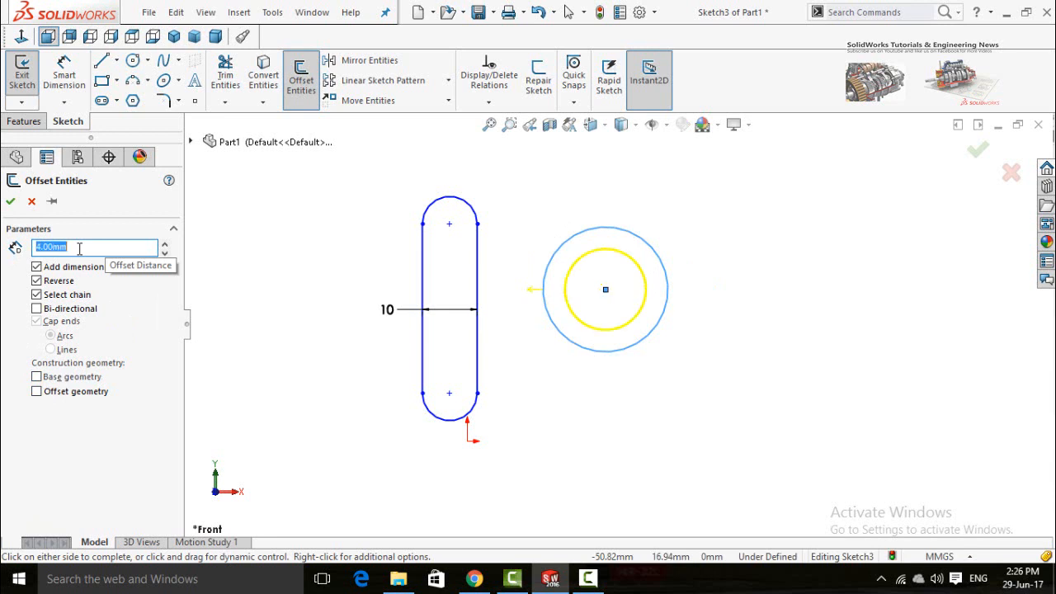
click(10, 202)
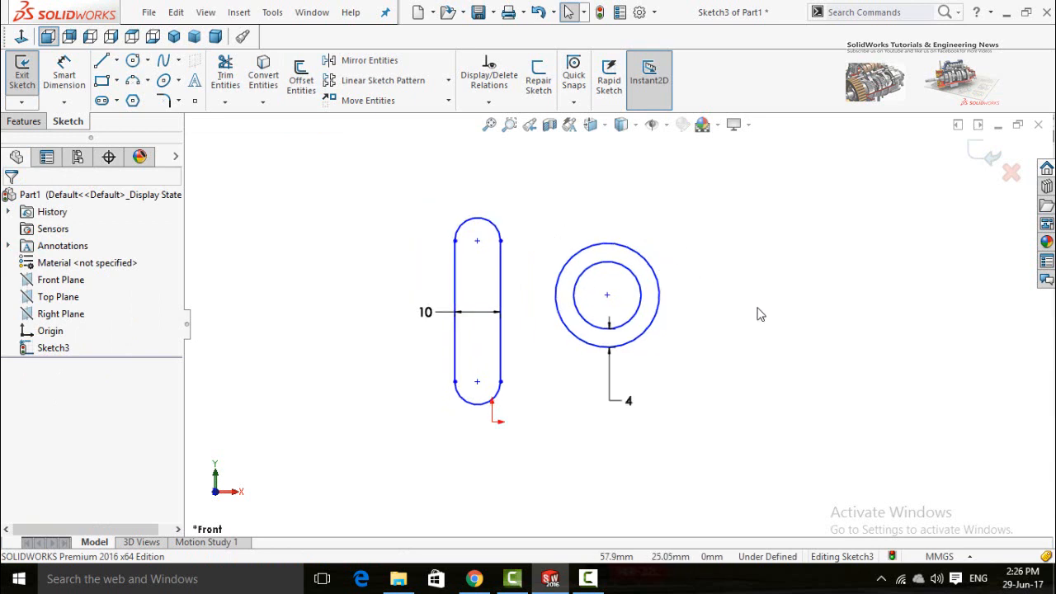
Mirror the two concentric circles about the slot's left straight side with Copy turned off.
scroll(735, 289, up, 1)
mouse_move(703, 225)
mouse_down()
mouse_move(388, 471)
mouse_move(625, 275)
mouse_move(660, 220)
mouse_up()
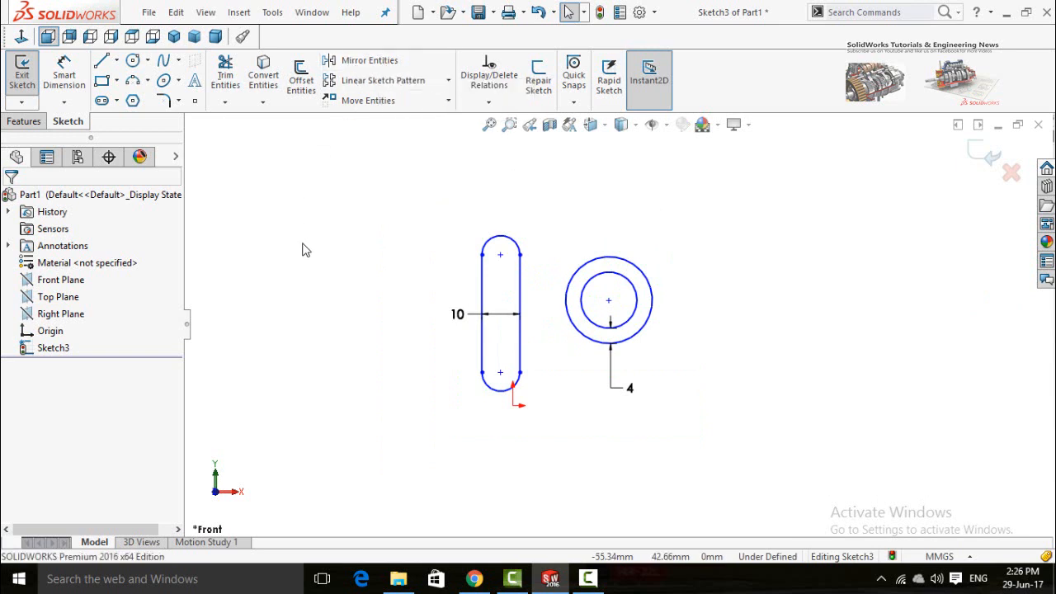
click(355, 66)
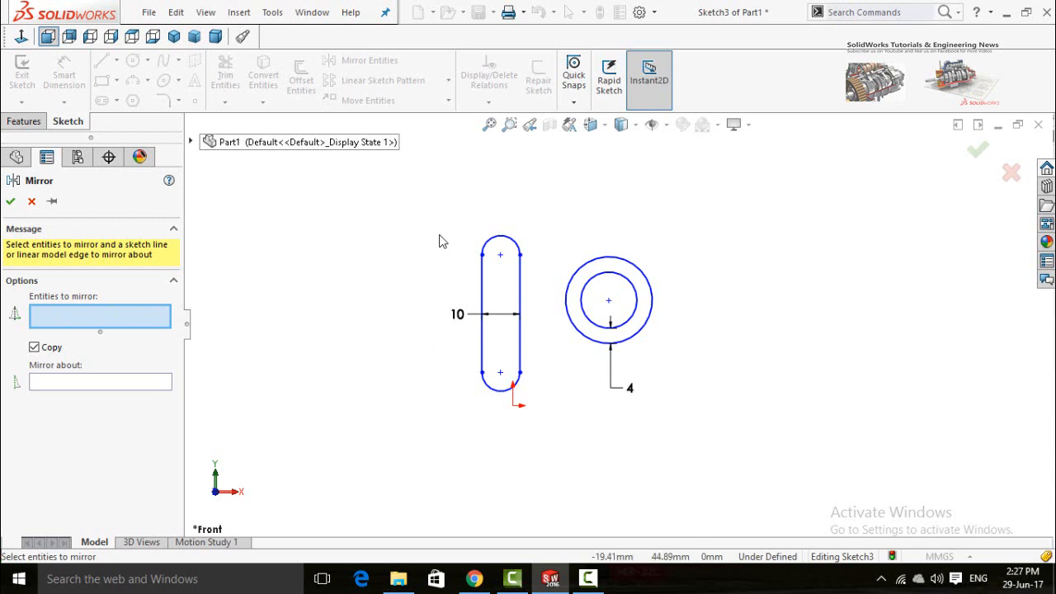
drag(537, 218, 683, 376)
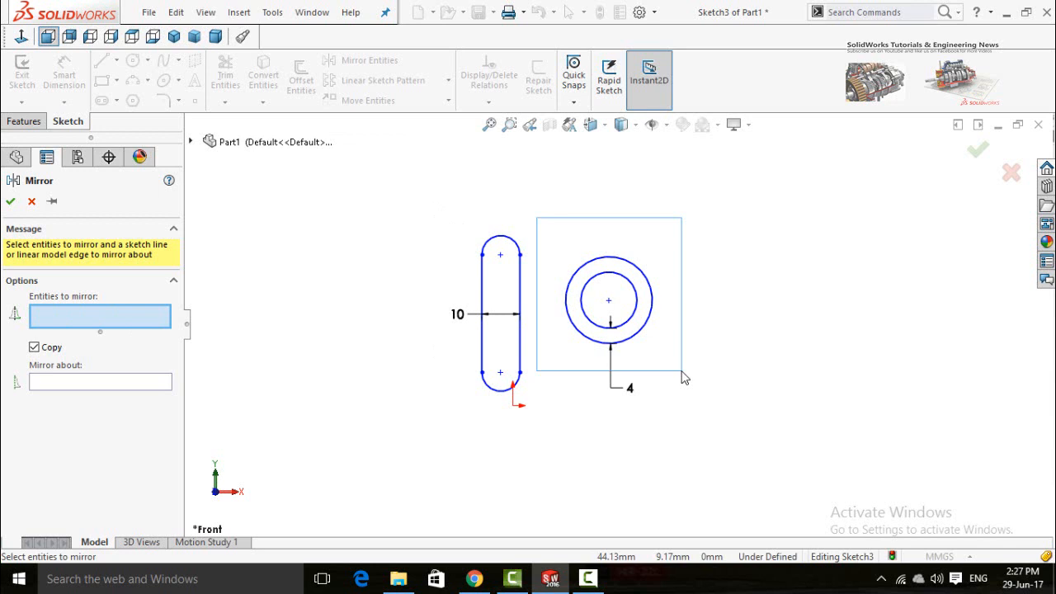
drag(683, 377, 682, 377)
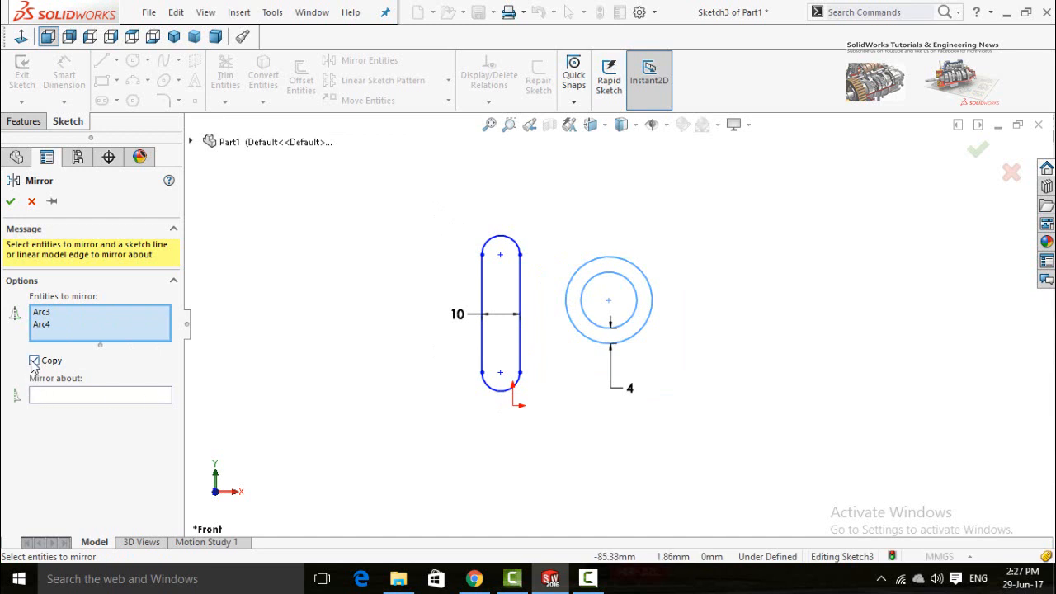
click(88, 398)
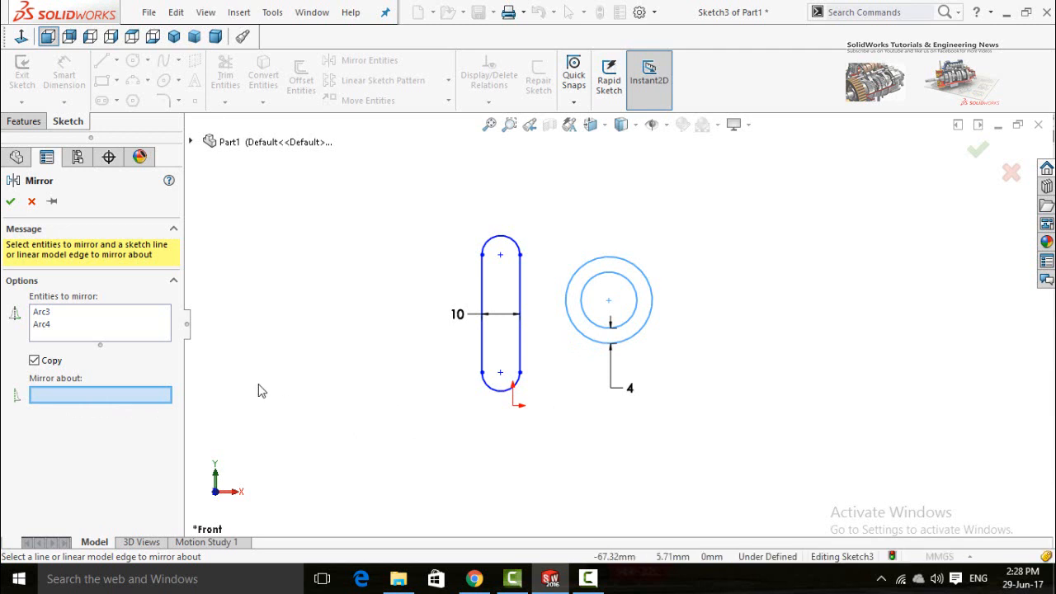
click(483, 350)
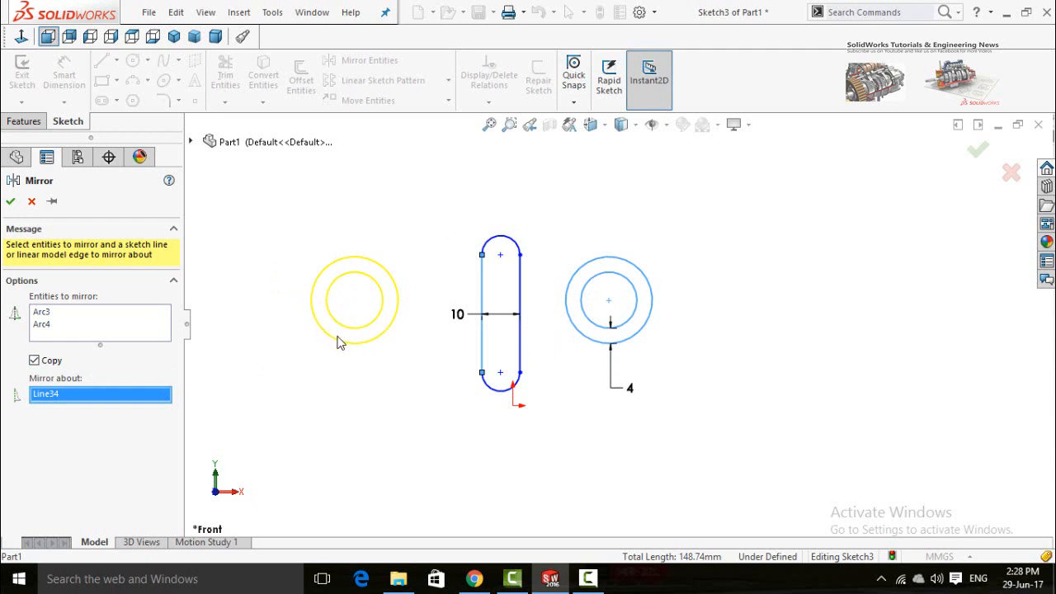
click(34, 360)
click(11, 201)
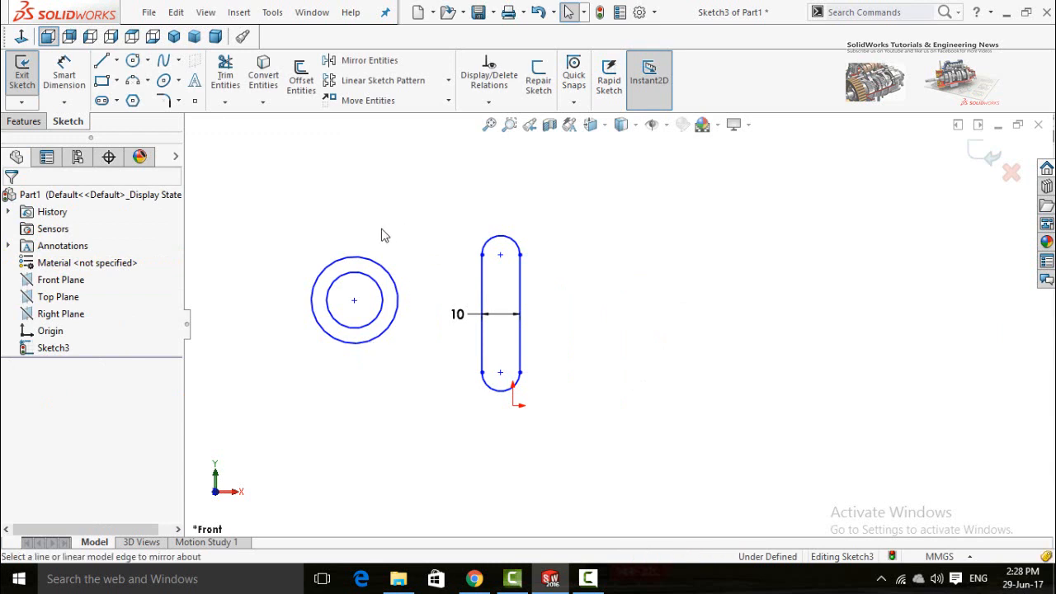
Mirror the two concentric circles back about the slot's left straight side with Copy turned on, keeping the originals.
click(361, 61)
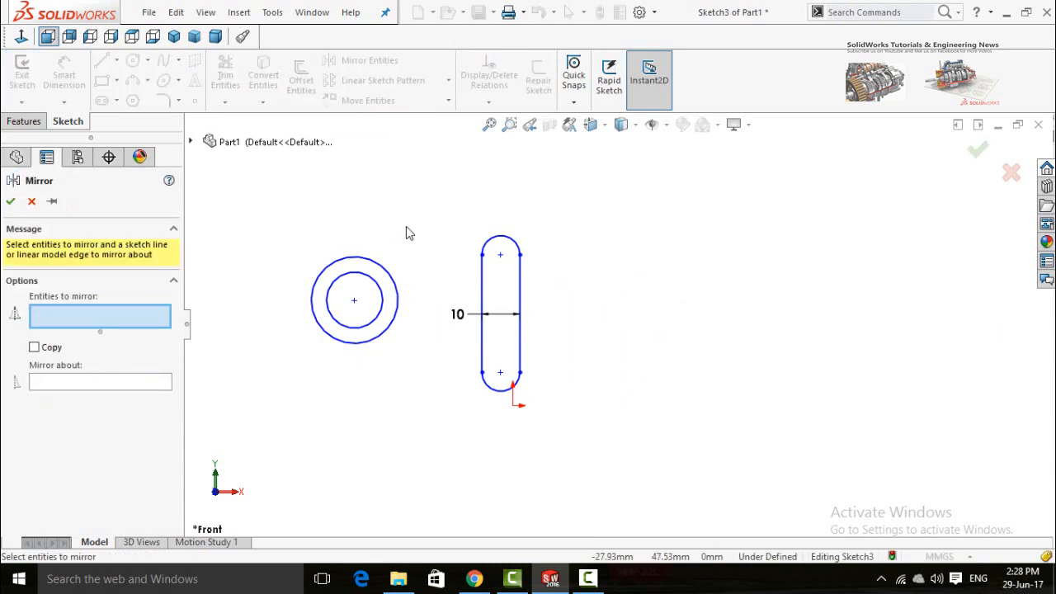
drag(406, 225, 311, 374)
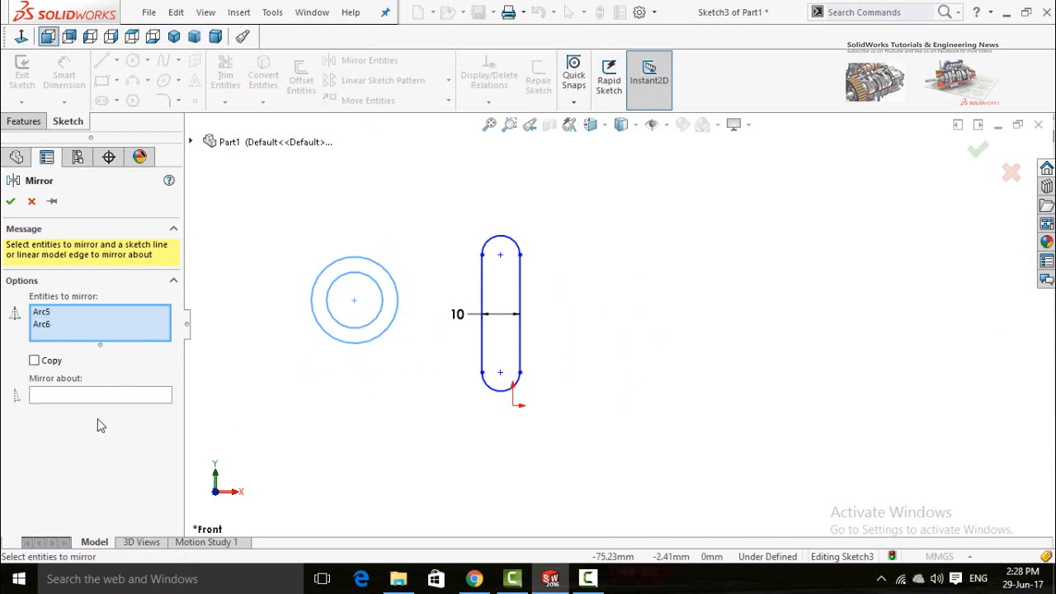
click(117, 396)
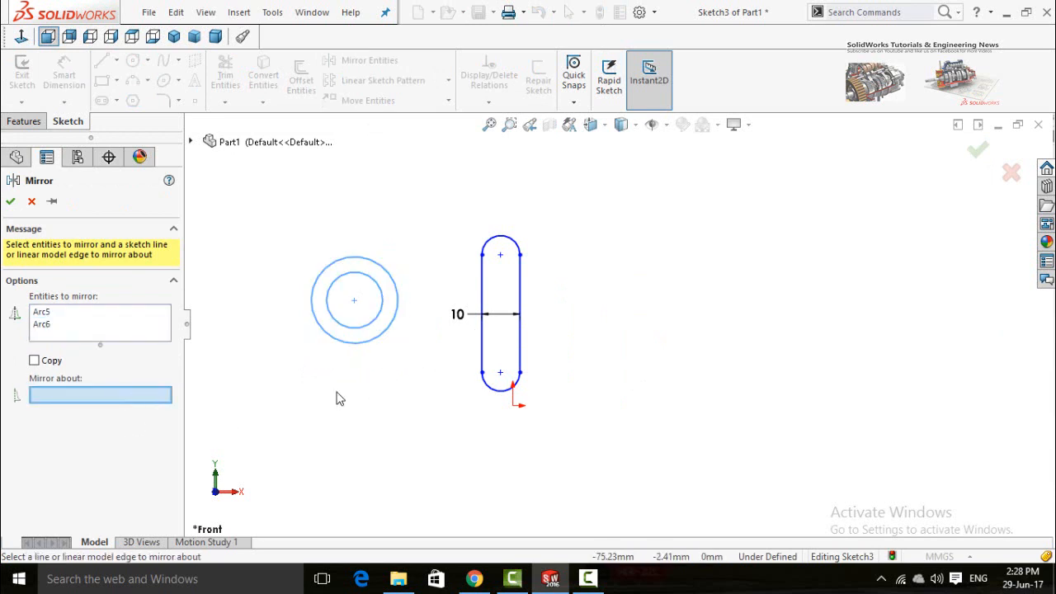
click(481, 356)
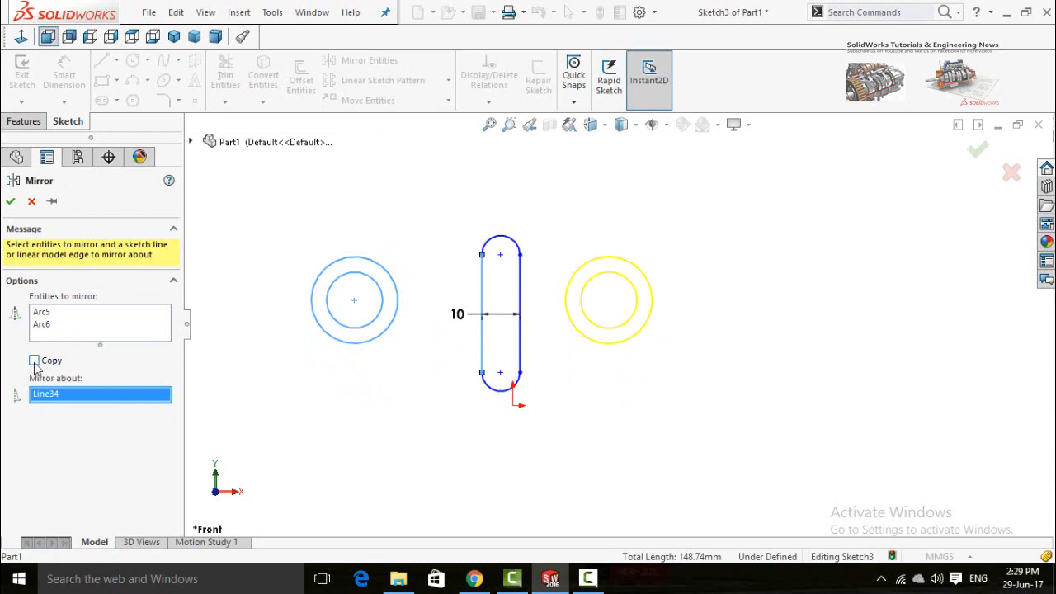
click(10, 203)
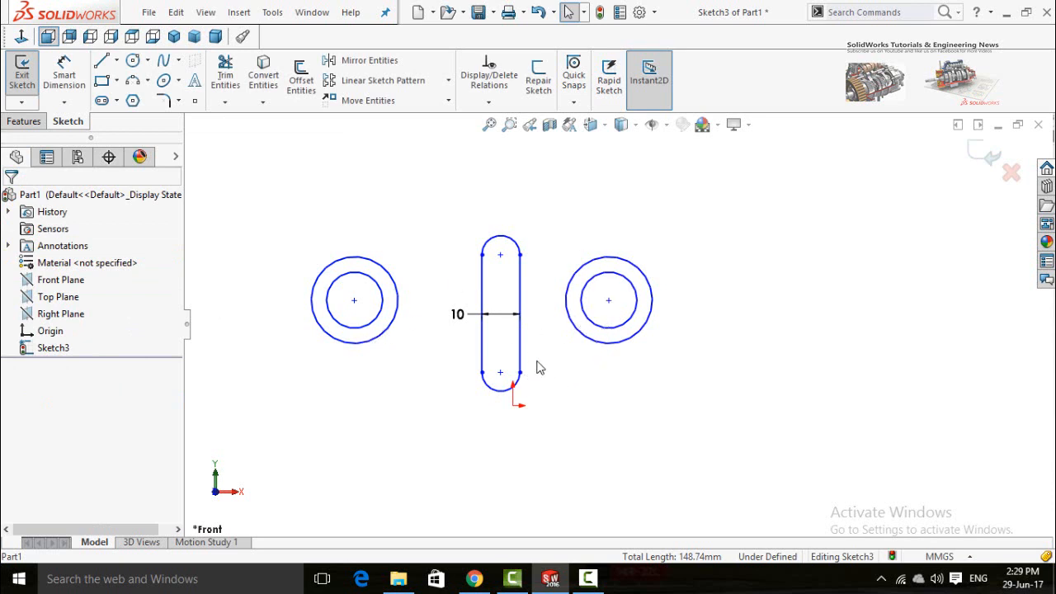
Delete the slot and both pairs of concentric circles from the sketch.
scroll(541, 350, up, 1)
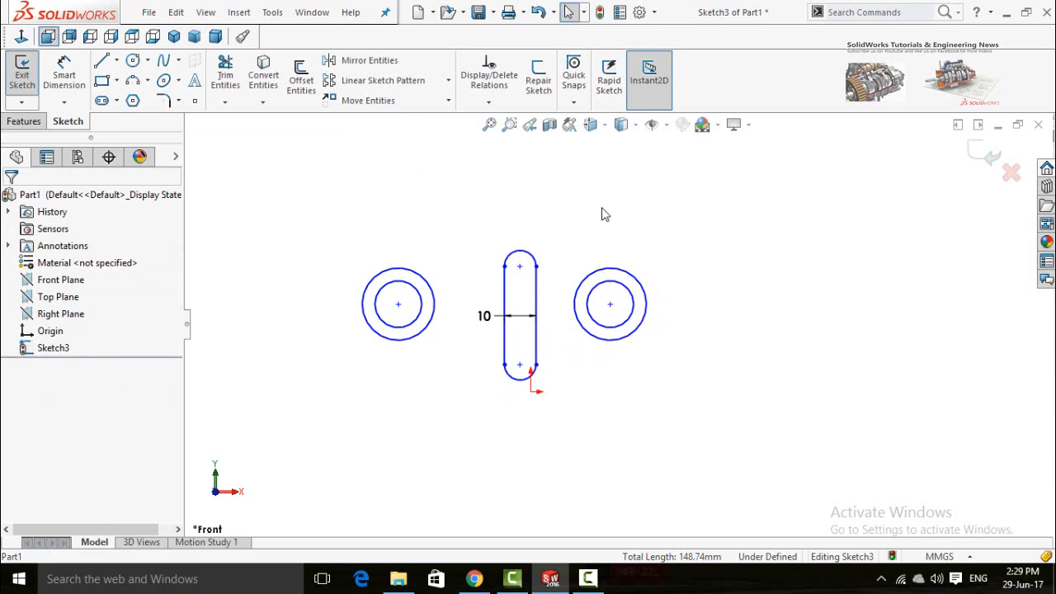
mouse_move(698, 213)
mouse_down()
mouse_move(669, 243)
mouse_move(389, 338)
mouse_move(596, 278)
mouse_move(721, 220)
mouse_move(252, 420)
mouse_move(321, 441)
mouse_up()
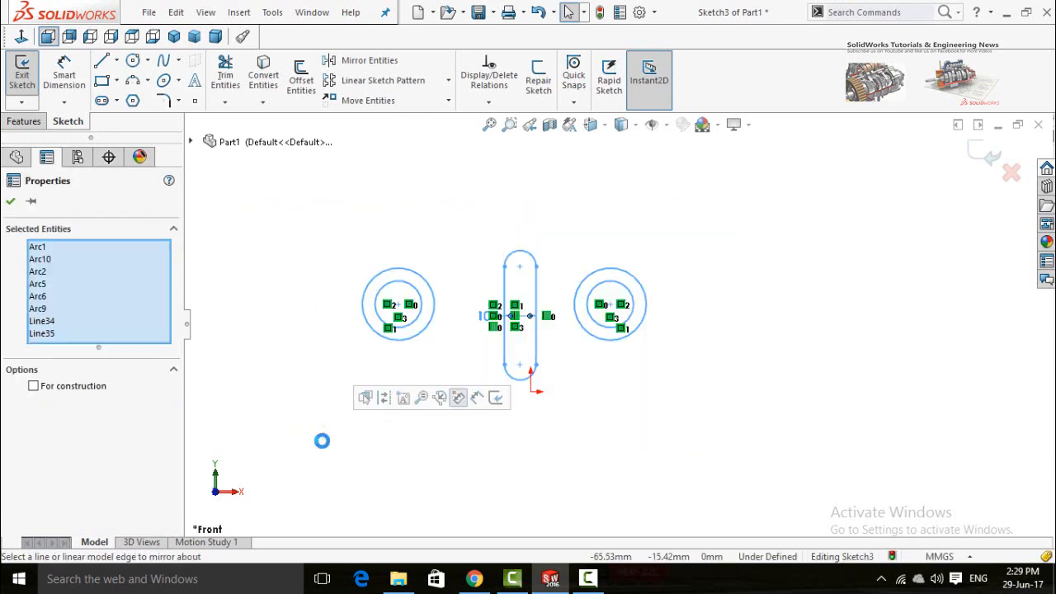
key(Delete)
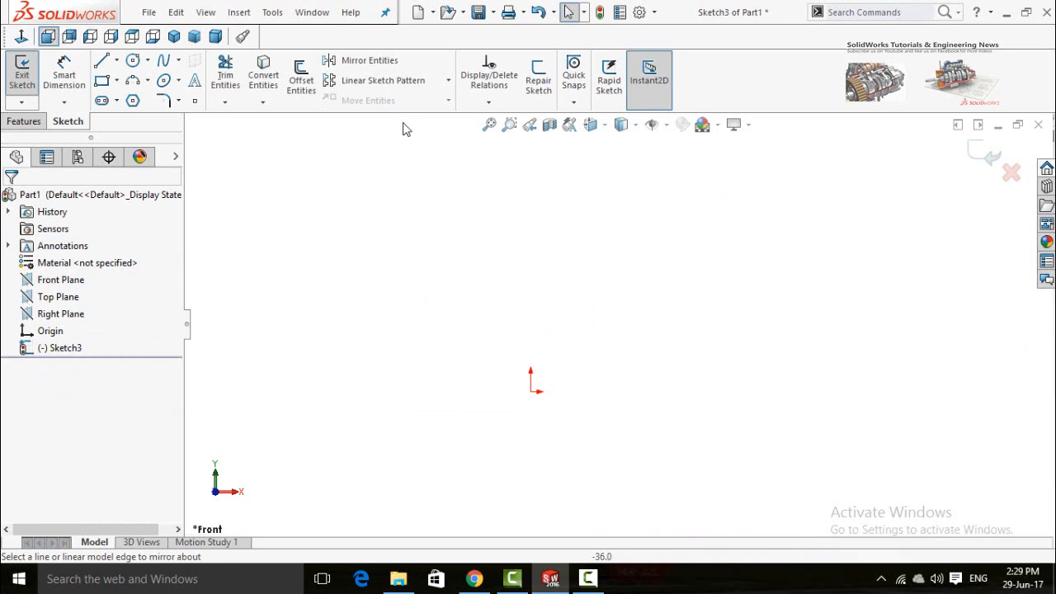
Sketch a corner rectangle from the origin, extending up and to the right.
click(448, 80)
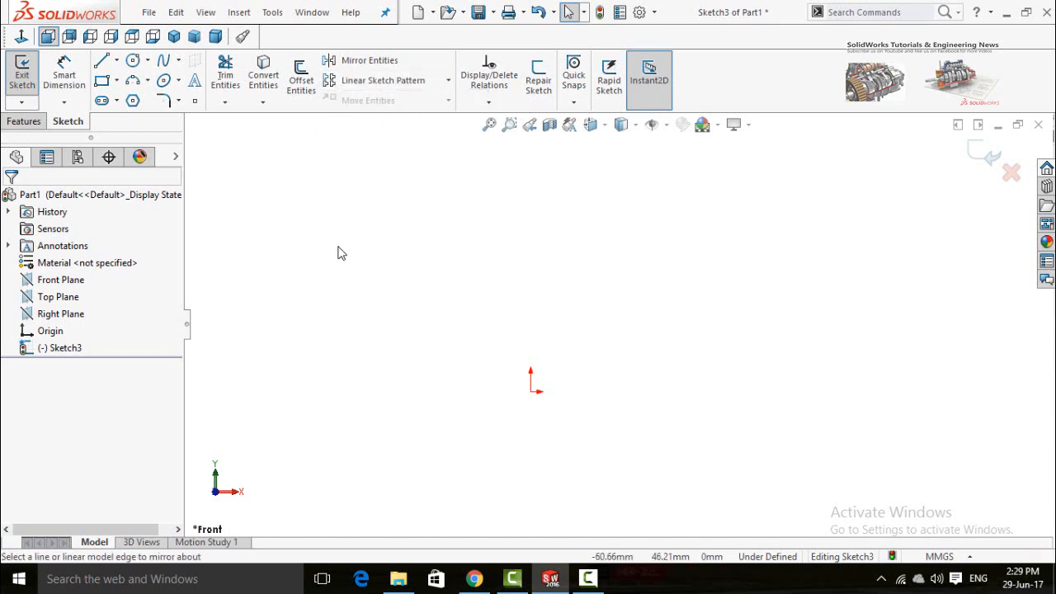
click(116, 60)
click(102, 80)
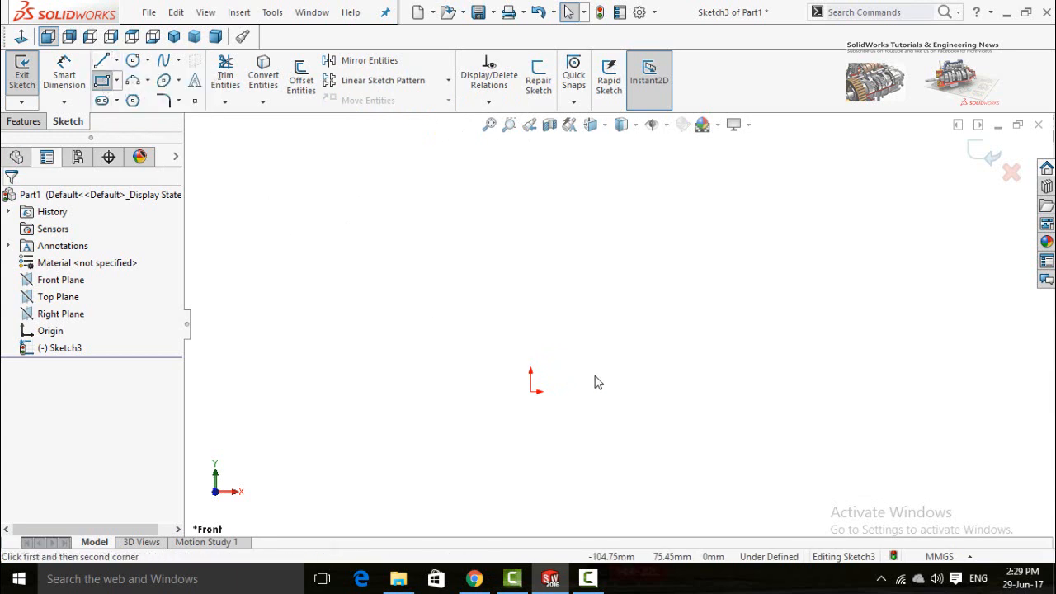
click(532, 391)
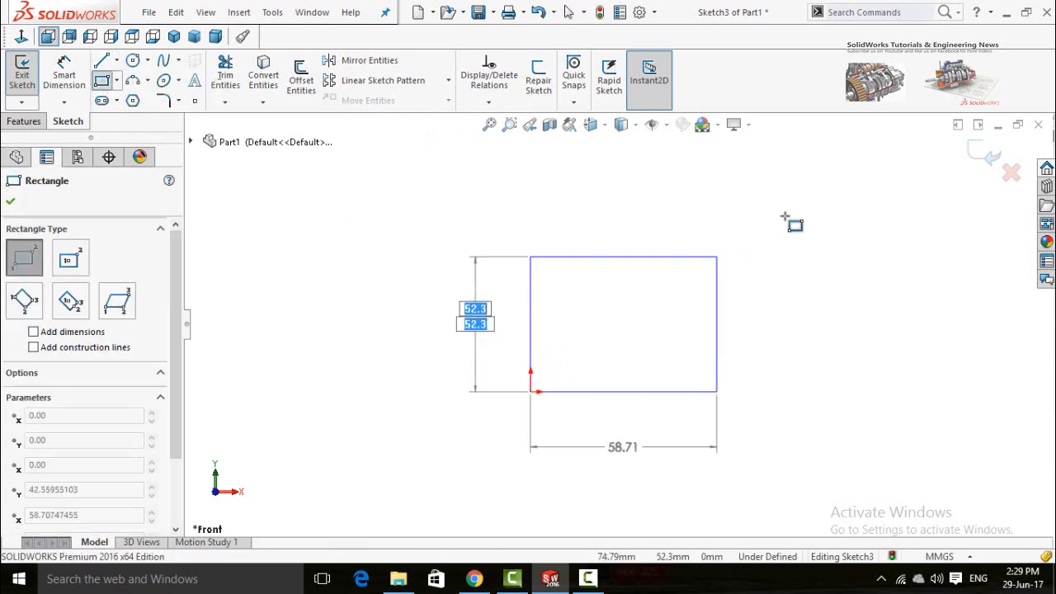
click(834, 212)
Sketch a circle about 8 mm in diameter inside the rectangle's upper-left corner.
click(132, 60)
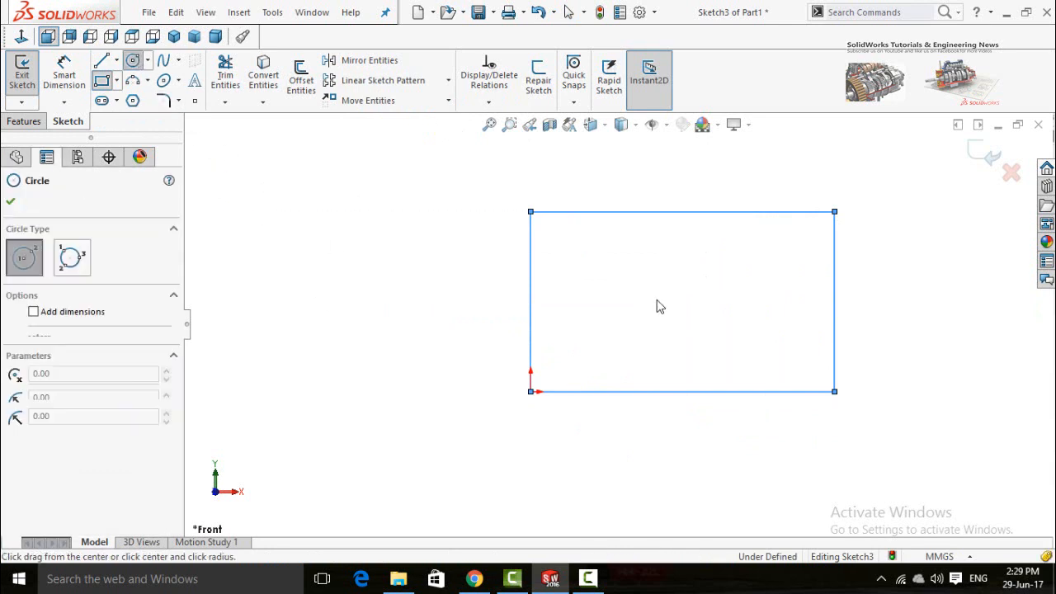
click(550, 228)
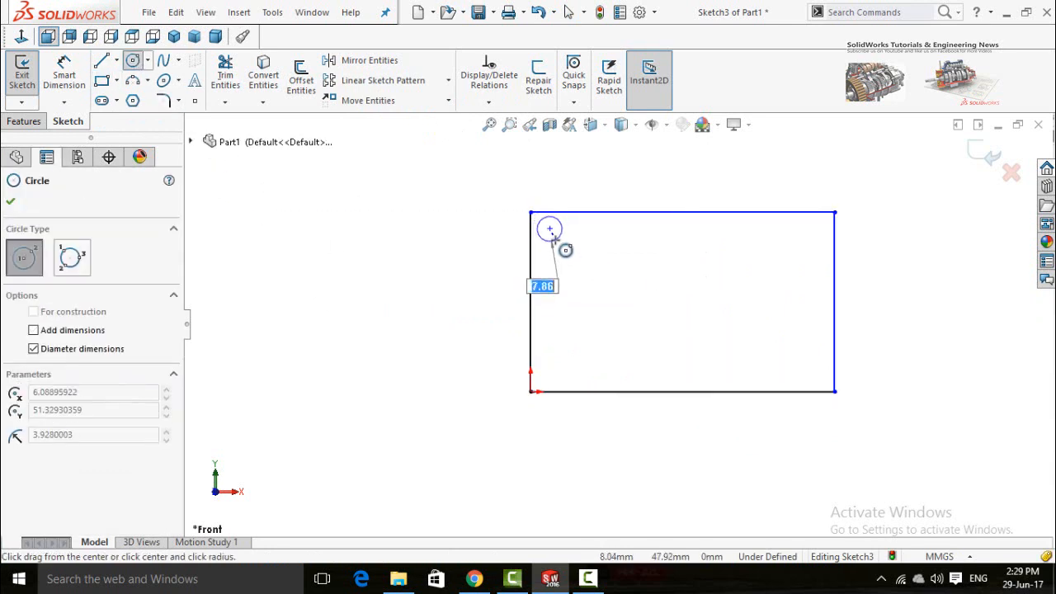
click(558, 237)
click(10, 201)
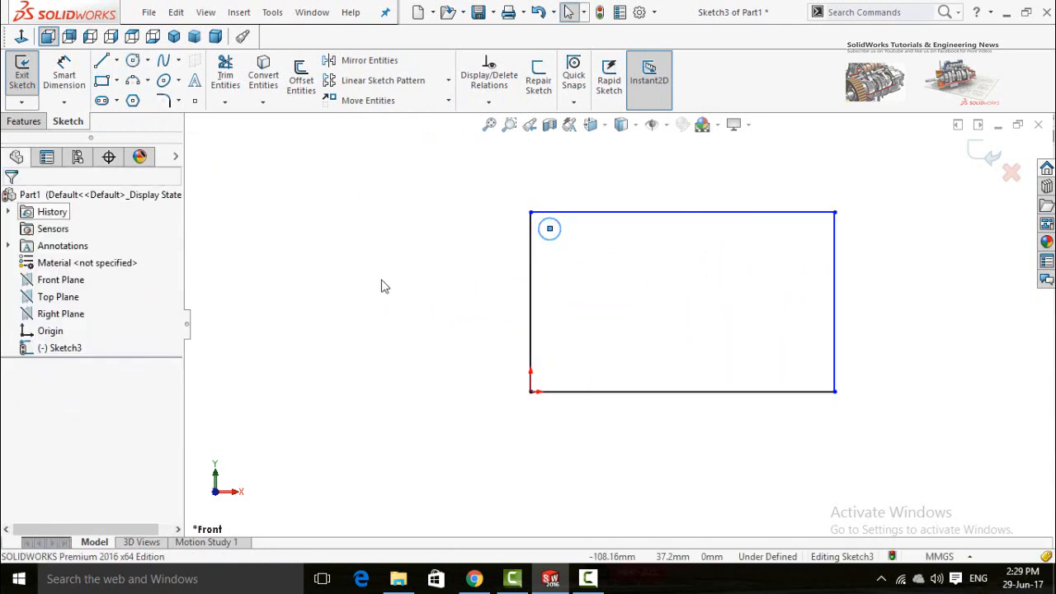
Start a linear sketch pattern, remove the X-axis reference from Direction 1 and try the rectangle's upper edge instead.
click(382, 83)
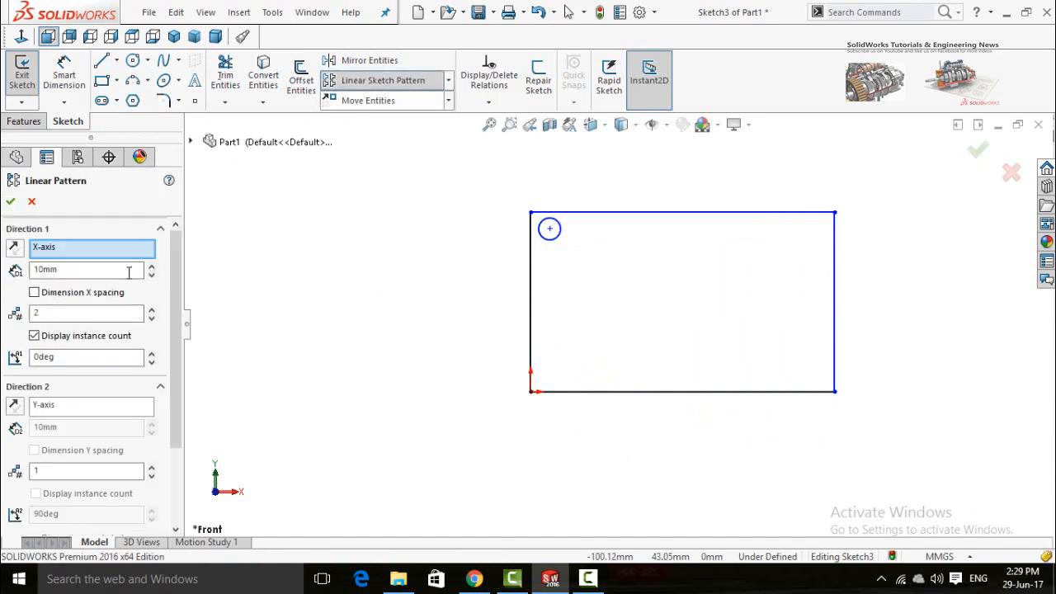
right_click(62, 253)
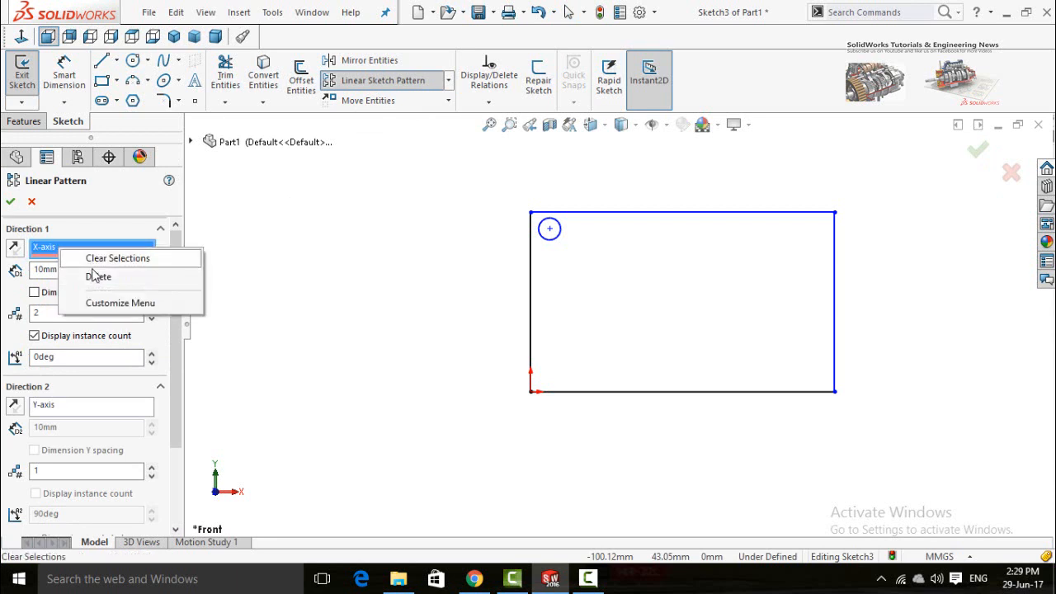
click(96, 277)
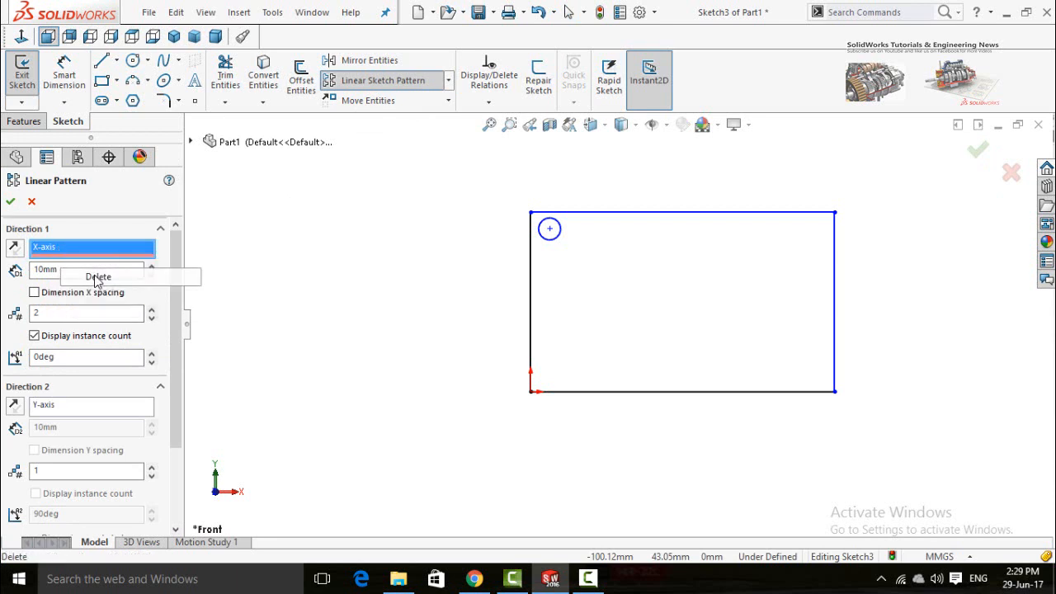
click(585, 212)
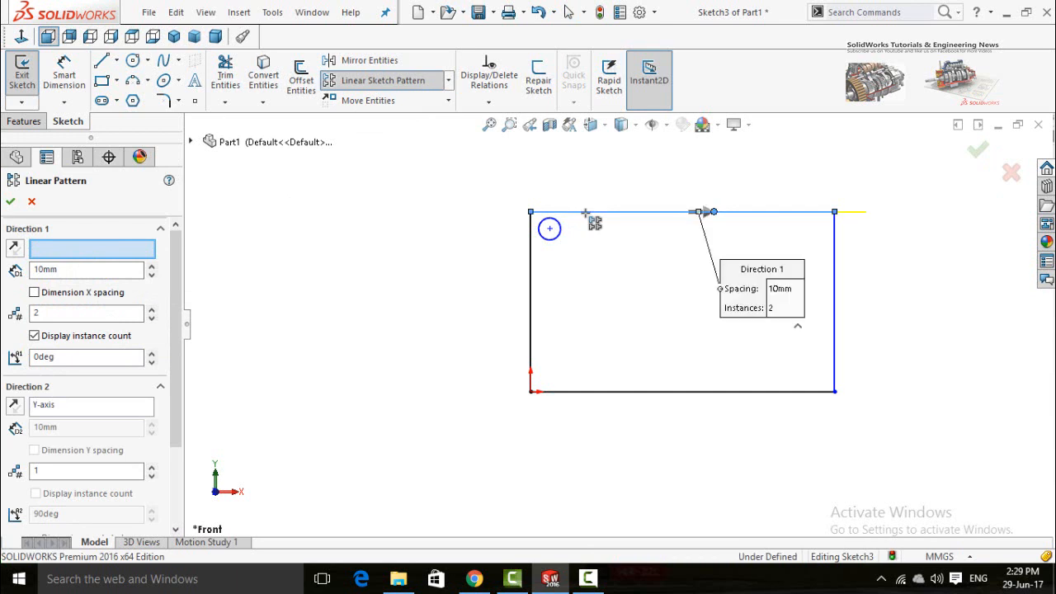
Remove the Y-axis reference from Direction 2 and try the rectangle's left edge as the direction instead.
scroll(180, 342, down, 3)
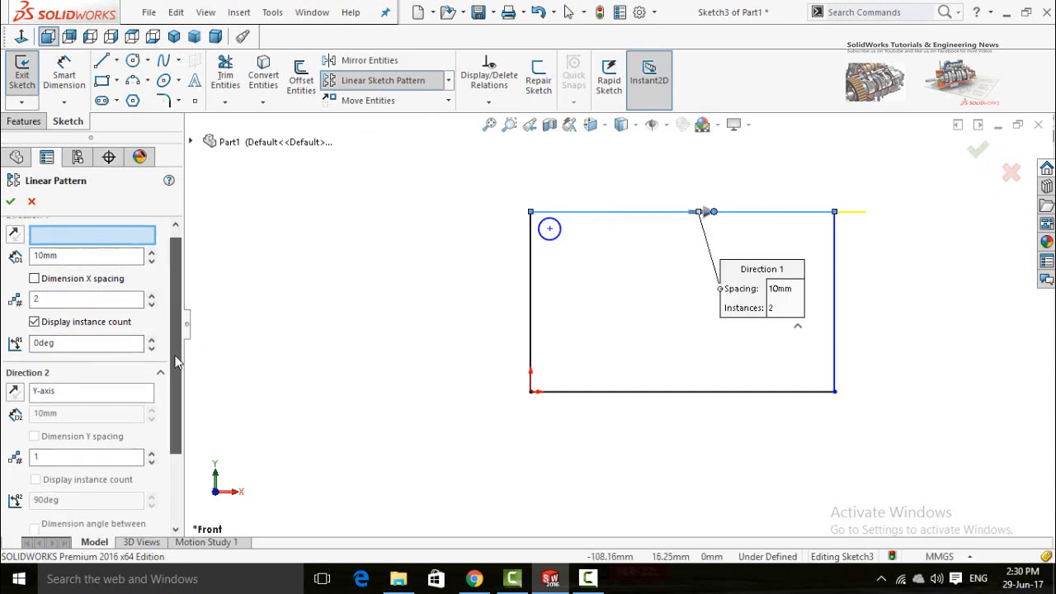
right_click(57, 303)
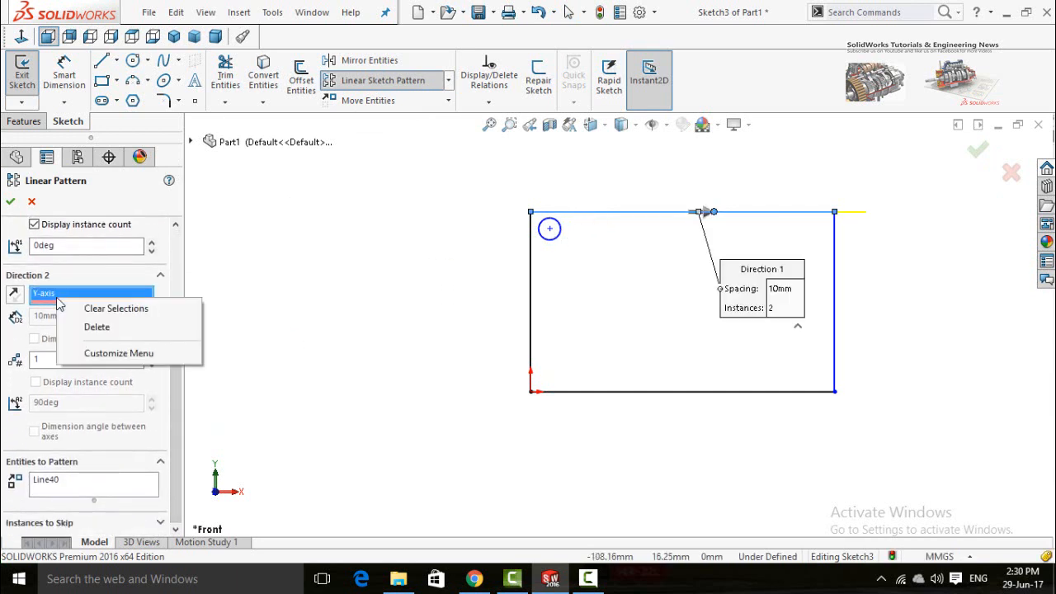
click(95, 326)
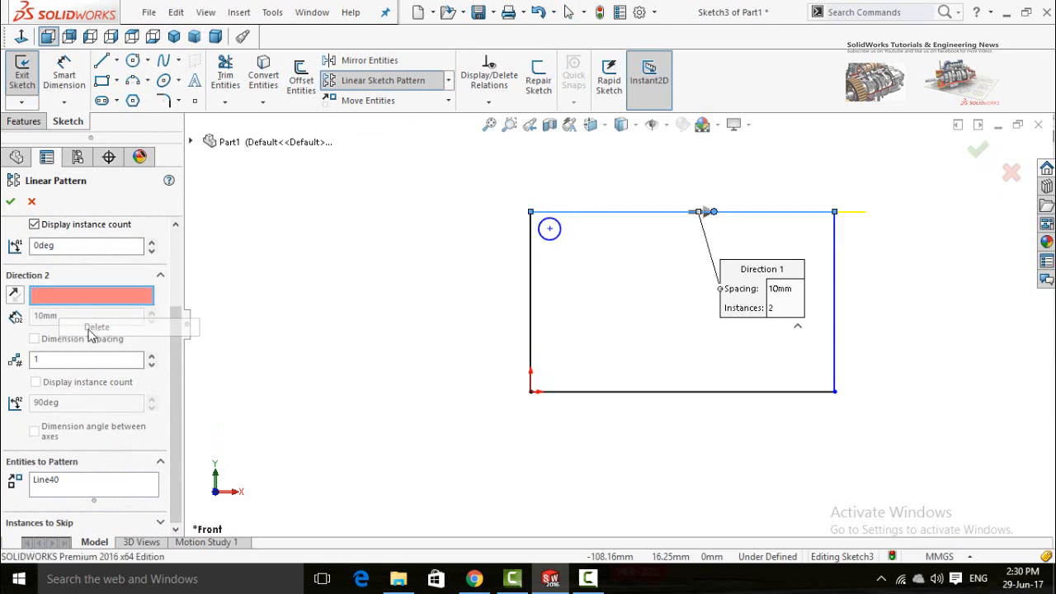
click(531, 345)
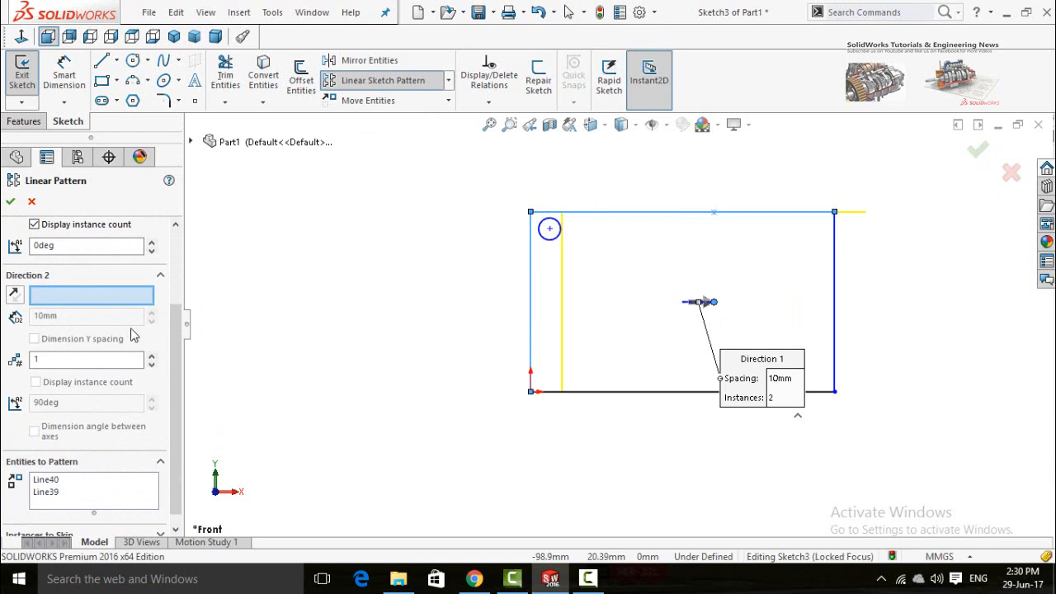
Remove both rectangle lines from the entities to pattern and select the small circle instead.
drag(174, 356, 176, 445)
click(76, 481)
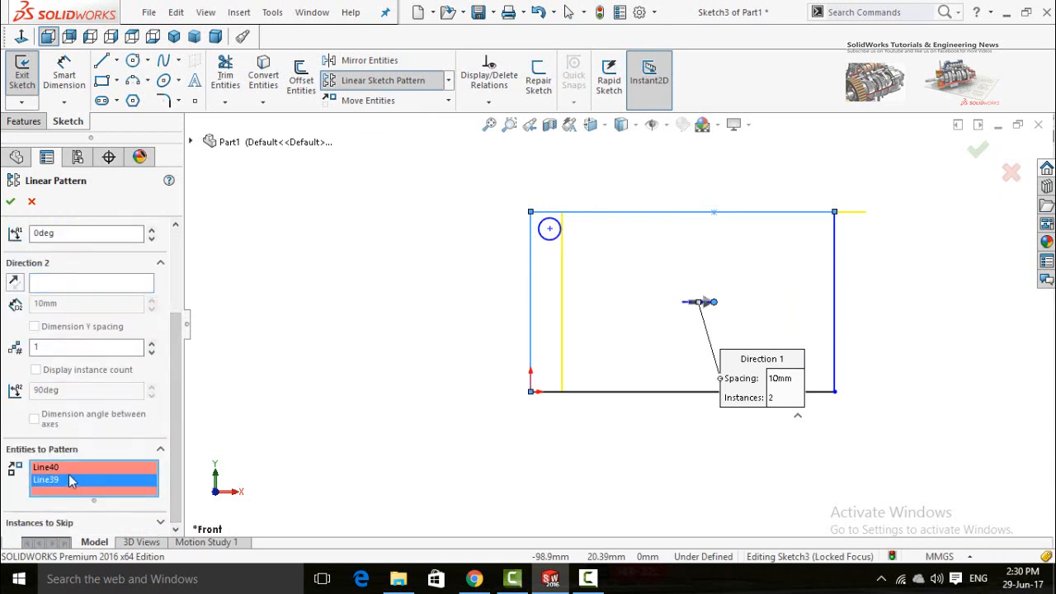
right_click(69, 482)
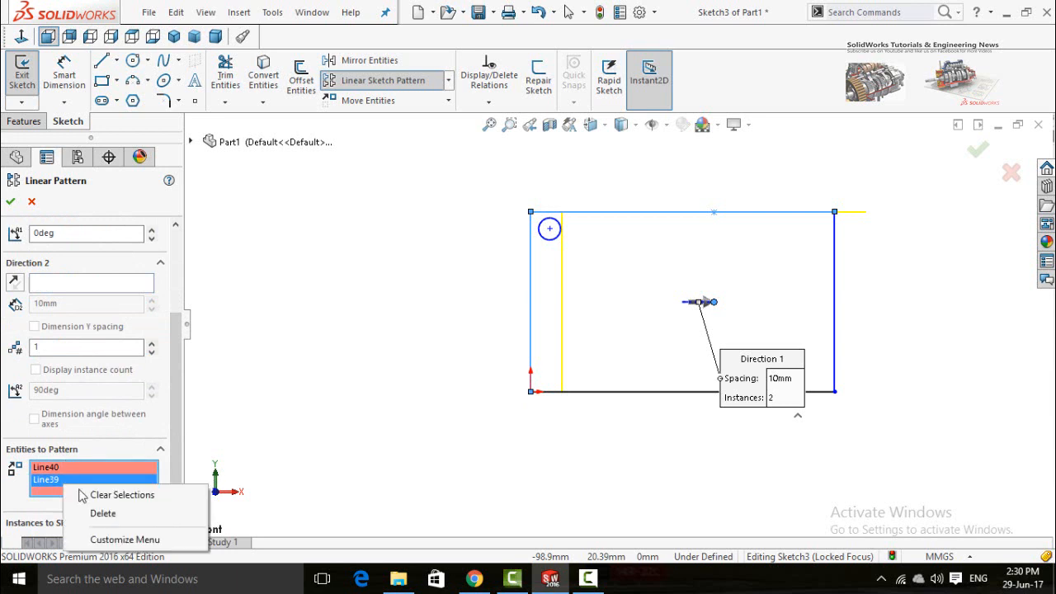
click(99, 511)
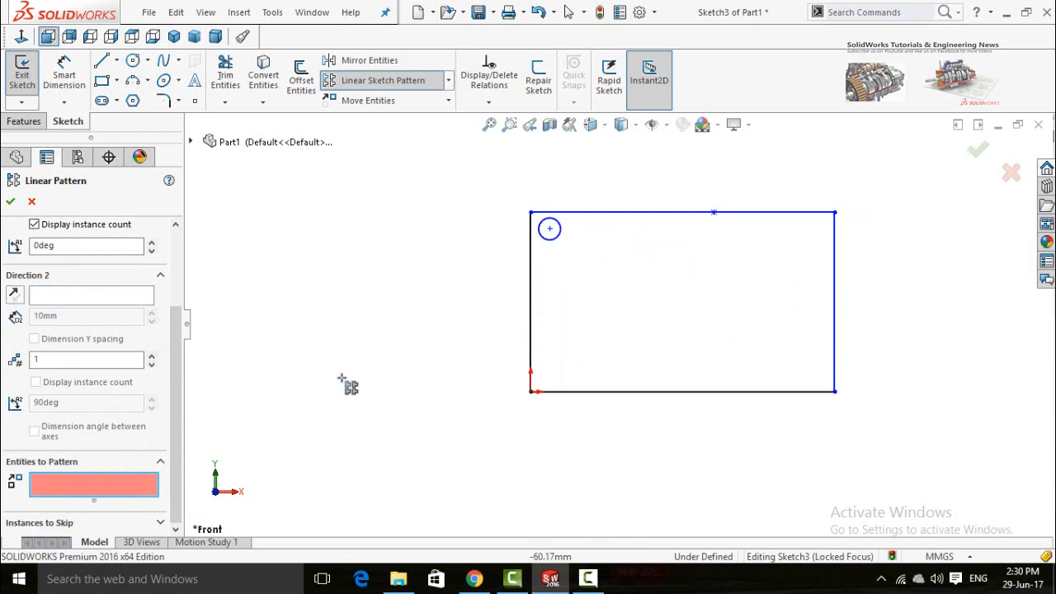
click(542, 236)
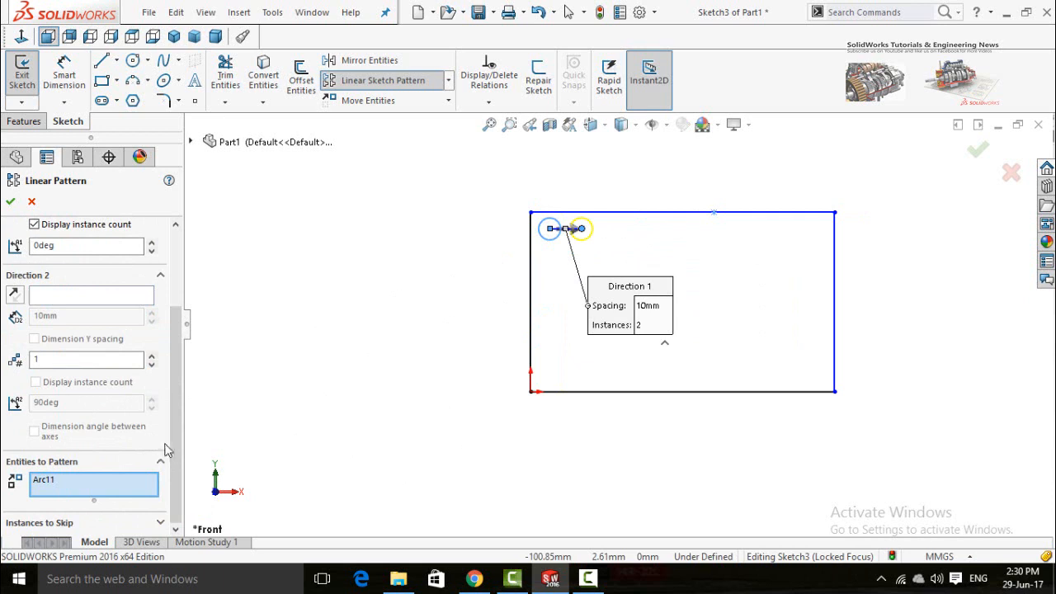
Set Direction 1 of the circle pattern to 6 instances with 15 mm spacing.
drag(171, 445, 188, 362)
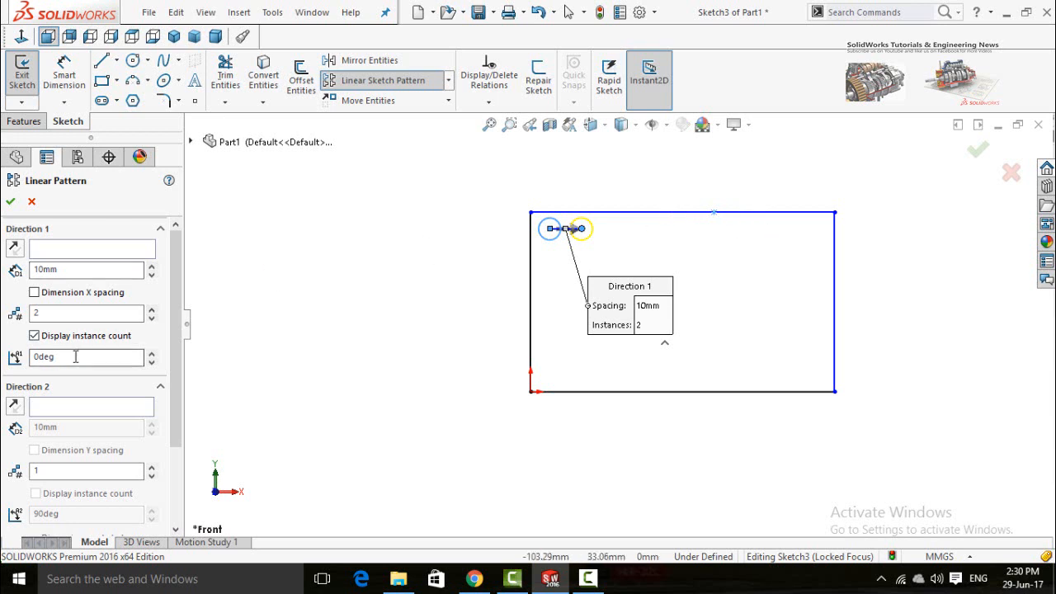
click(152, 311)
click(152, 311)
click(151, 311)
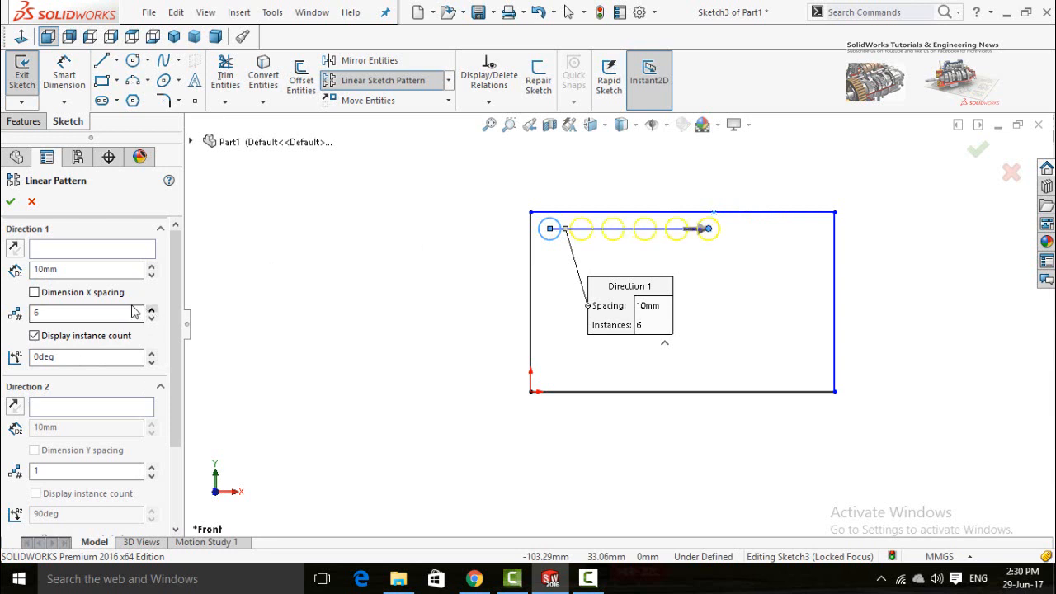
drag(64, 269, 30, 269)
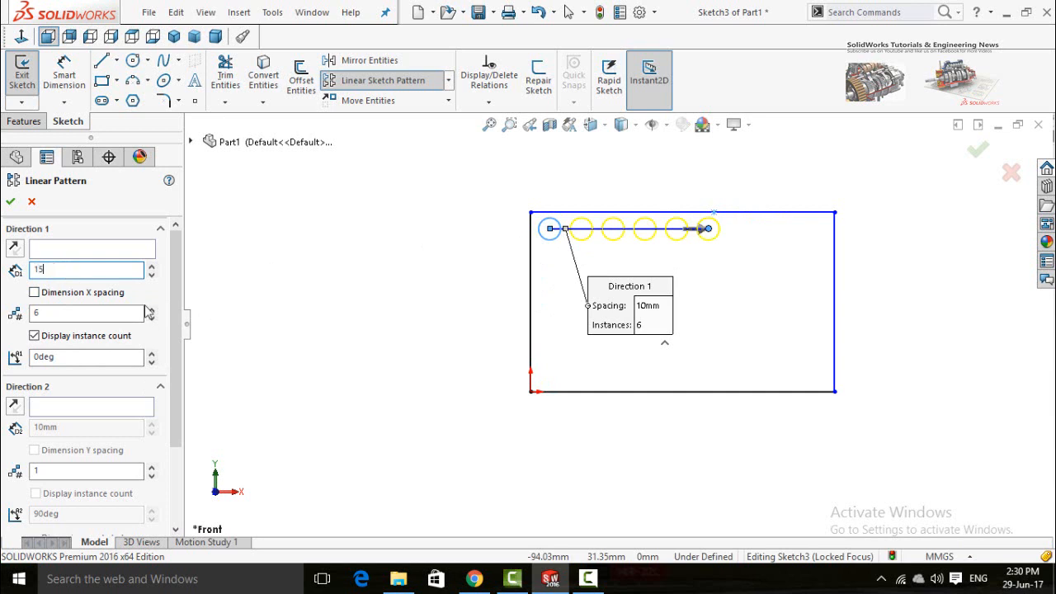
key(Return)
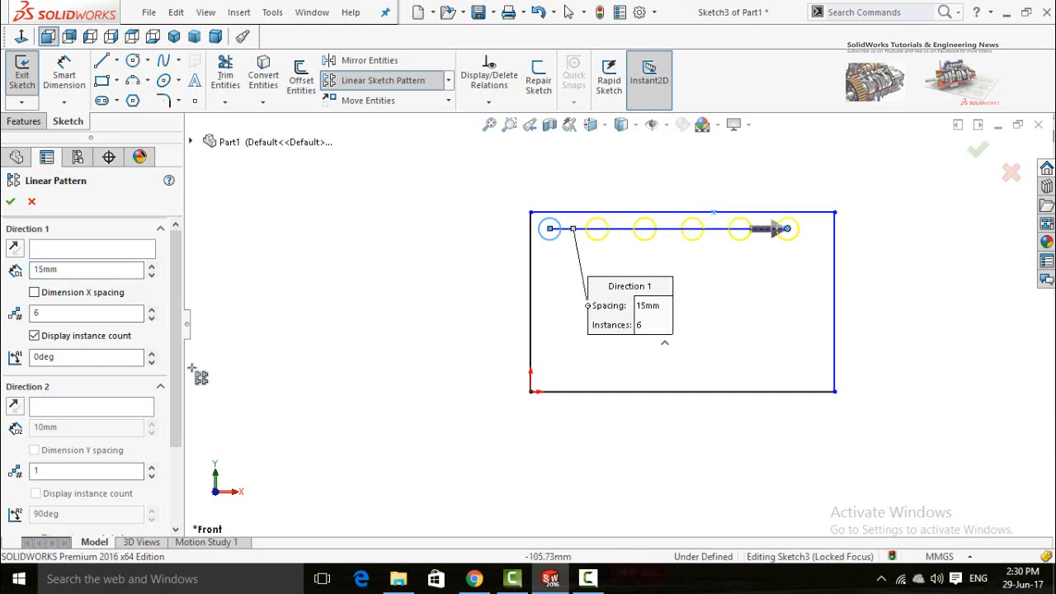
Set Direction 2 of the circle pattern to 6 instances and reverse it so the rows run downward inside the rectangle.
scroll(63, 310, down, 3)
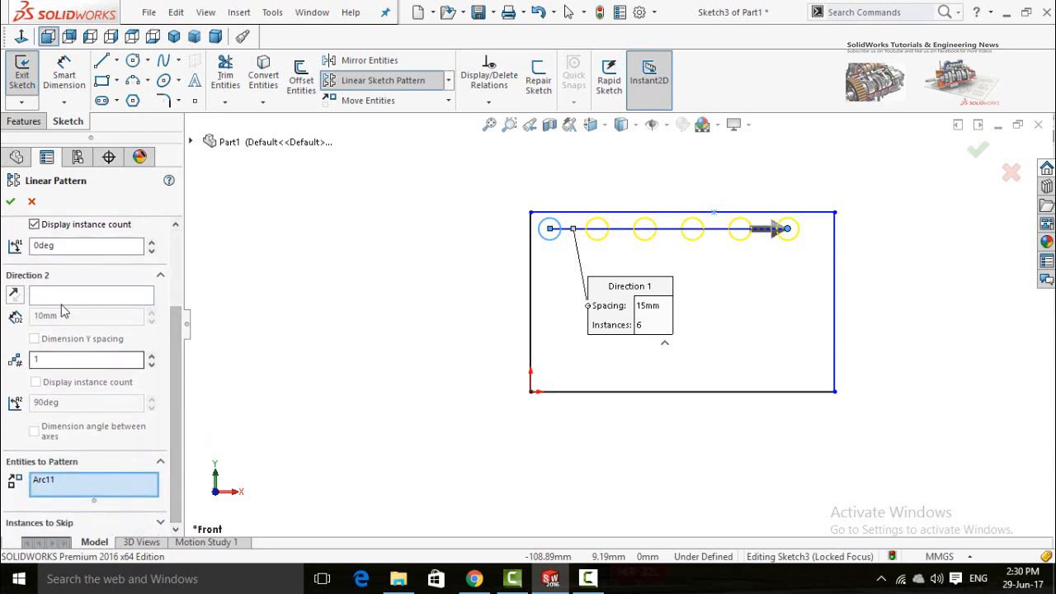
click(150, 357)
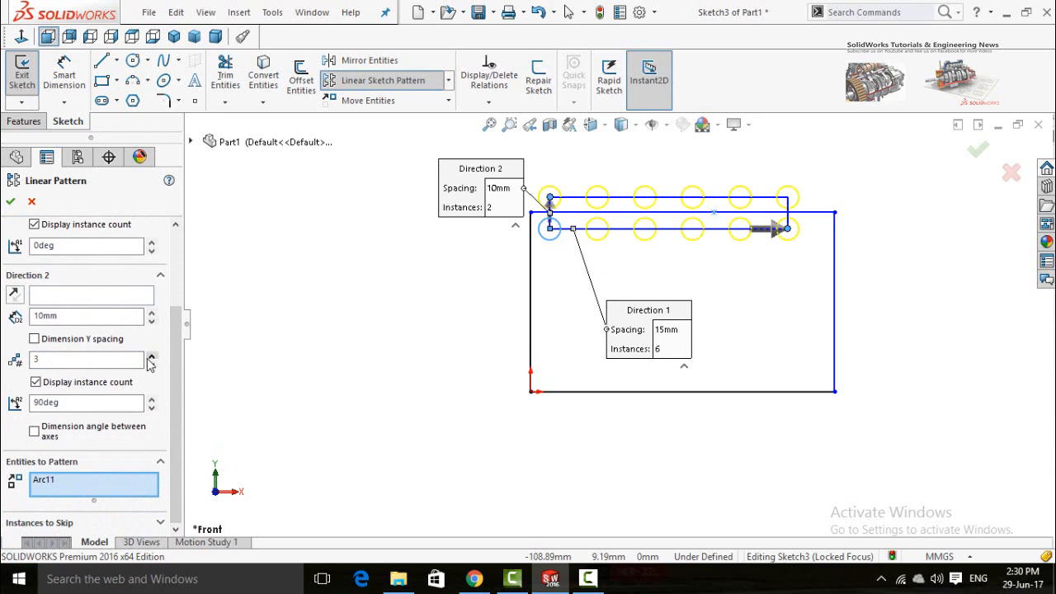
click(150, 357)
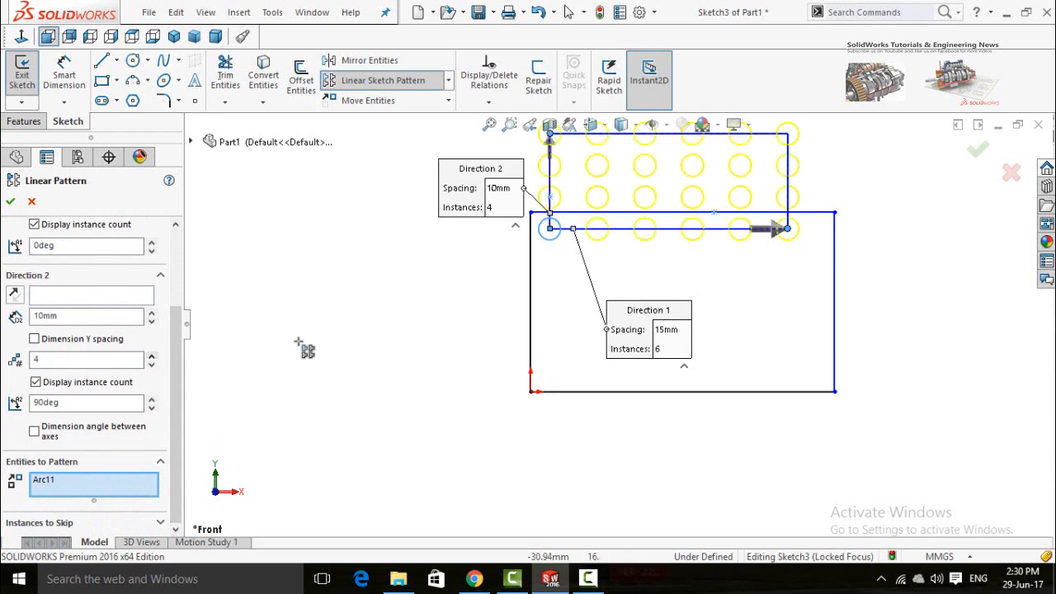
click(151, 355)
click(151, 355)
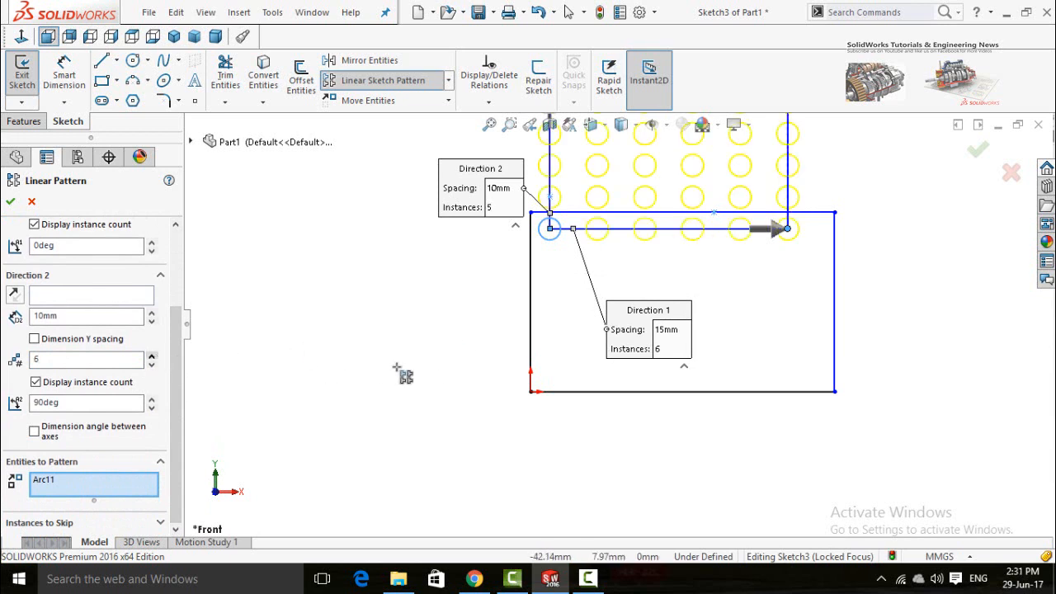
key(z)
key(z)
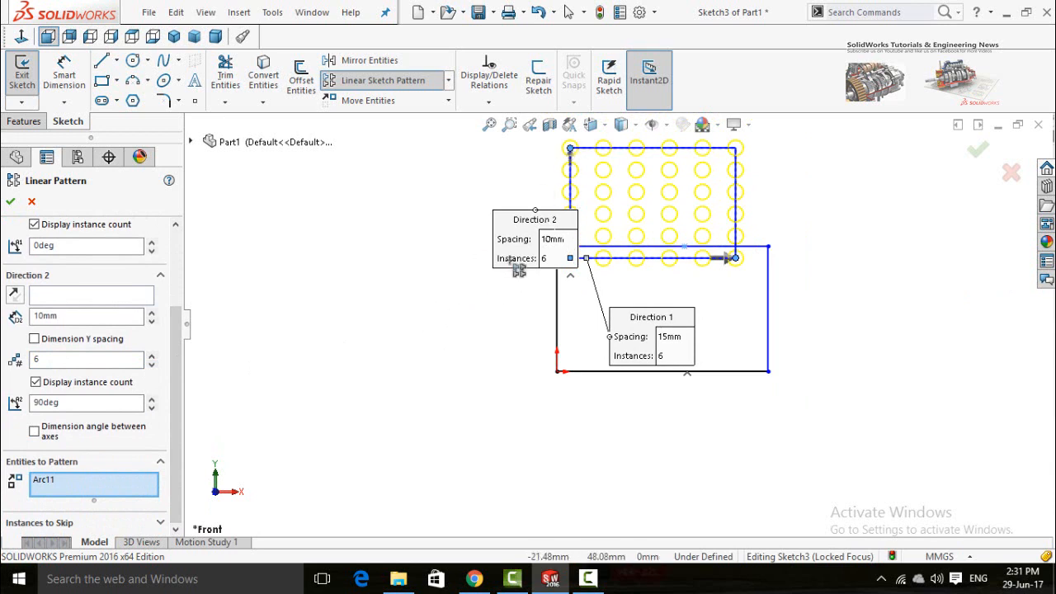
drag(518, 271, 389, 217)
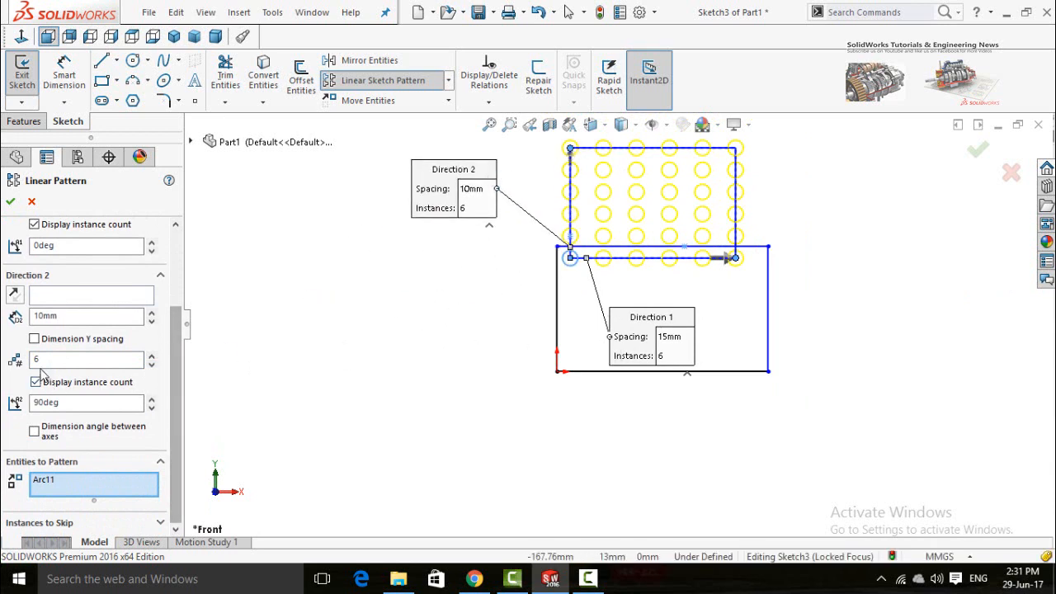
click(15, 301)
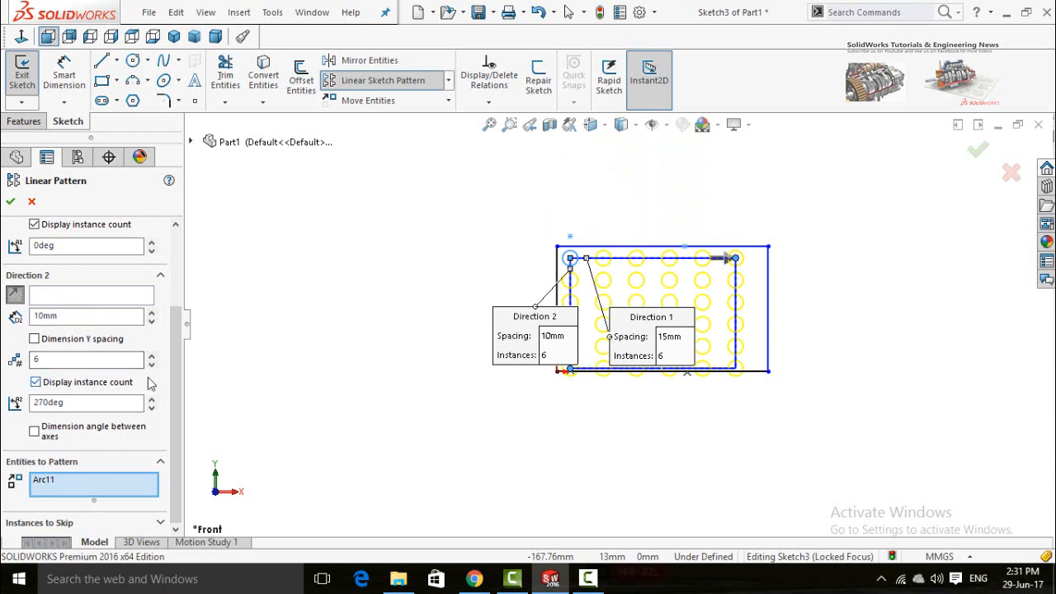
Set the Direction 2 spacing of the circle pattern to 7 mm.
double_click(60, 317)
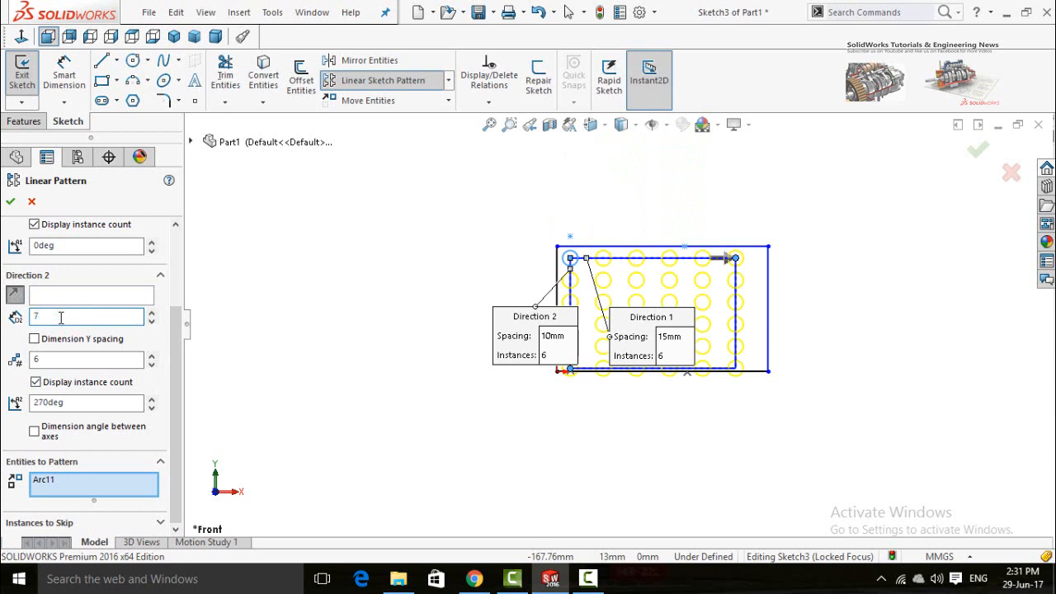
text(7)
key(Return)
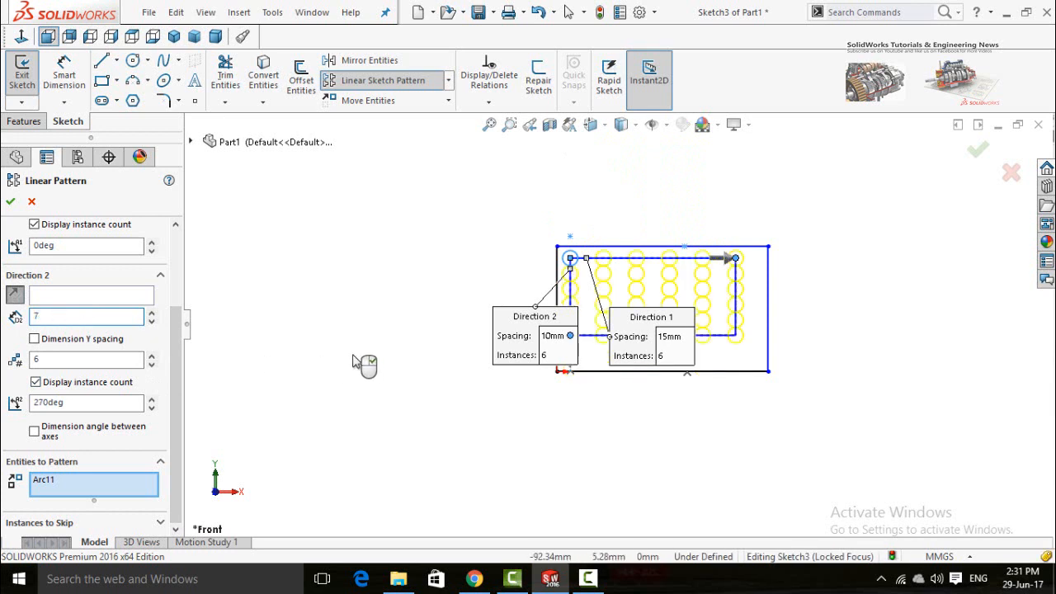
Move both direction callouts clear of the rectangle and set the Direction 2 spacing to 9 mm.
drag(648, 366, 804, 377)
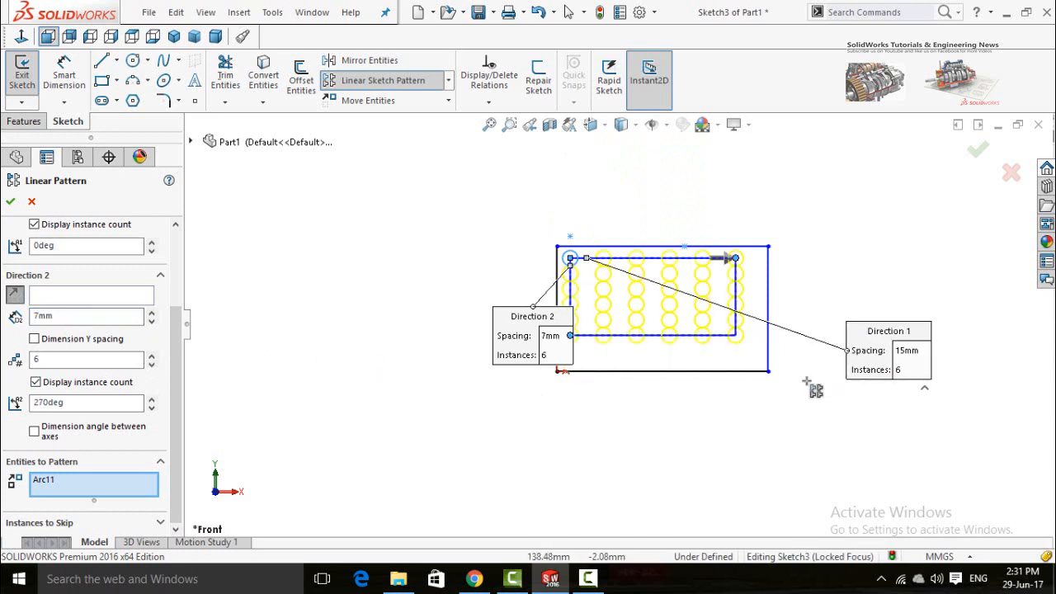
drag(510, 340, 431, 344)
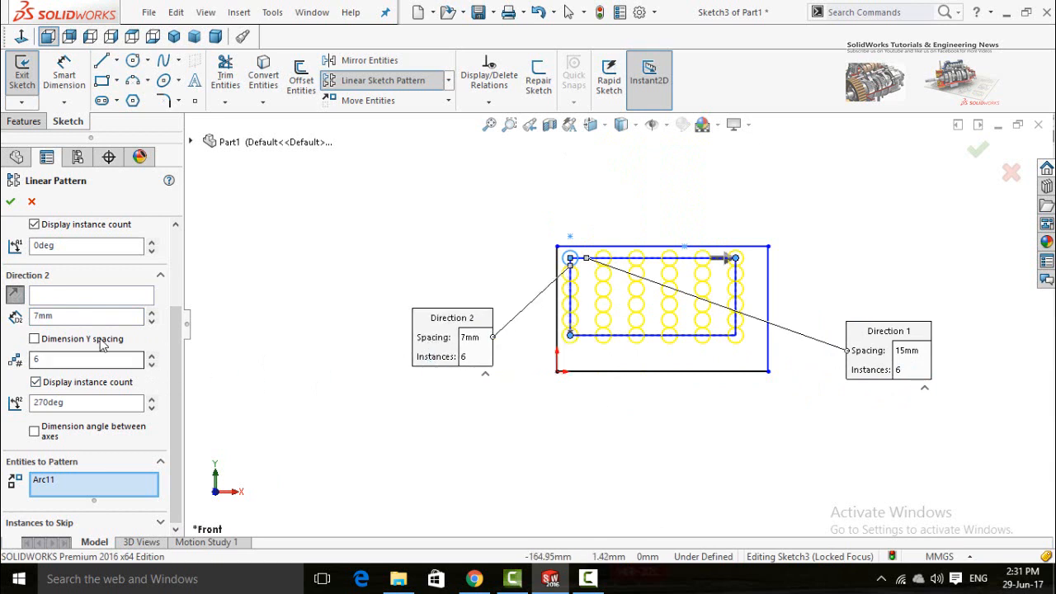
click(63, 317)
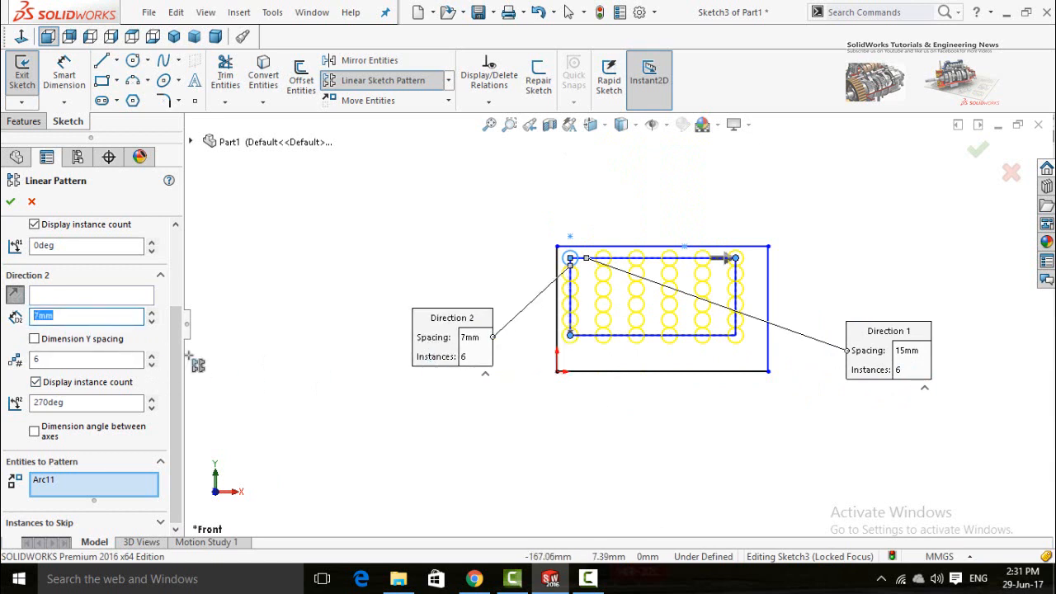
text(9)
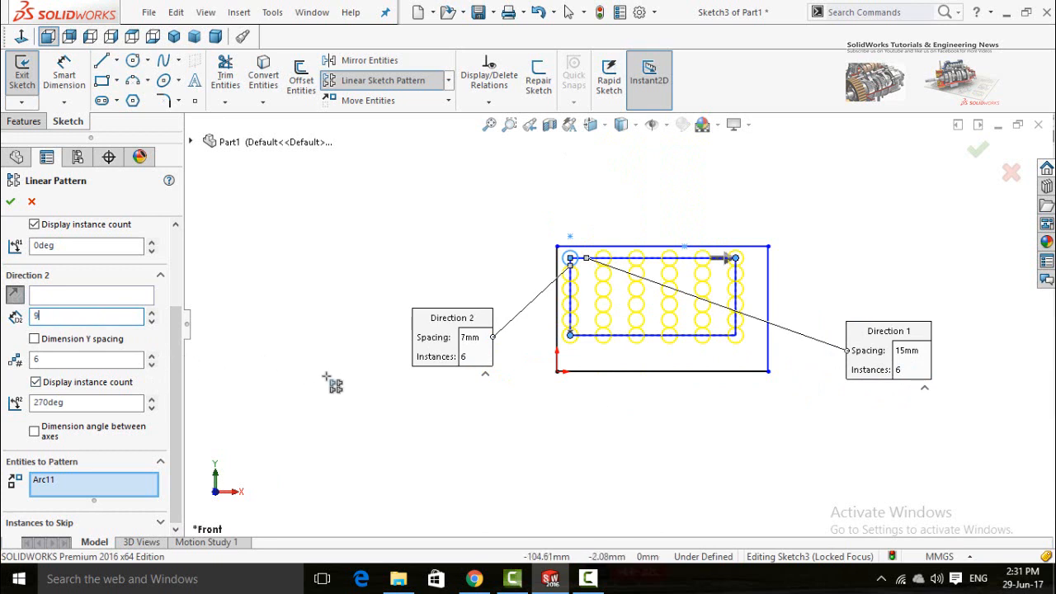
key(Return)
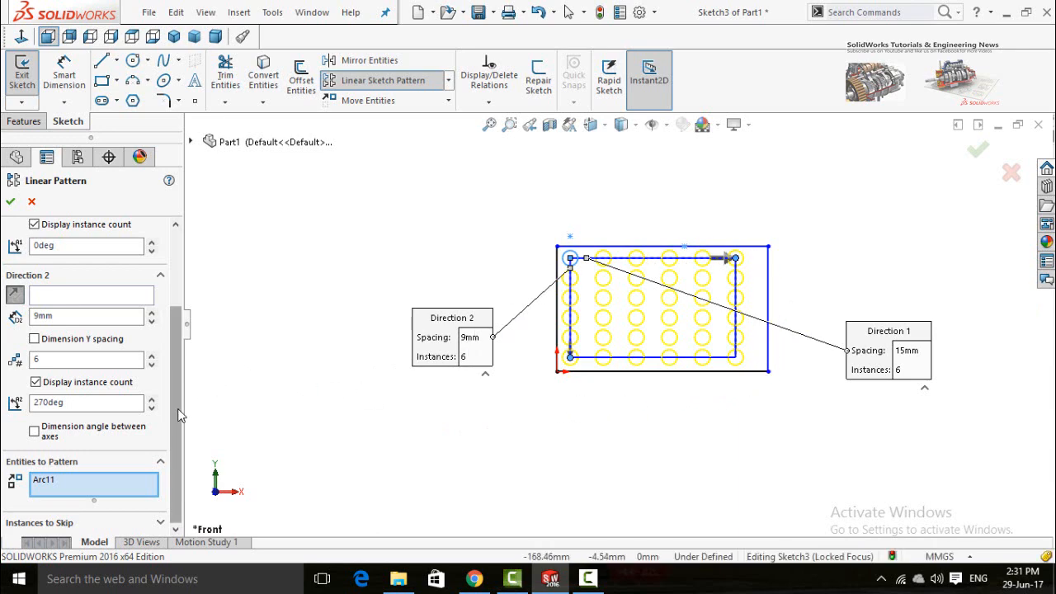
Skip instances (3,5), (3,4) and (3,2) in the linear circle pattern.
scroll(776, 305, down, 4)
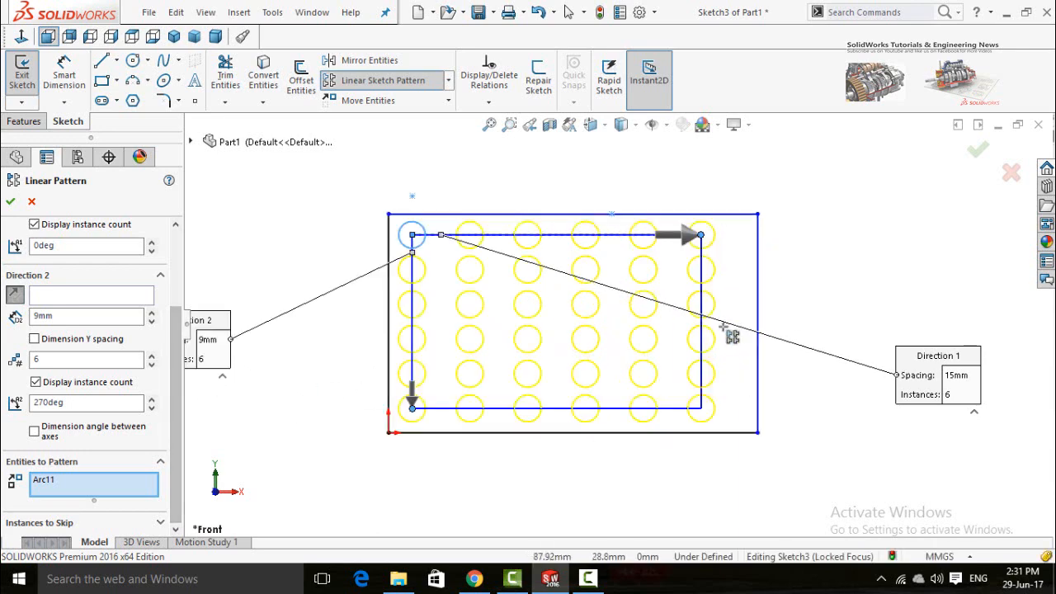
scroll(338, 387, down, 3)
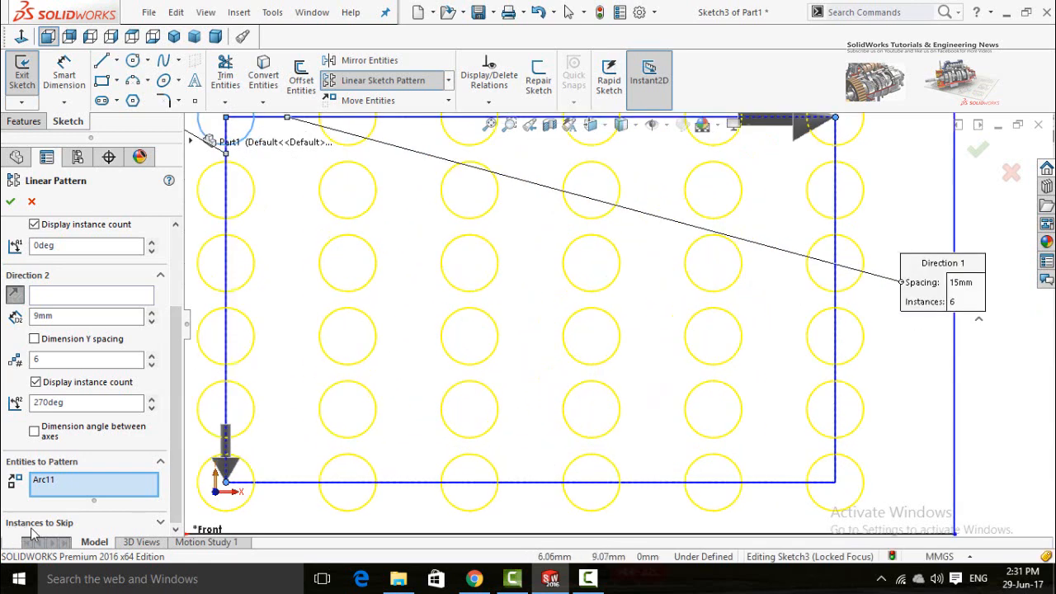
click(162, 523)
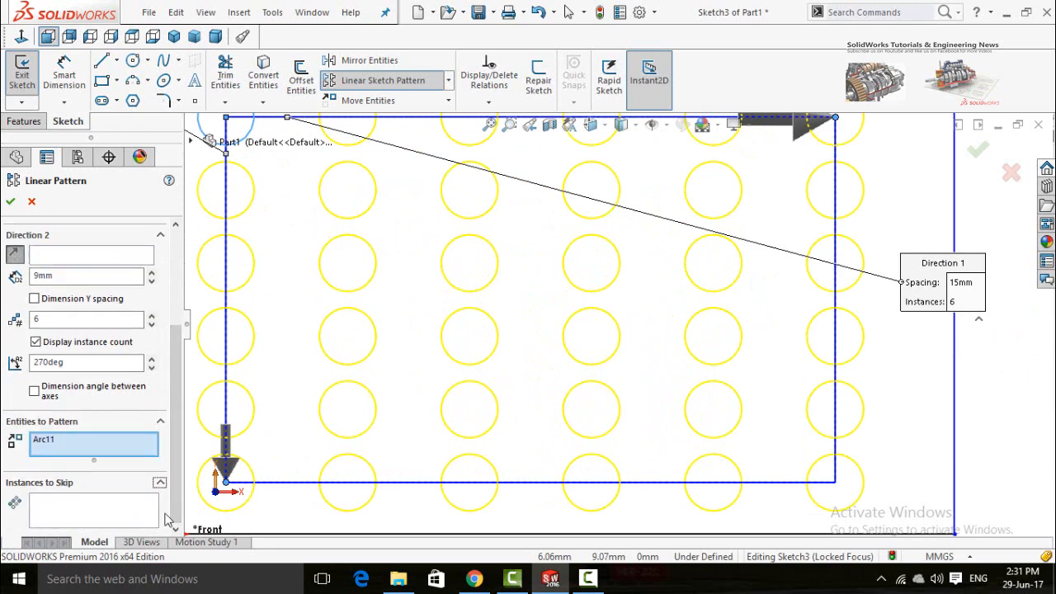
scroll(479, 425, up, 2)
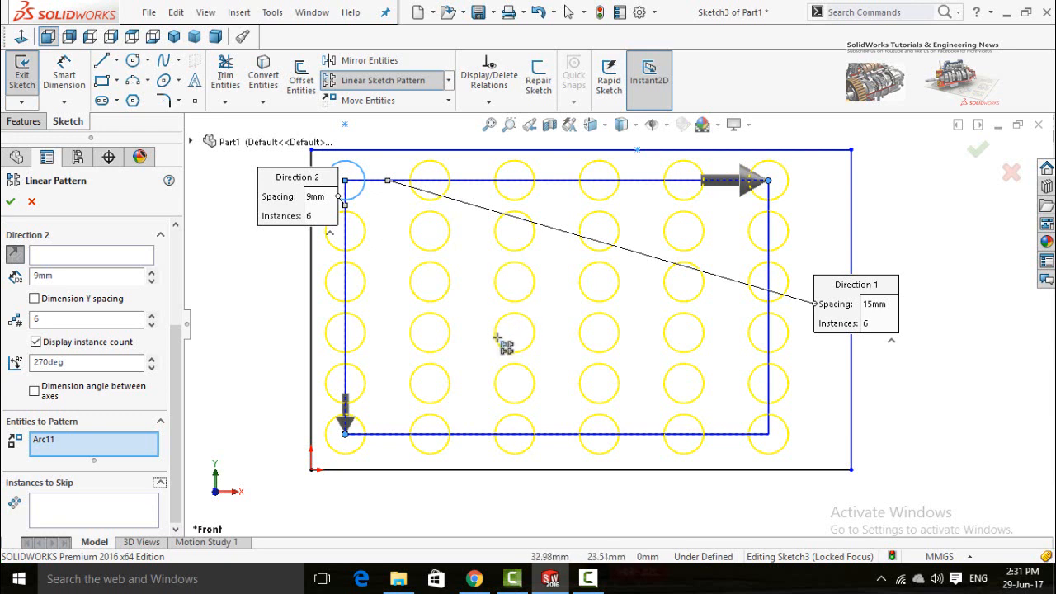
click(83, 515)
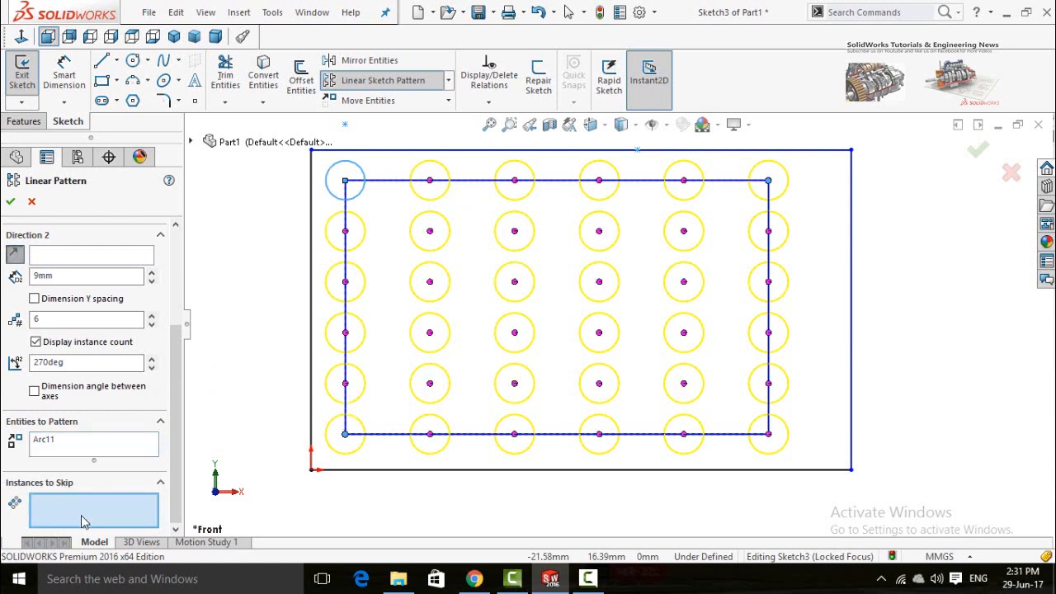
click(515, 384)
click(514, 332)
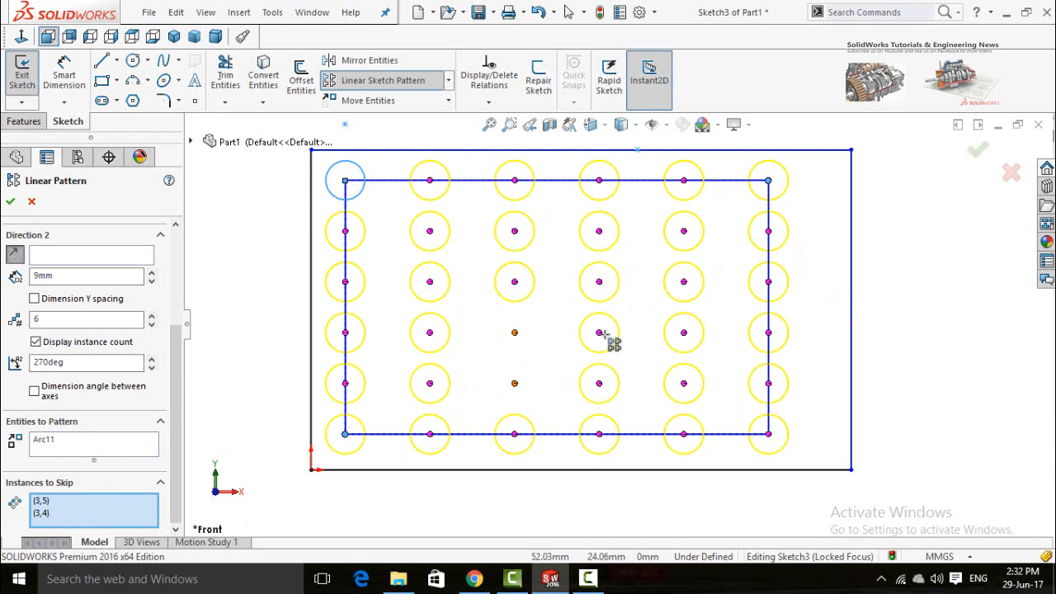
click(515, 232)
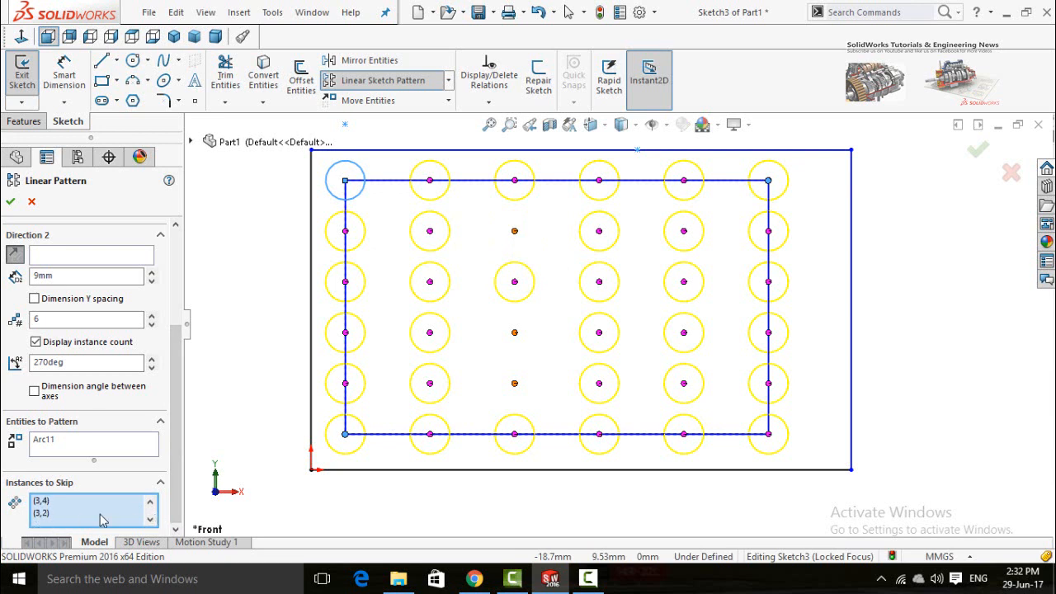
Remove (3,2) from the skipped instances and accept the linear circle pattern.
click(38, 513)
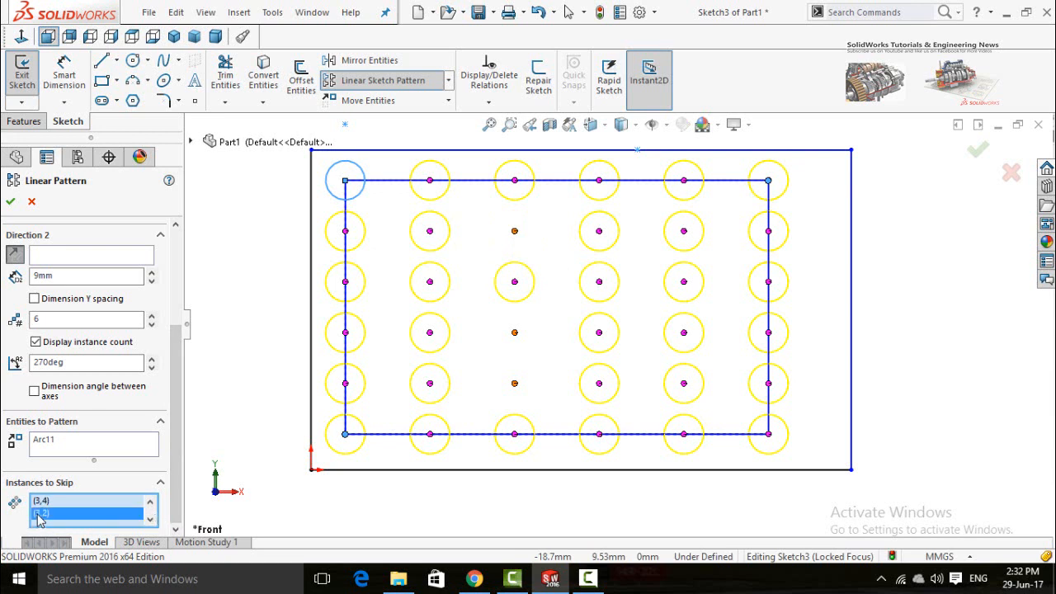
right_click(38, 516)
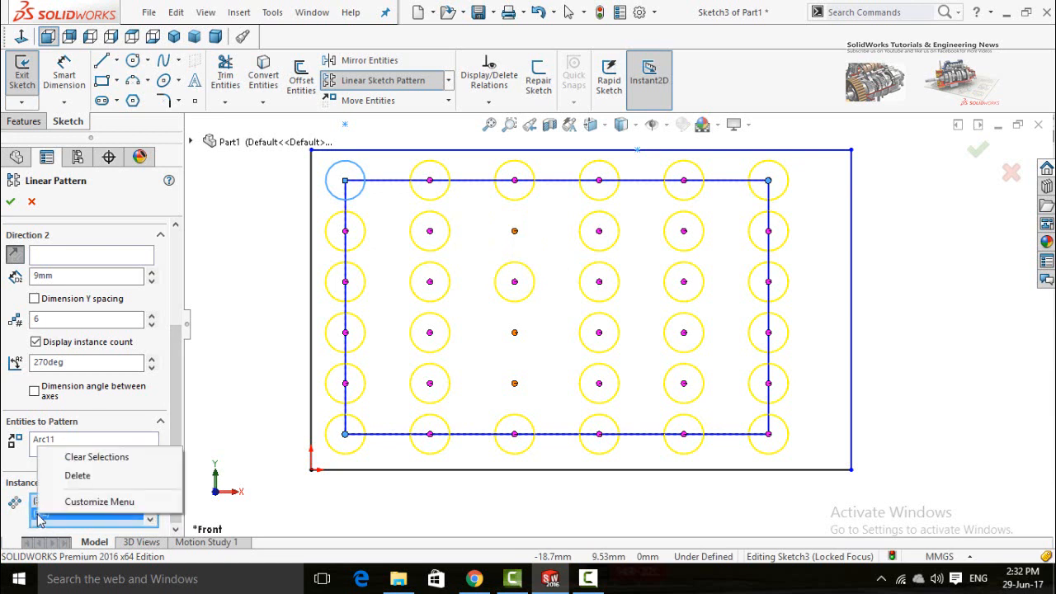
click(77, 476)
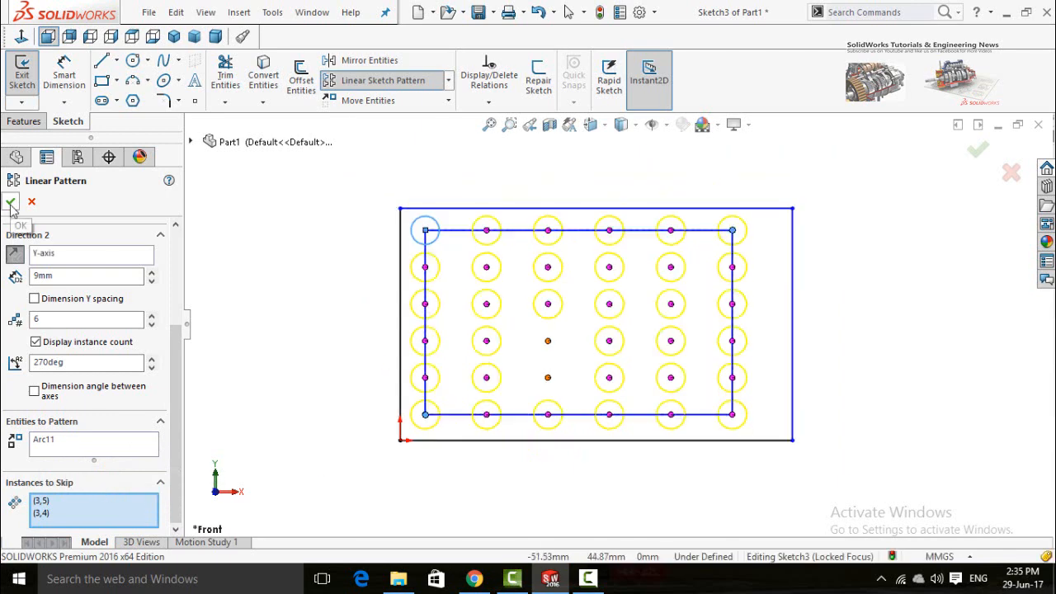
click(10, 202)
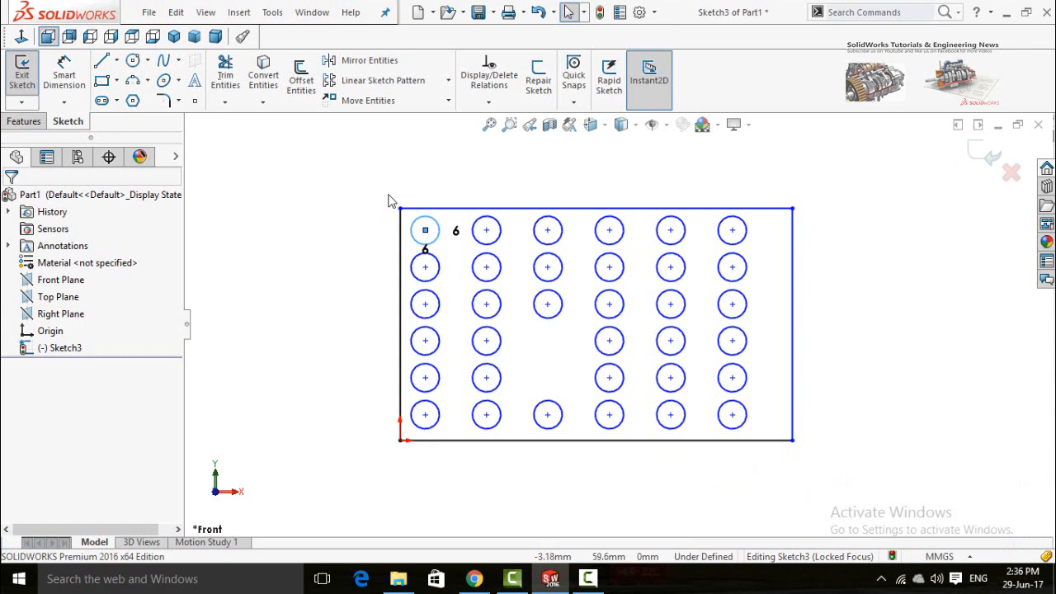
Delete the rectangle and all patterned circles from the sketch.
click(448, 80)
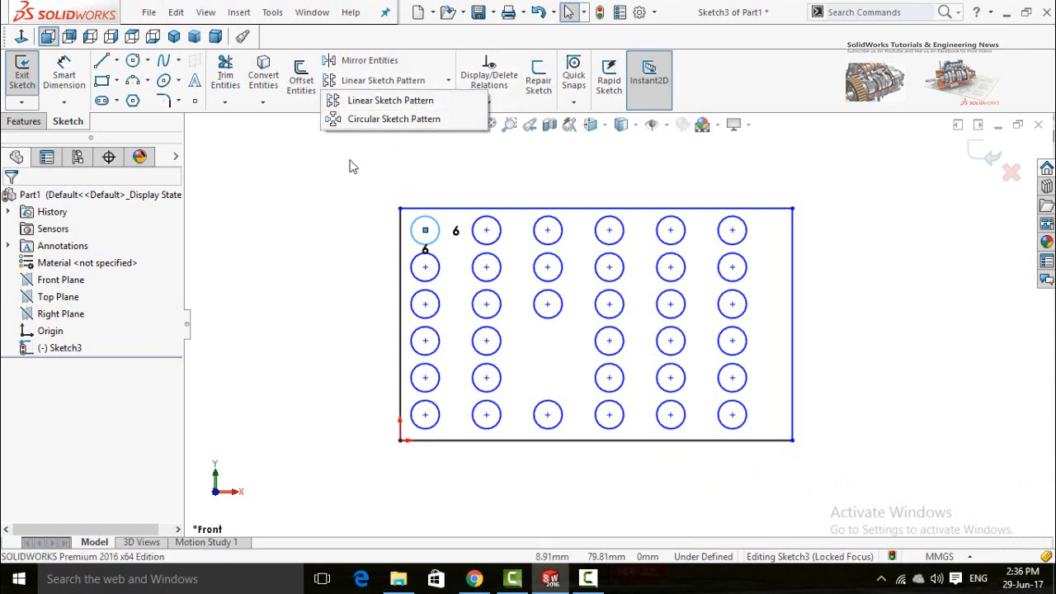
click(405, 156)
drag(810, 188, 353, 479)
key(Delete)
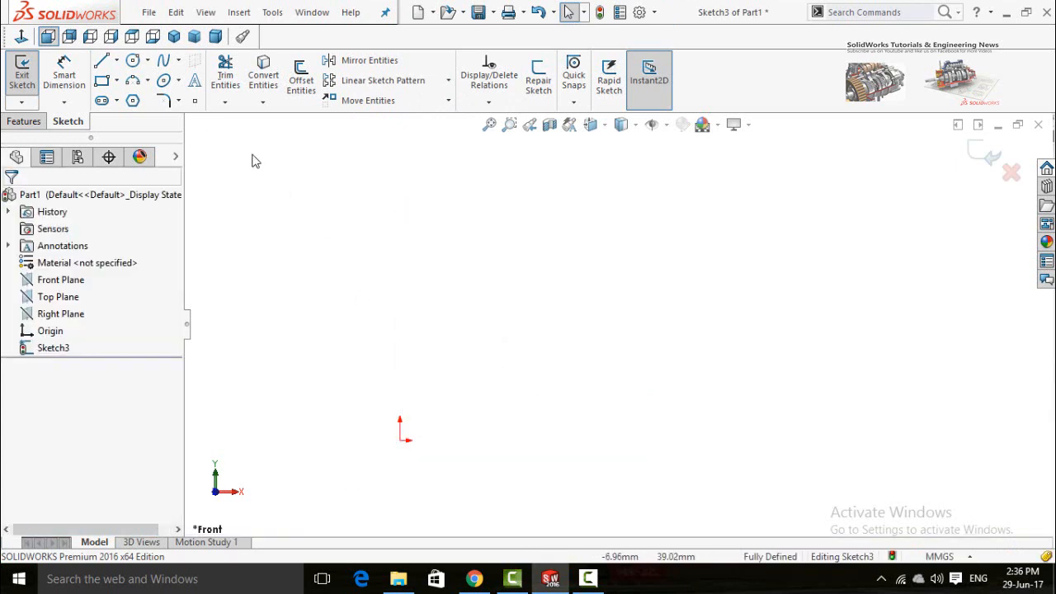
Sketch a large circle above and right of the origin, centred at about X 41 mm, Y 32 mm.
click(132, 60)
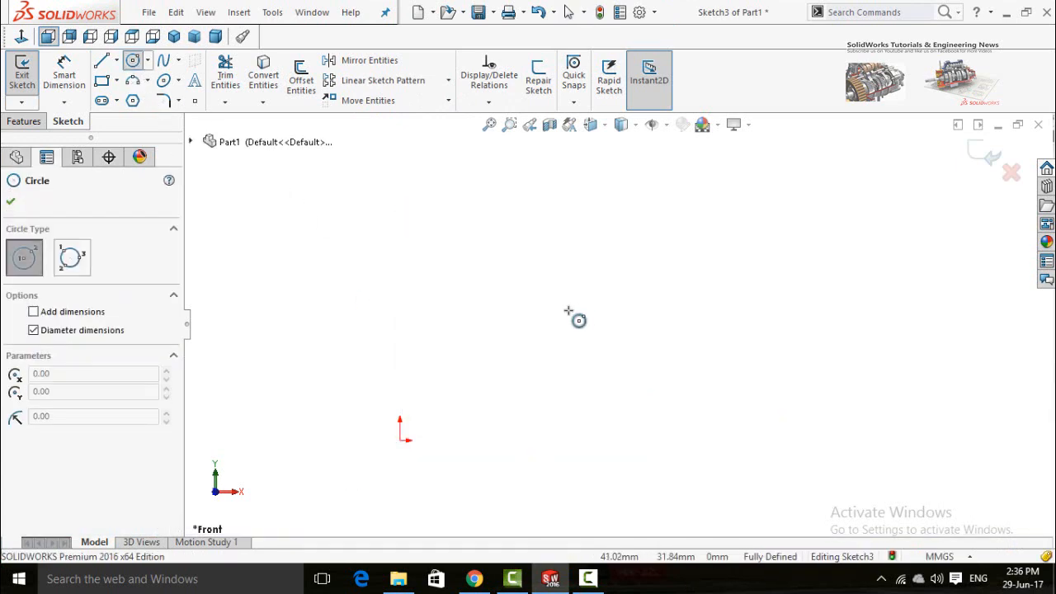
click(568, 310)
click(667, 387)
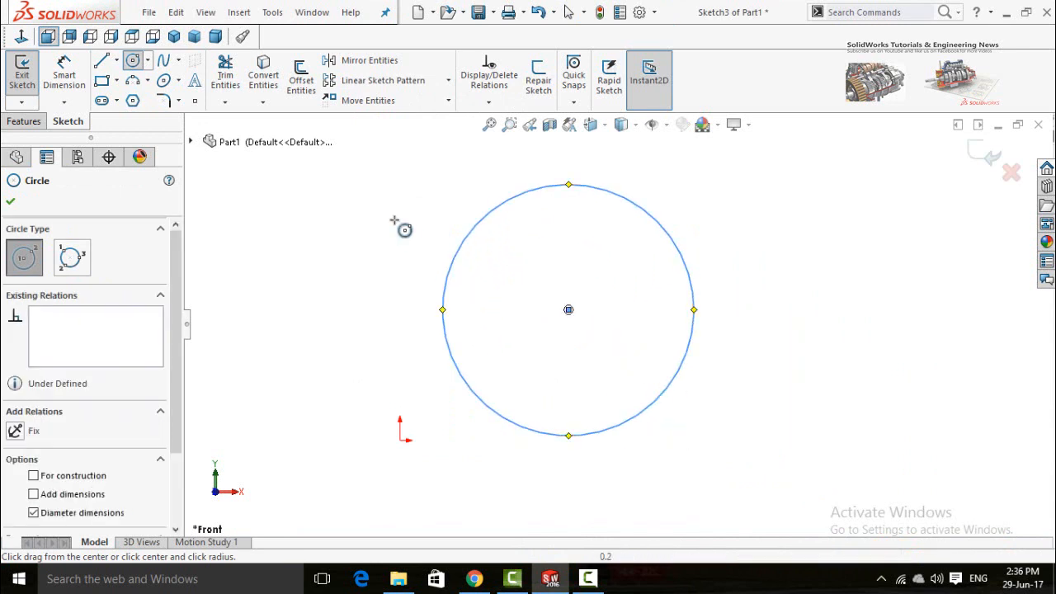
Sketch a small circle about 4.9 mm in diameter just inside the top of the large circle, directly above its centre.
click(132, 63)
click(132, 62)
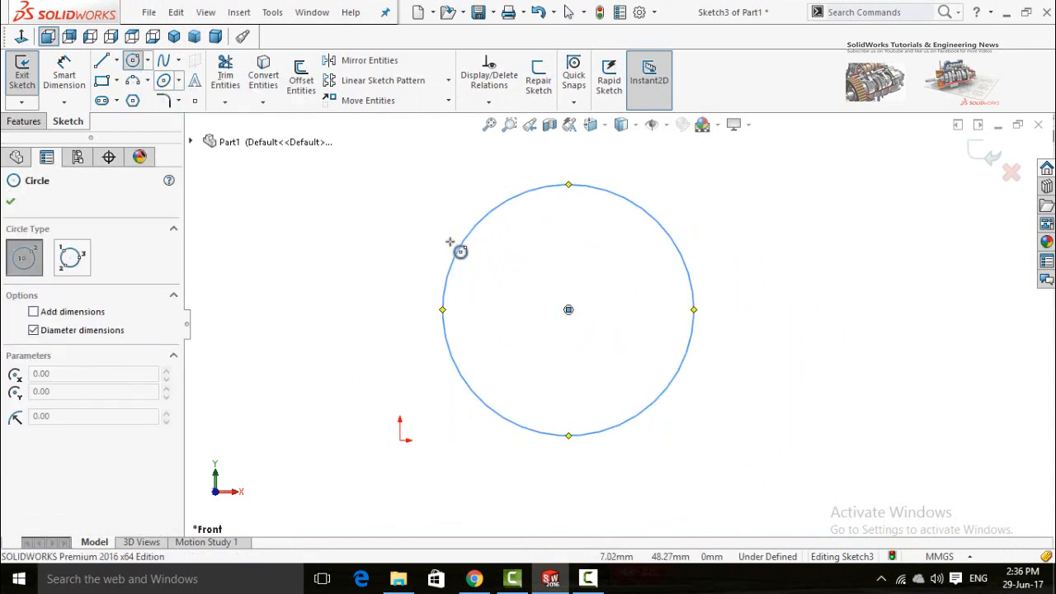
click(568, 198)
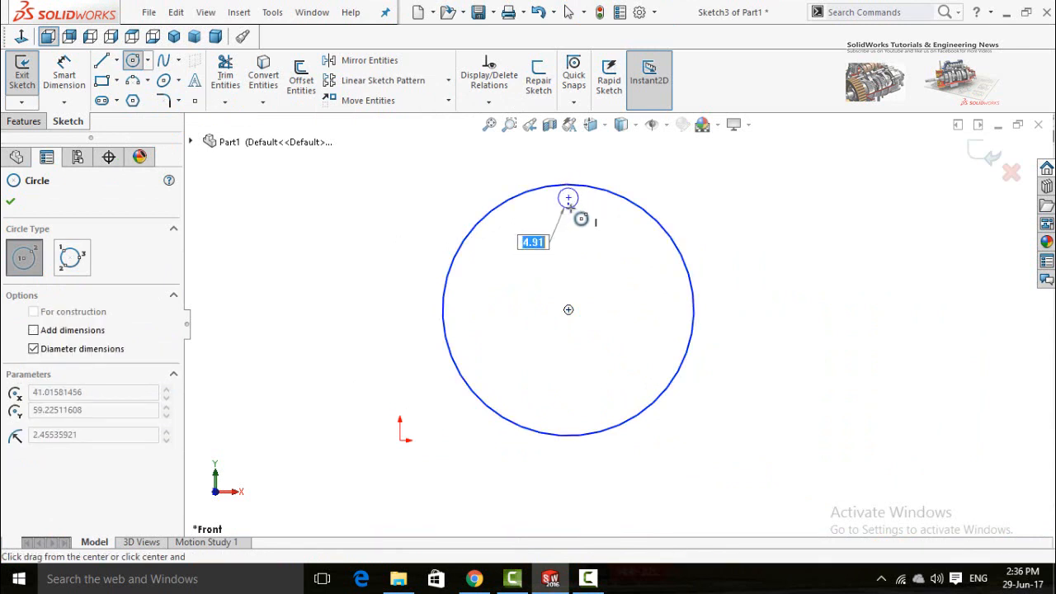
click(569, 208)
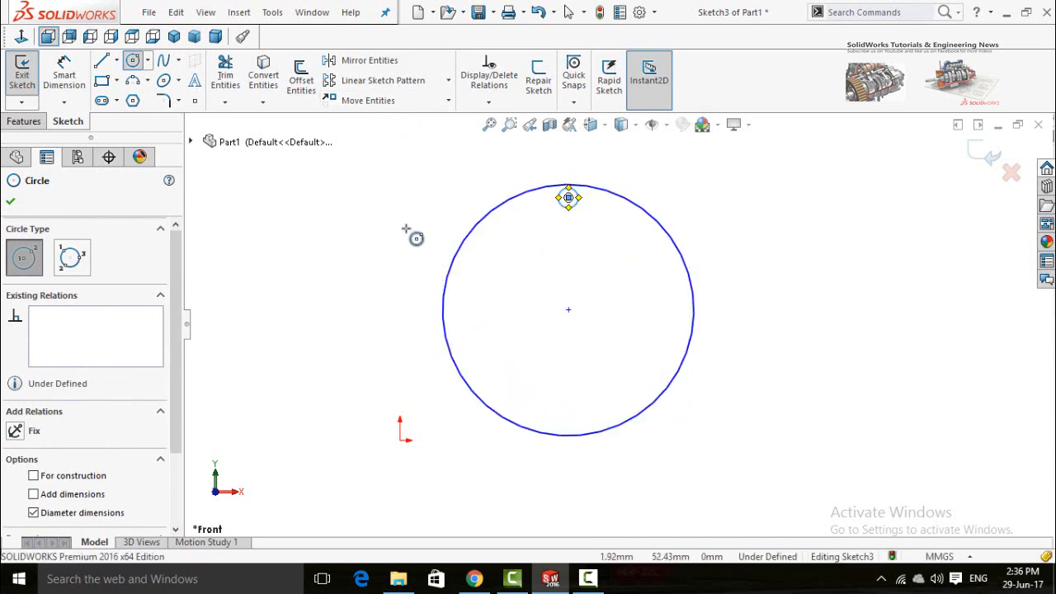
key(Escape)
Start a circular sketch pattern with the large circle as entity and move the pattern centre onto the large circle's centre.
click(448, 80)
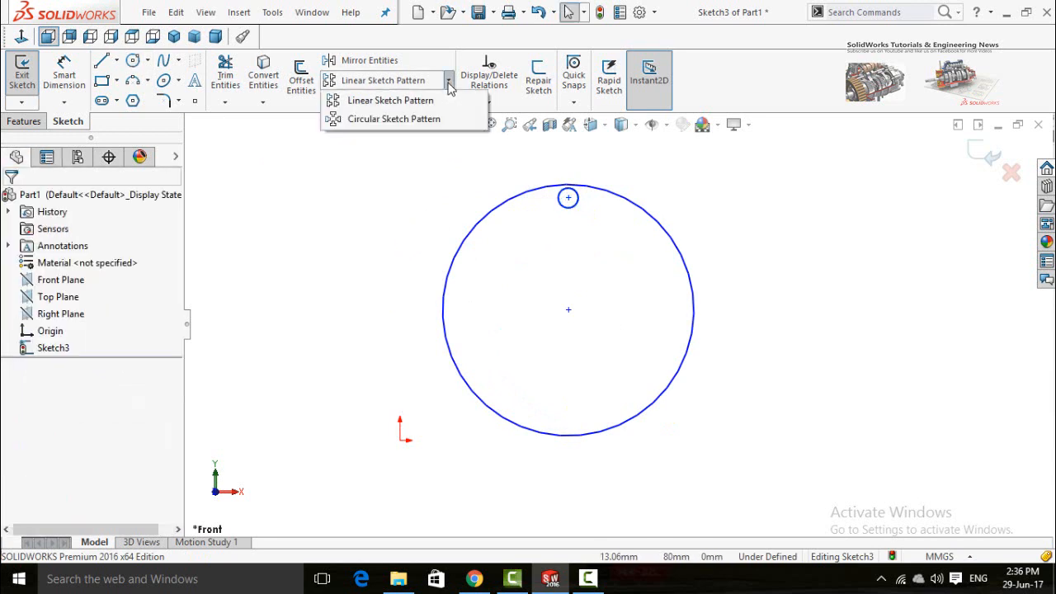
click(392, 121)
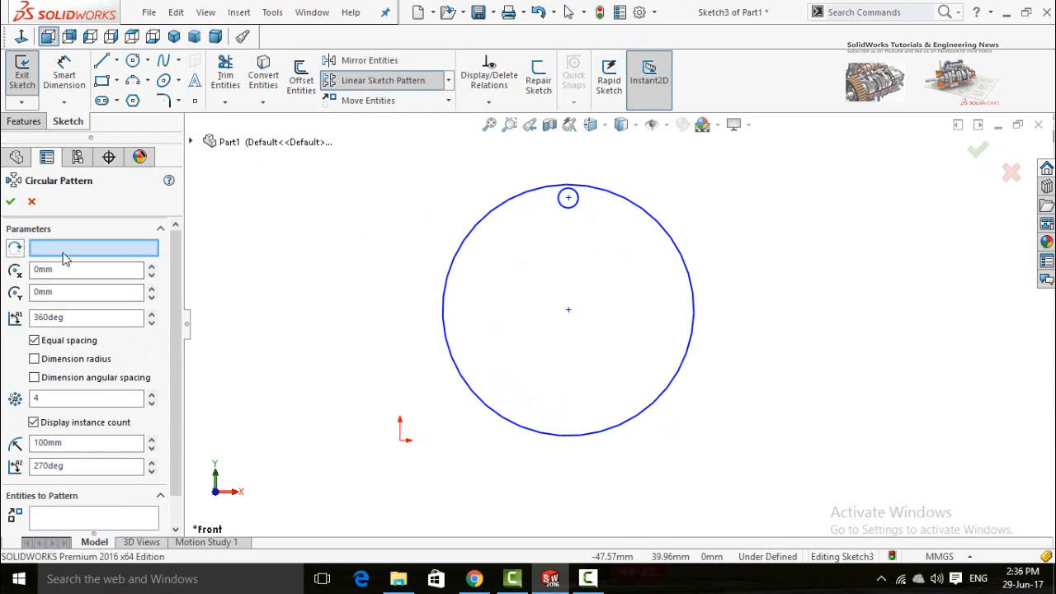
click(512, 423)
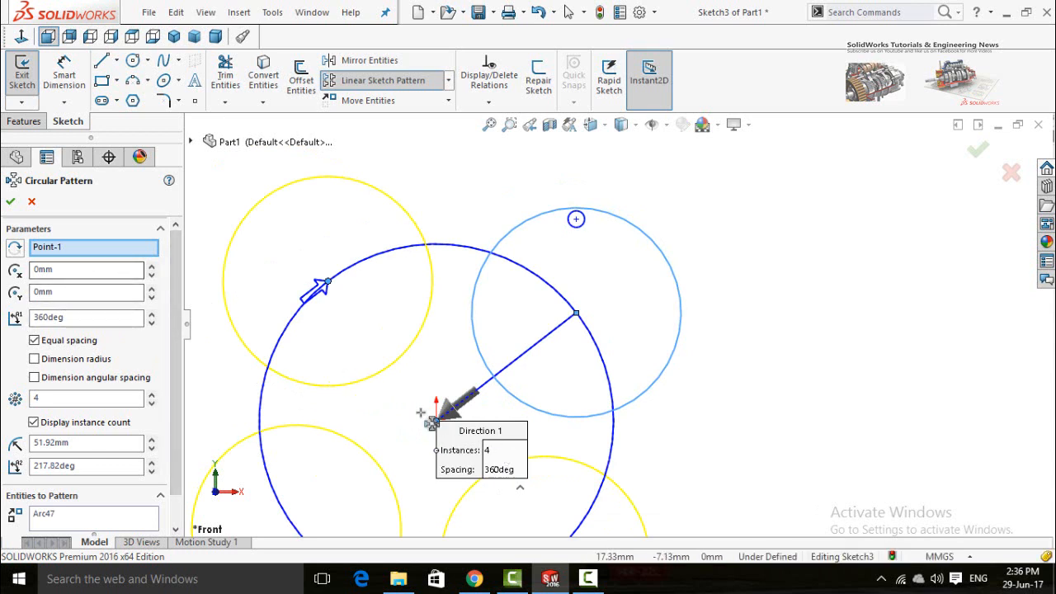
drag(468, 397, 576, 313)
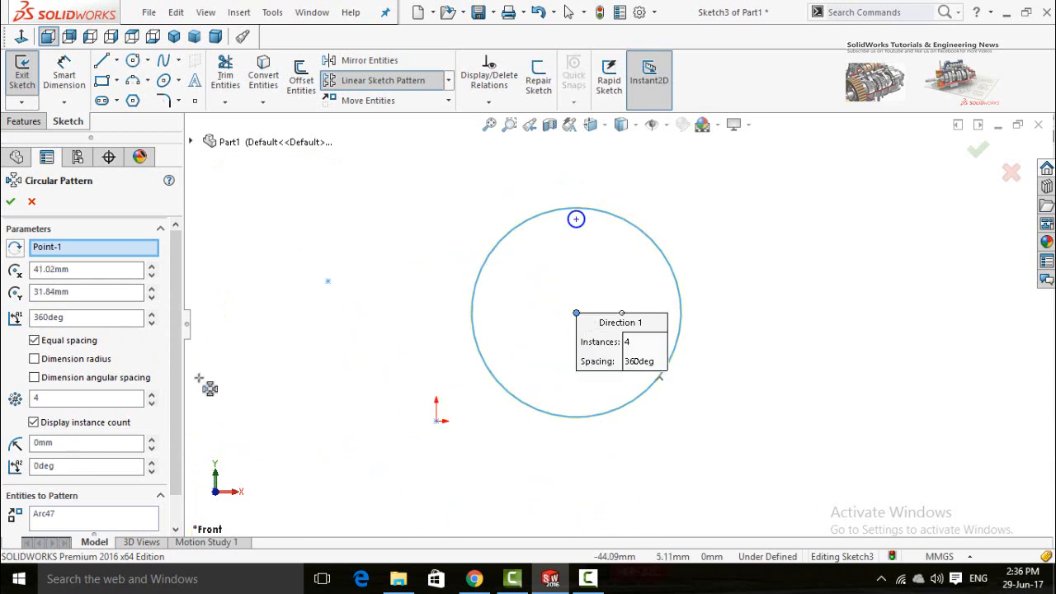
Replace the large circle with the small circle as the entity to pattern.
scroll(136, 490, down, 1)
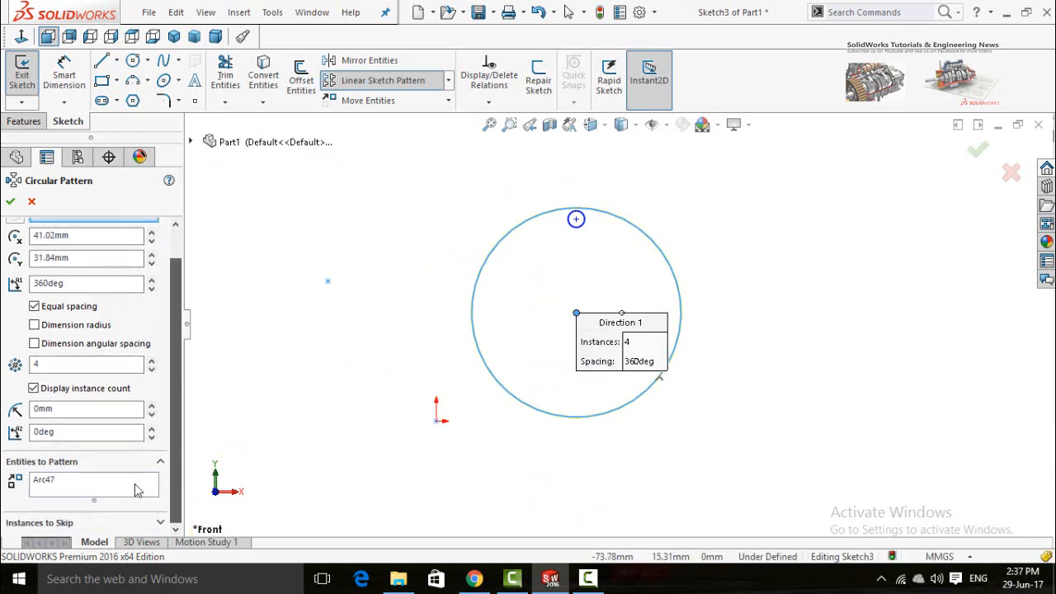
click(63, 488)
right_click(80, 487)
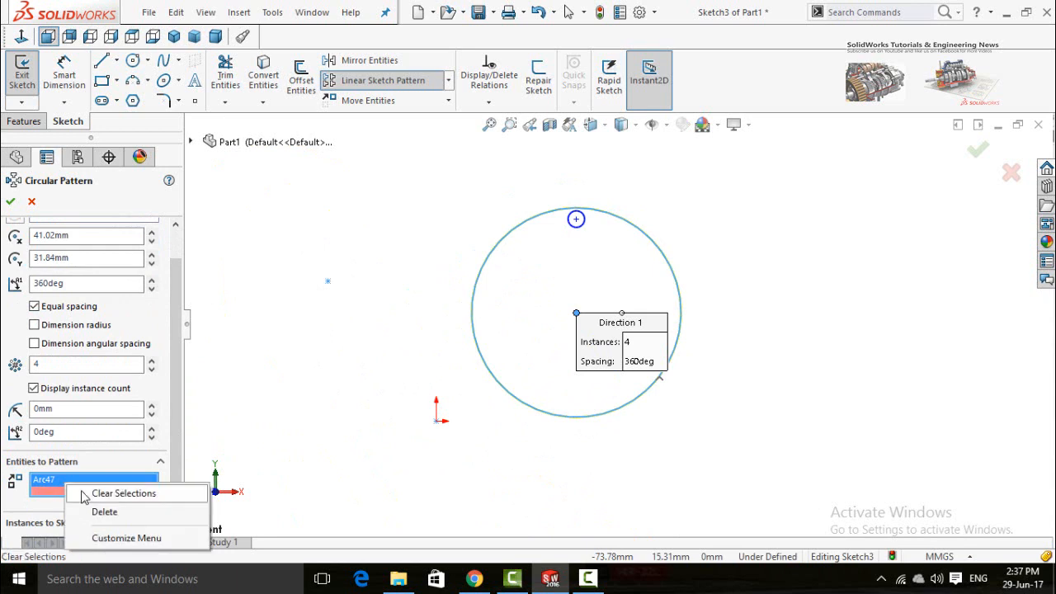
click(83, 494)
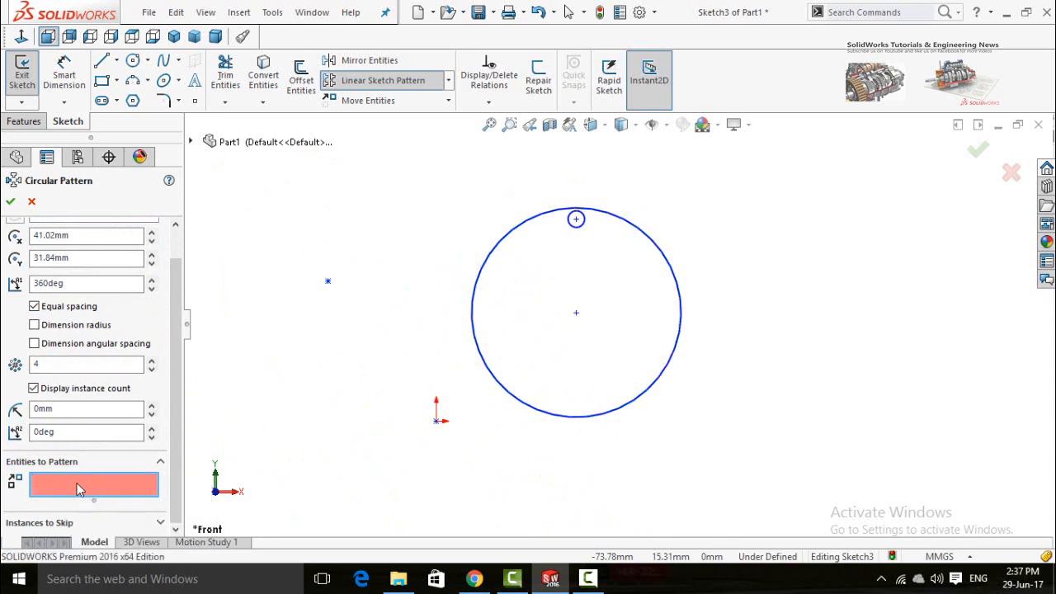
click(575, 223)
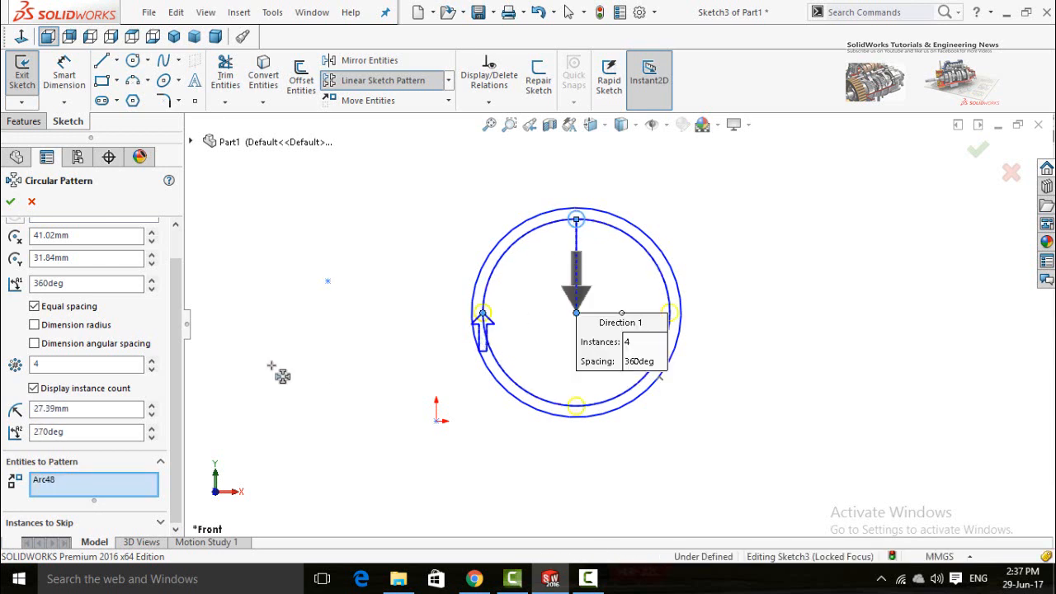
Set the circular pattern to 10 instances.
drag(178, 426, 183, 353)
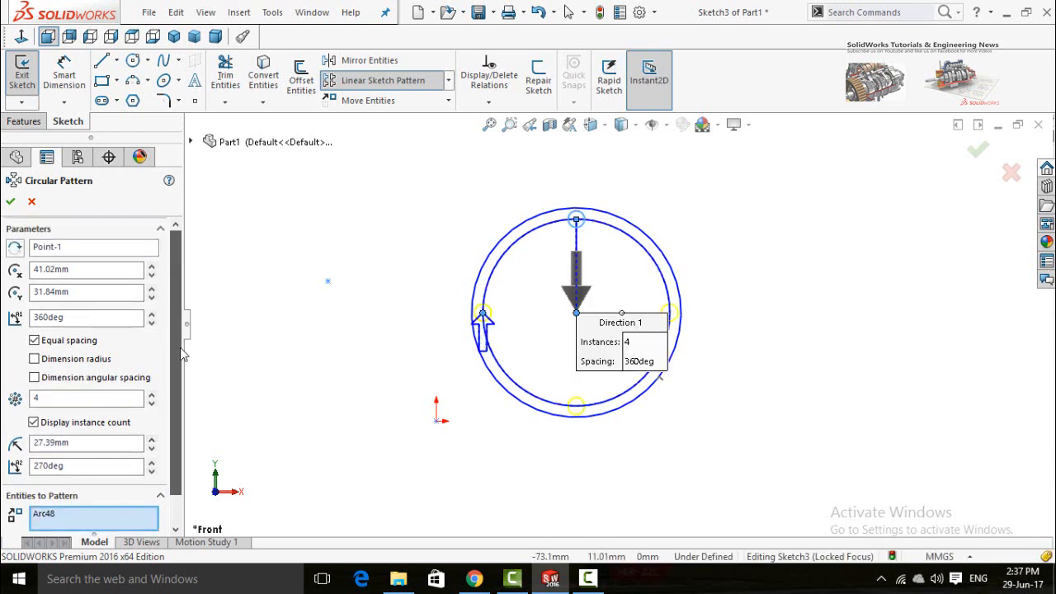
double_click(59, 398)
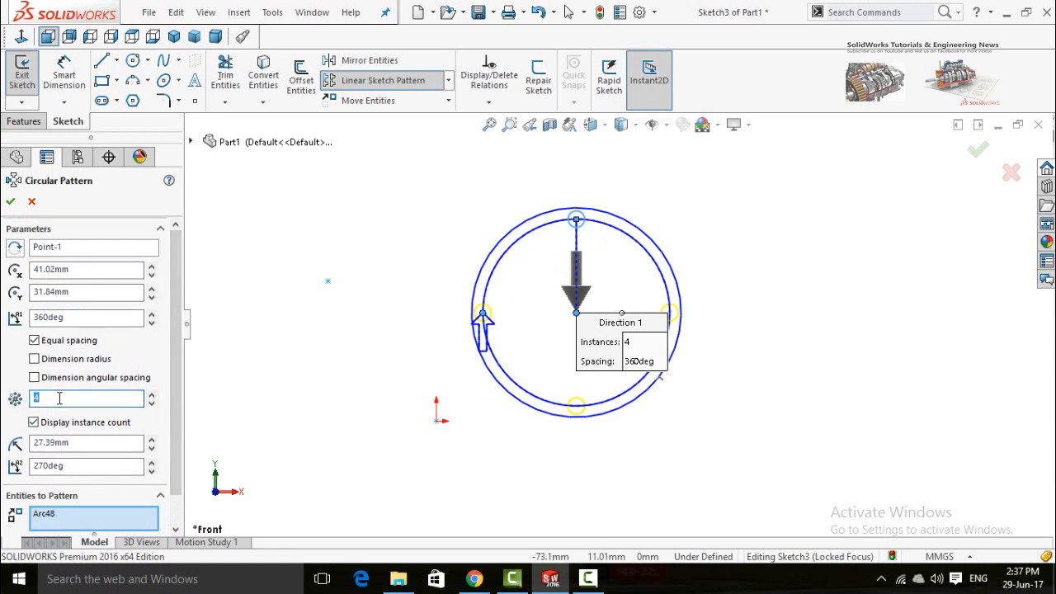
text(10)
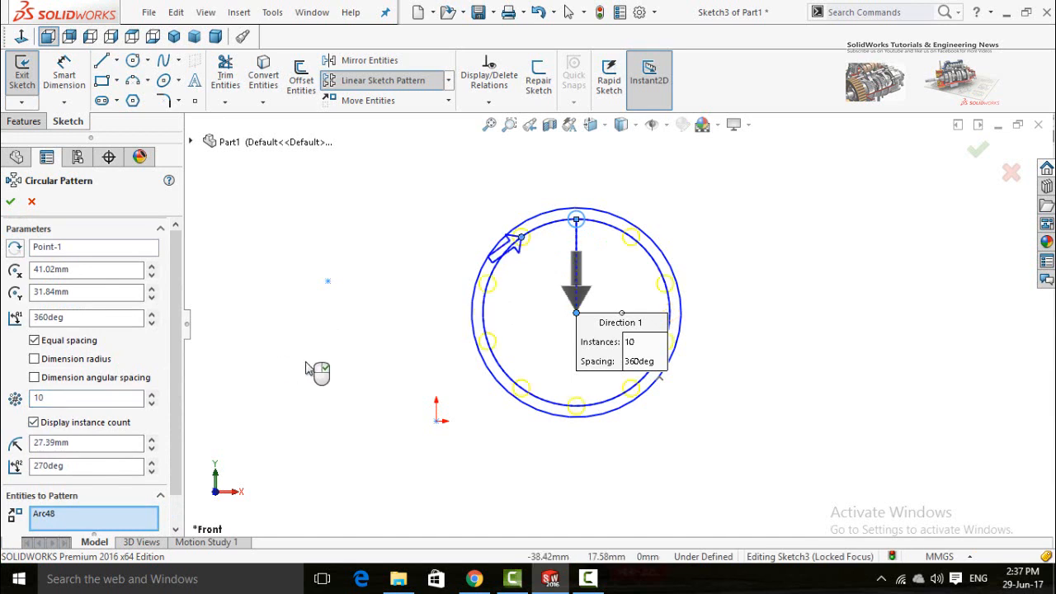
Skip three instances of the circular pattern: number 7 at the lower left, number 3 at the upper right, and the upper-left one opposite it.
scroll(181, 363, down, 2)
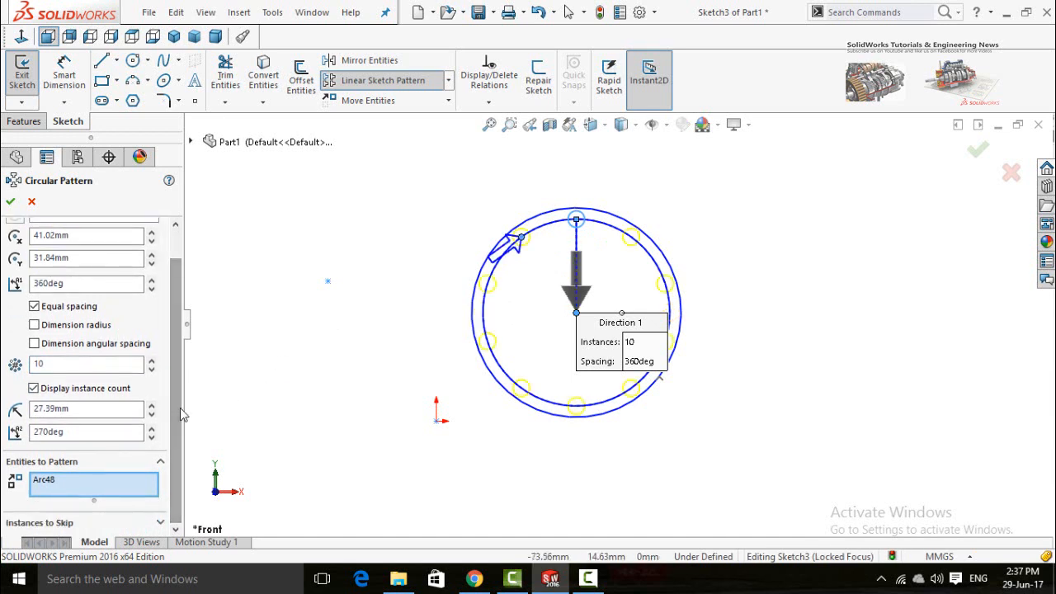
click(60, 523)
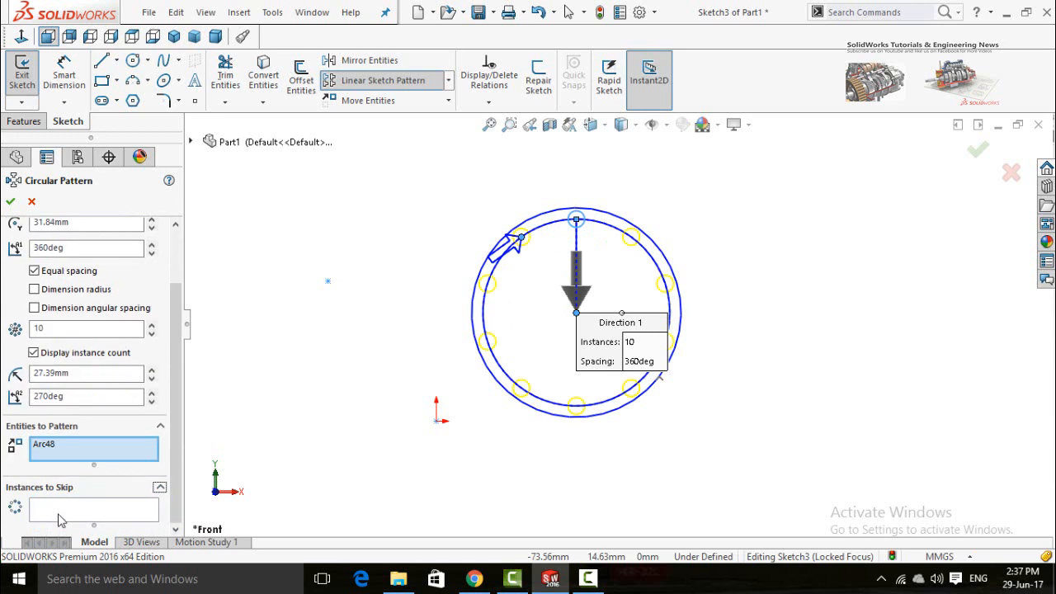
click(522, 387)
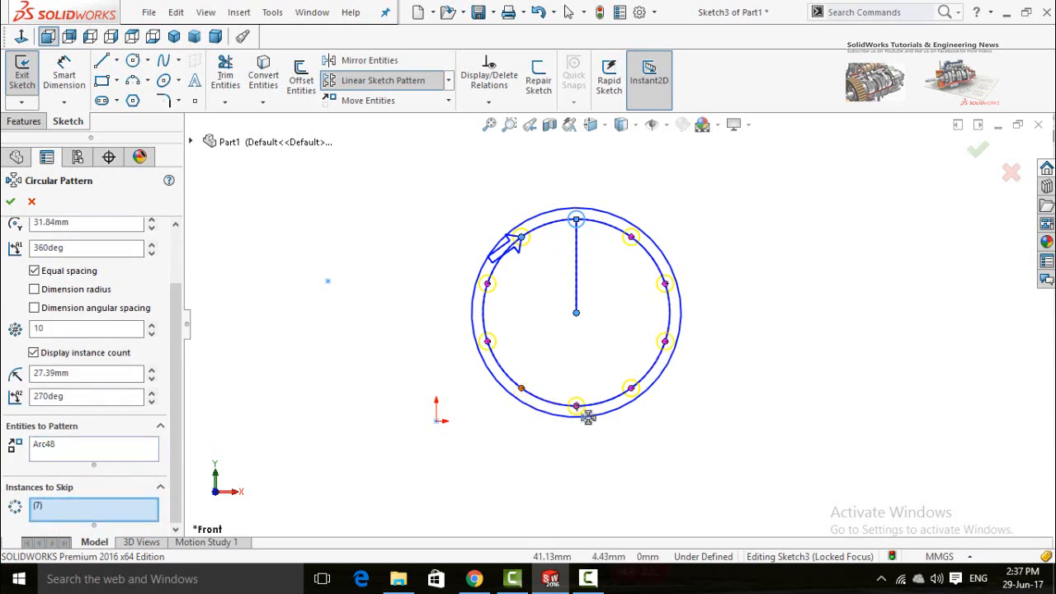
click(665, 284)
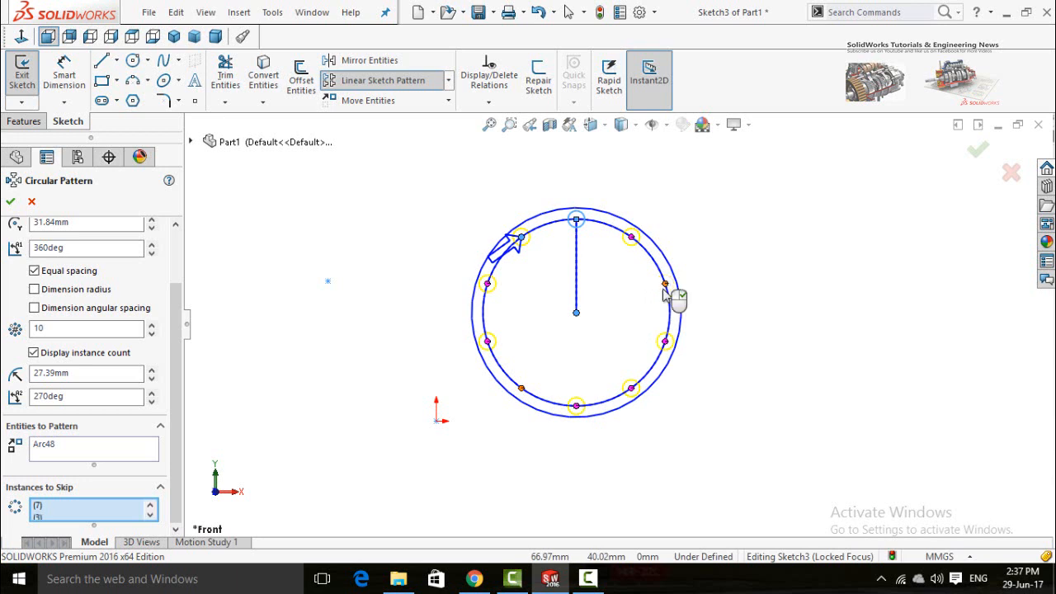
click(488, 284)
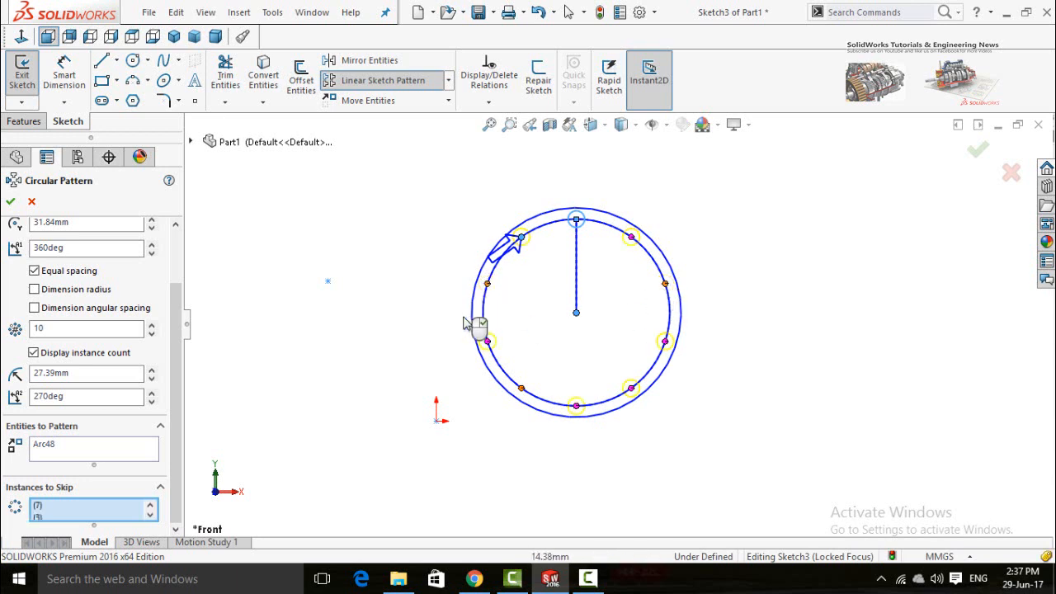
scroll(182, 415, up, 1)
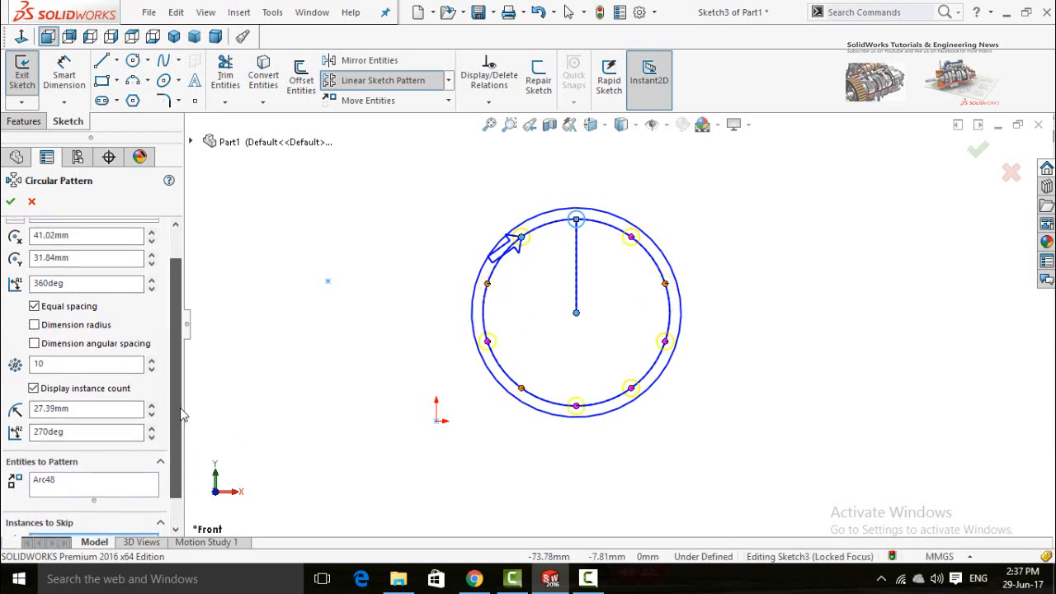
Accept the circular pattern of the small circle with its current settings.
scroll(182, 415, up, 1)
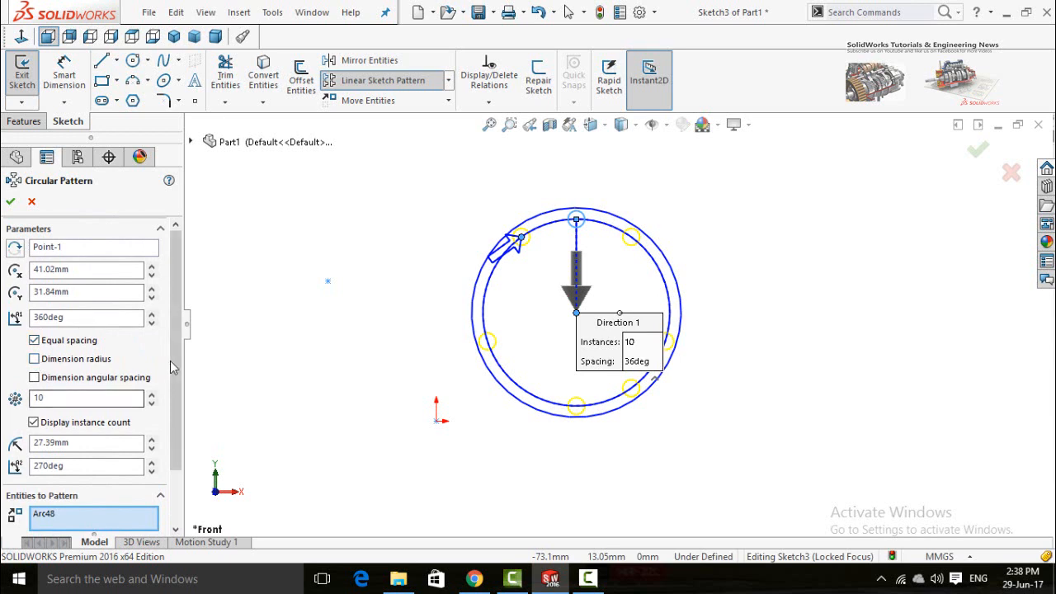
scroll(25, 338, down, 2)
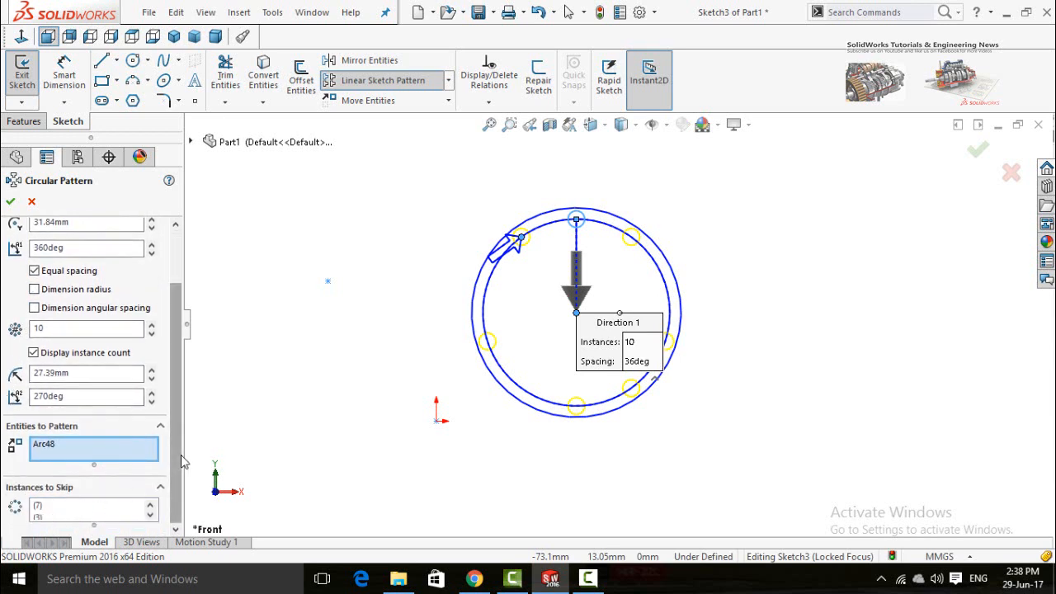
drag(180, 446, 182, 383)
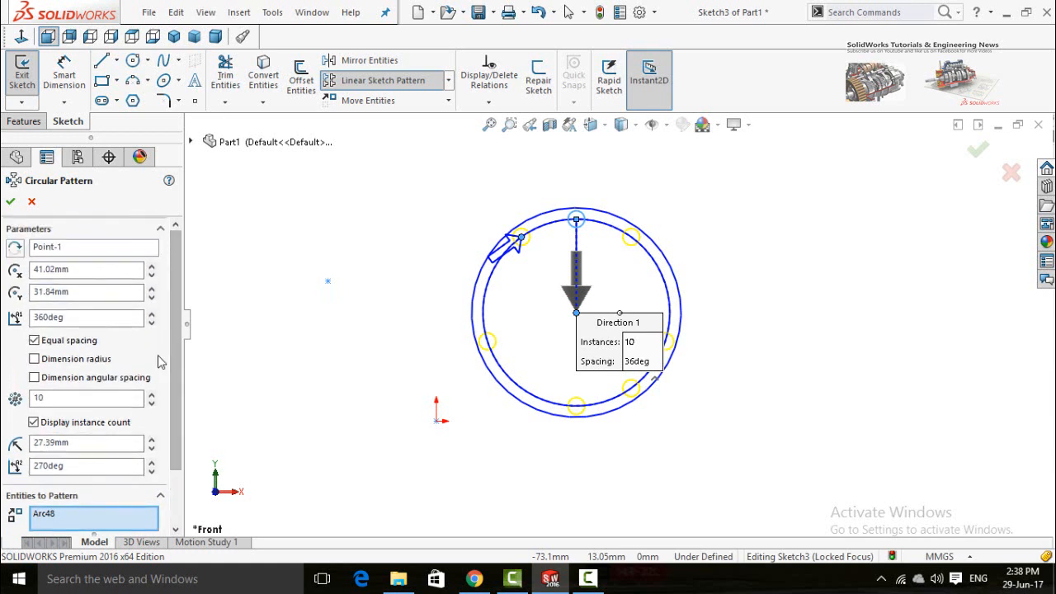
click(9, 205)
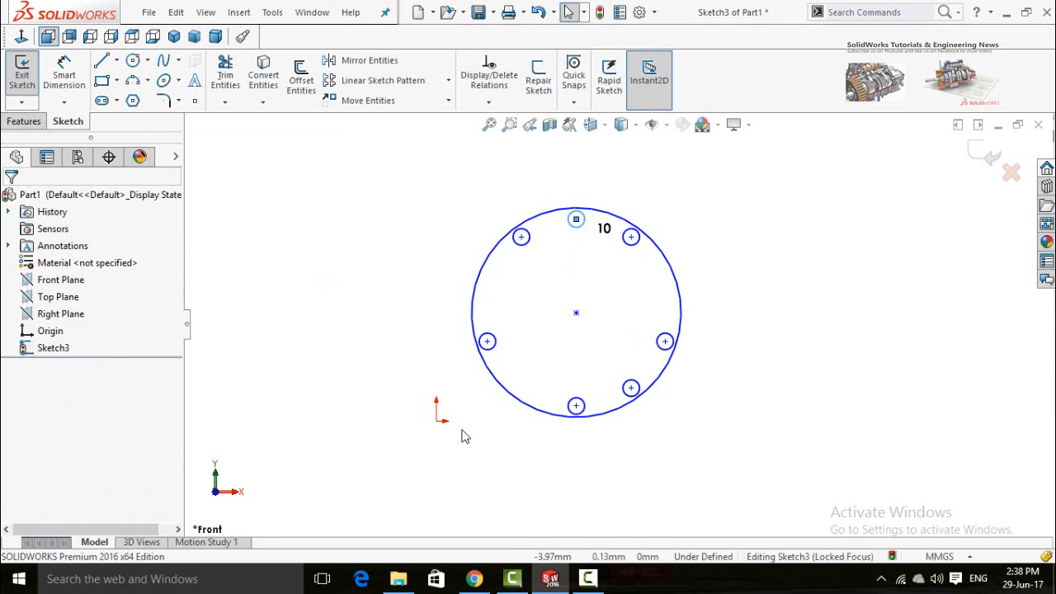
scroll(632, 250, down, 1)
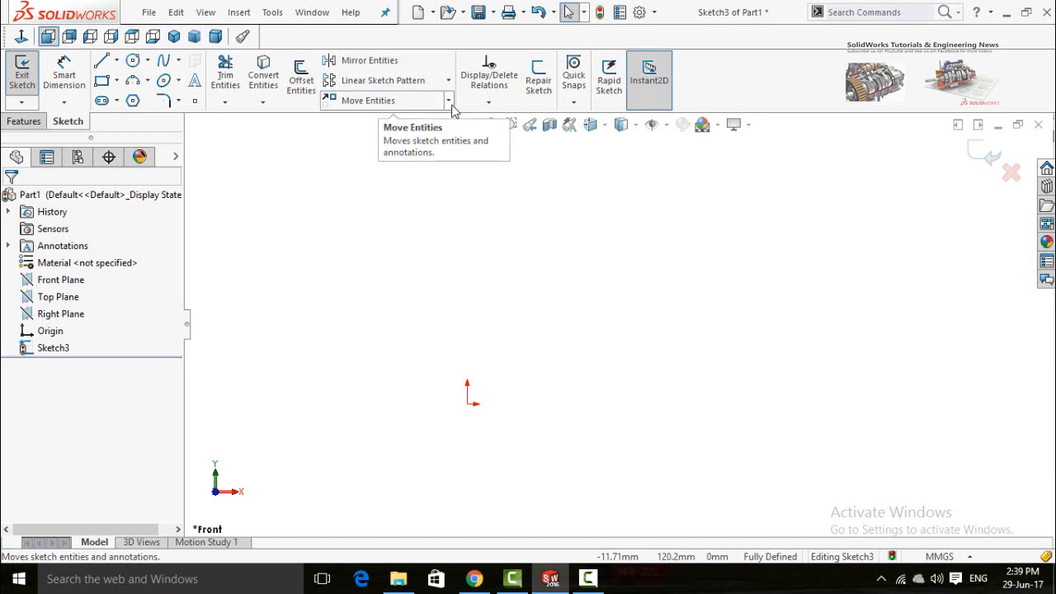
Sketch three separate circles: one about 40 mm in diameter at the upper left, a larger one at the upper right, and the largest below between them.
click(449, 101)
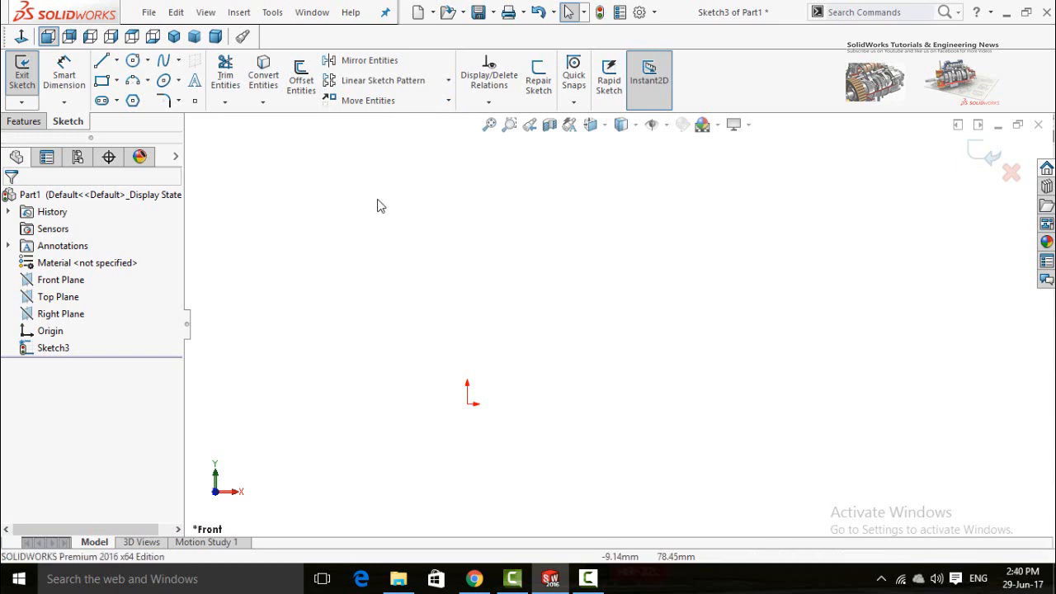
click(132, 60)
click(491, 263)
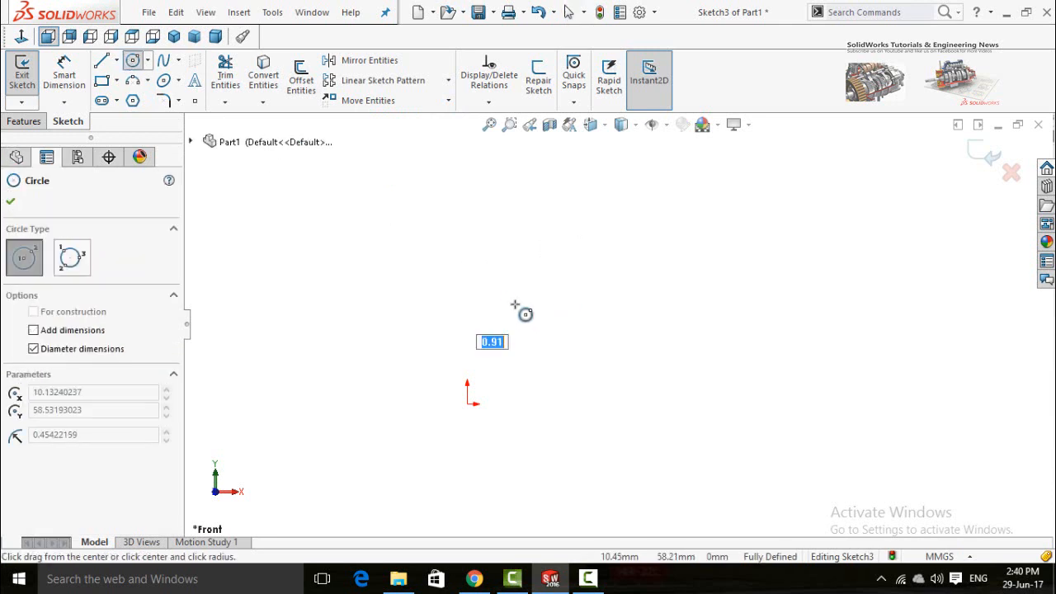
click(515, 305)
click(703, 275)
click(698, 343)
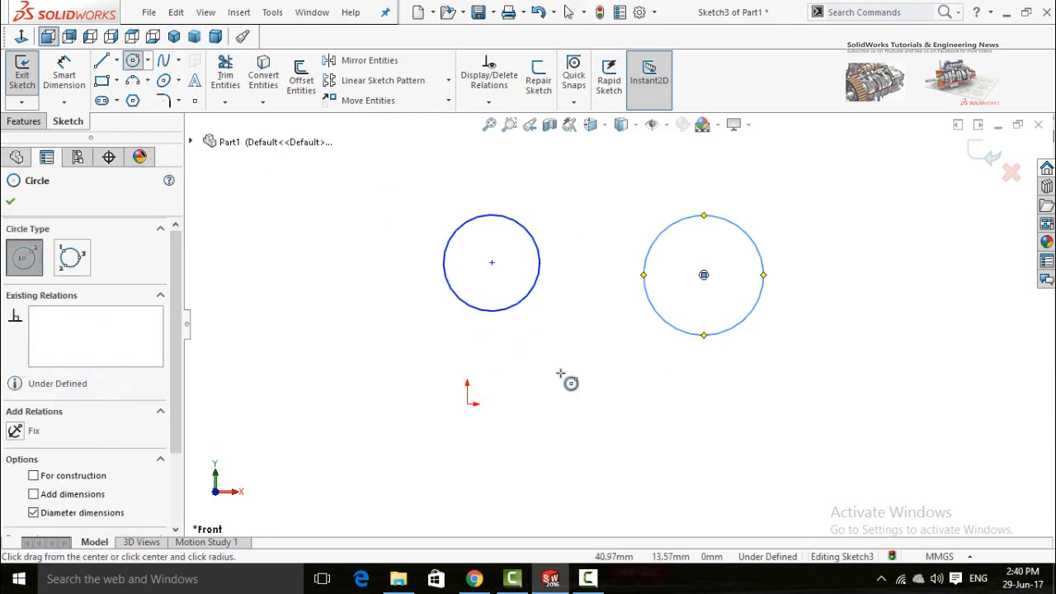
click(559, 372)
click(629, 403)
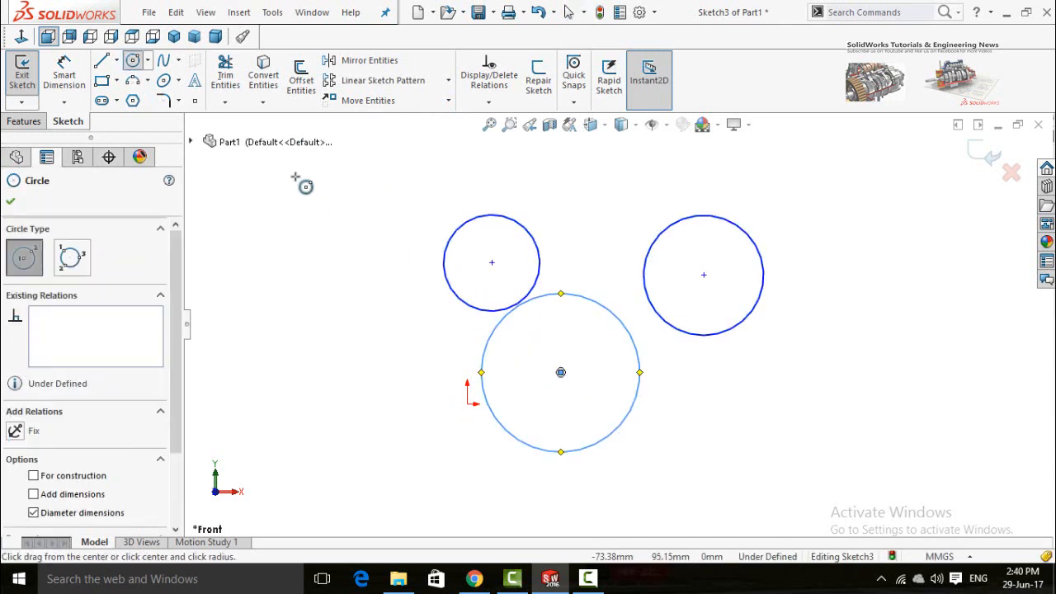
Start Move Entities and replace the largest circle with the smallest circle as the entity to move.
click(374, 103)
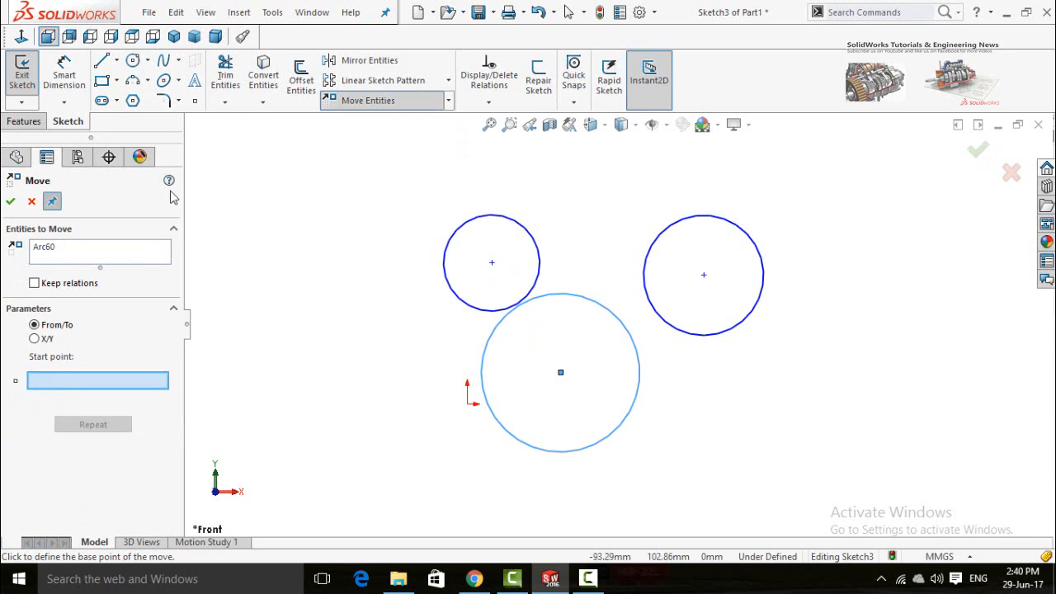
click(94, 256)
right_click(155, 253)
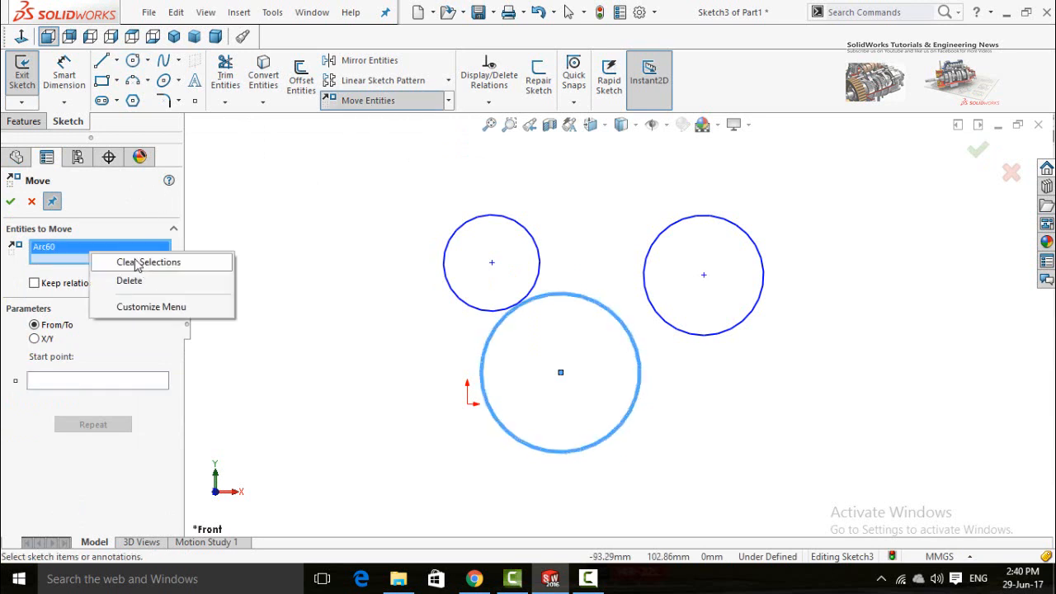
click(191, 261)
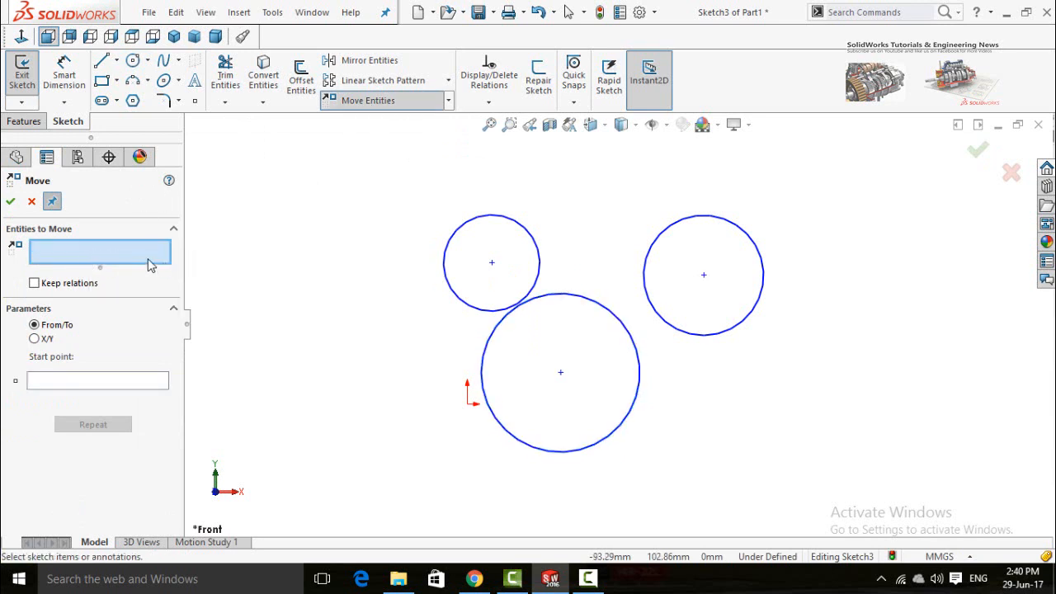
click(467, 303)
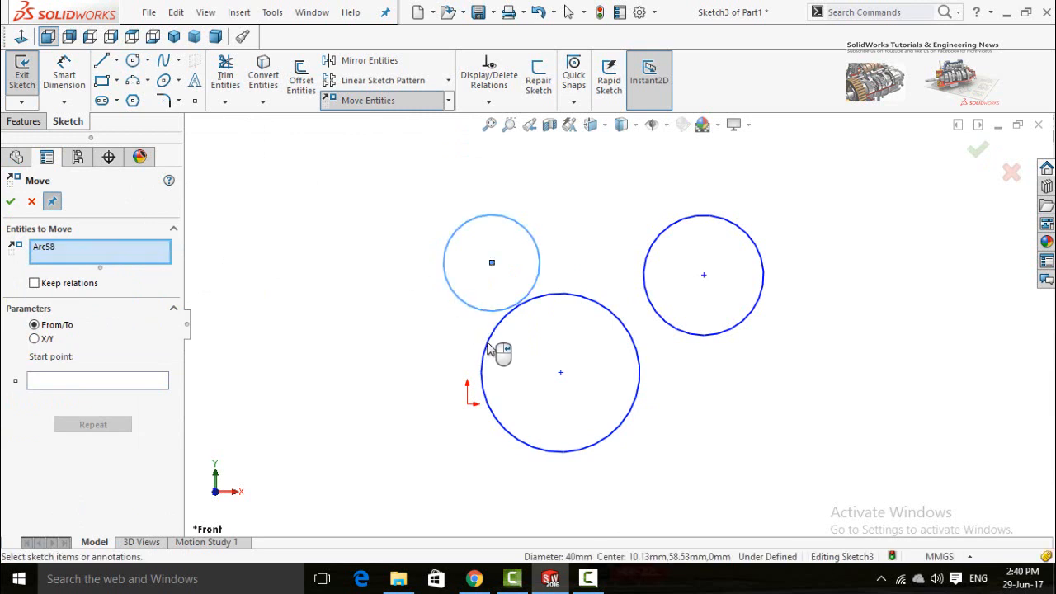
Move the smallest circle with the From/To option from its own centre onto the largest circle's centre.
click(34, 338)
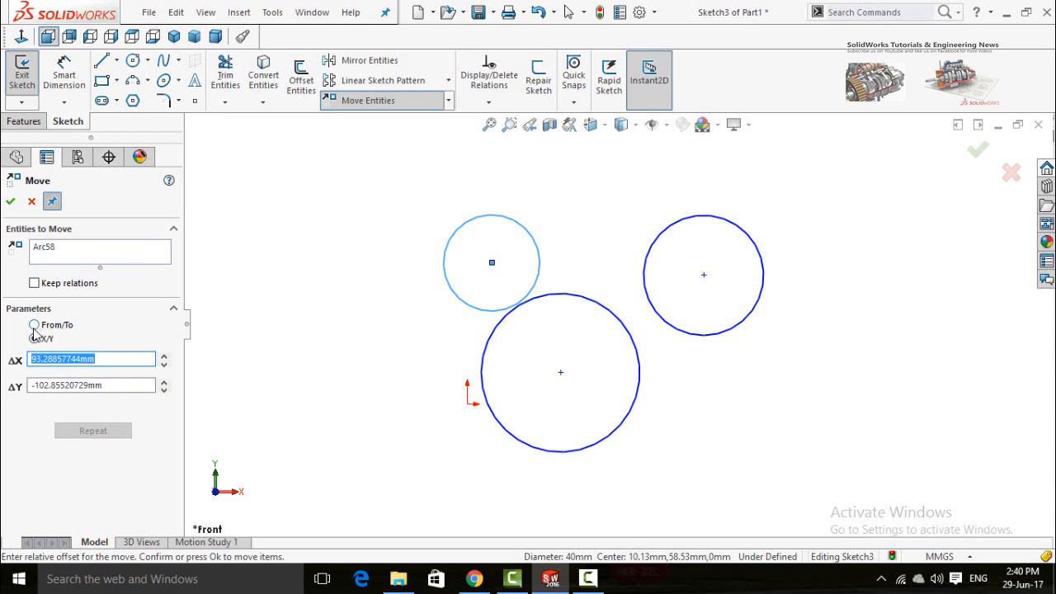
click(34, 326)
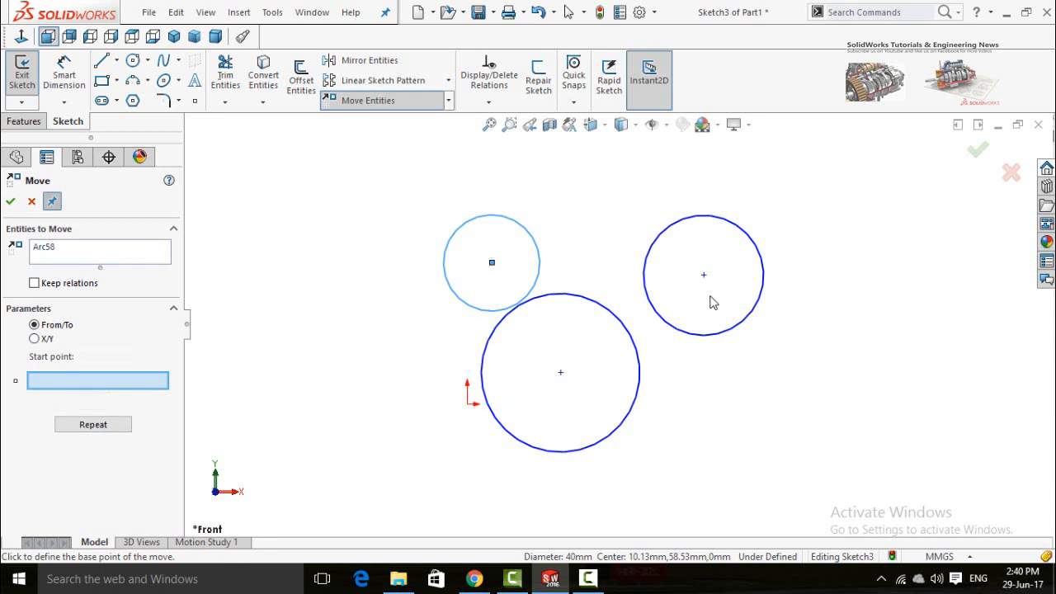
click(492, 264)
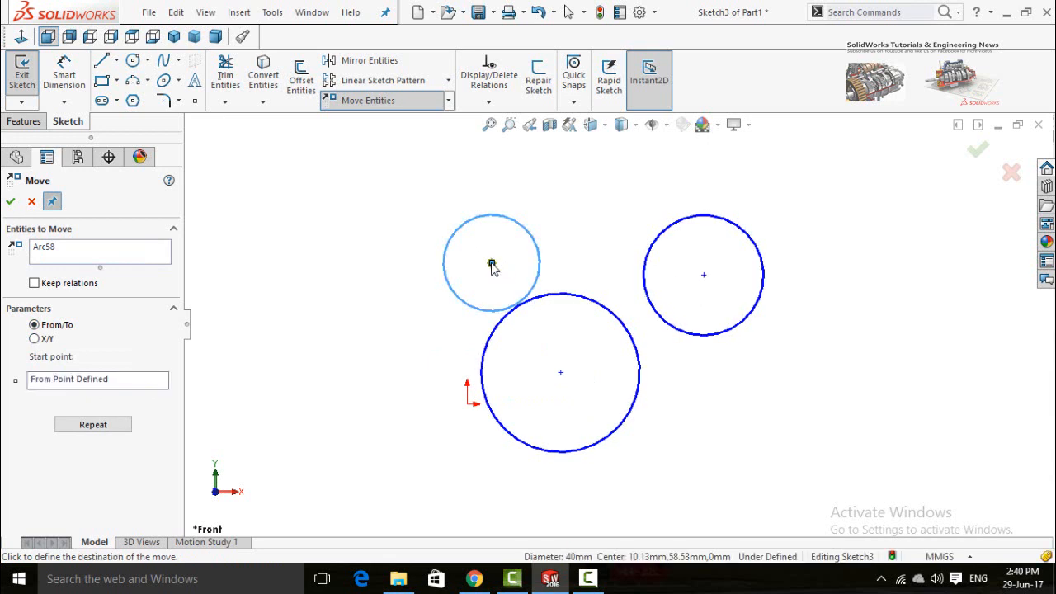
click(560, 375)
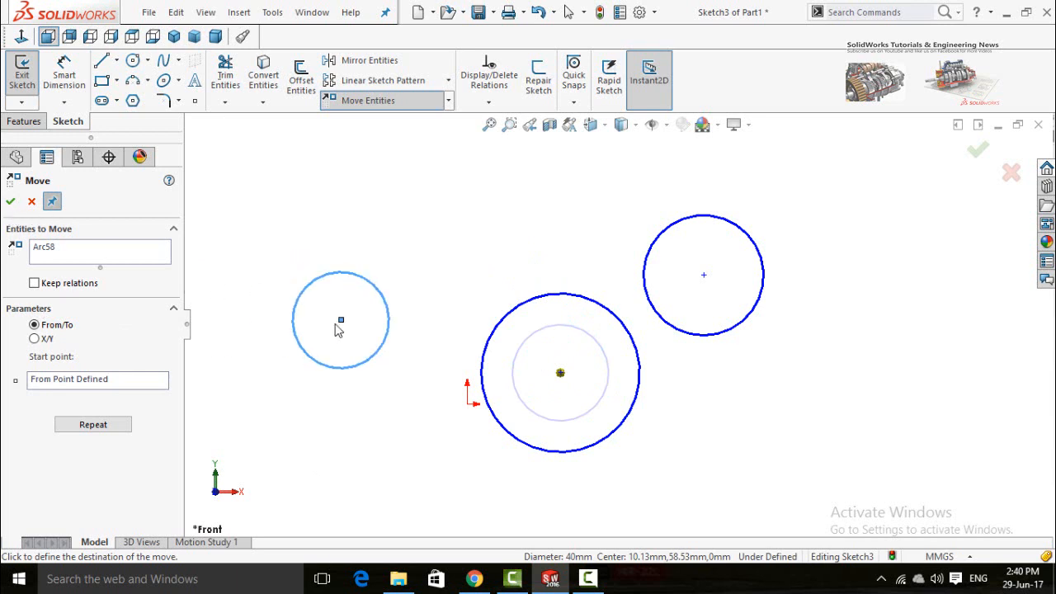
click(11, 202)
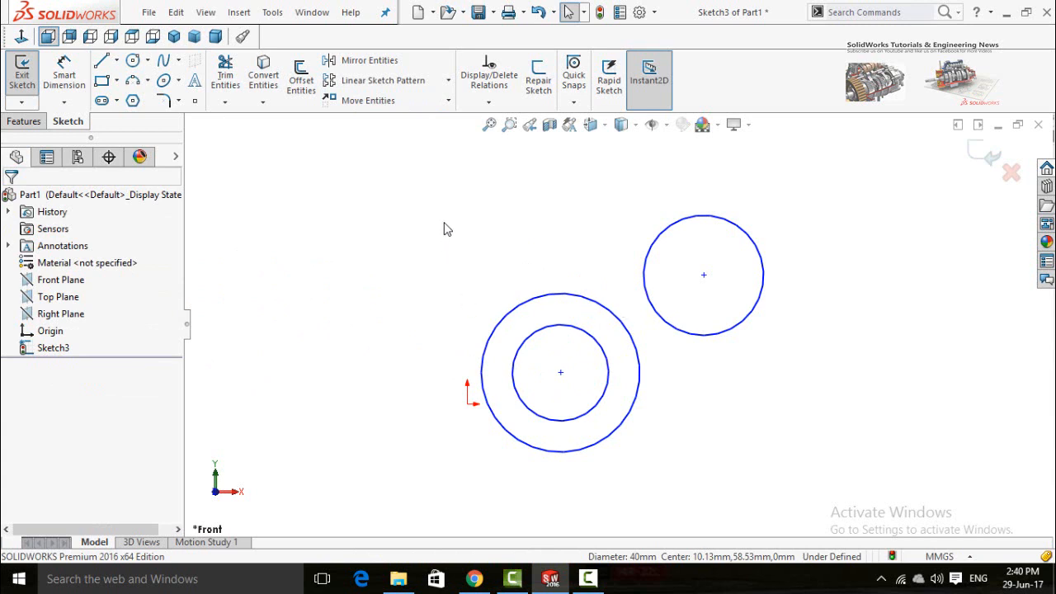
Copy the inner circle from its centre onto the centre of the upper-right circle.
click(448, 100)
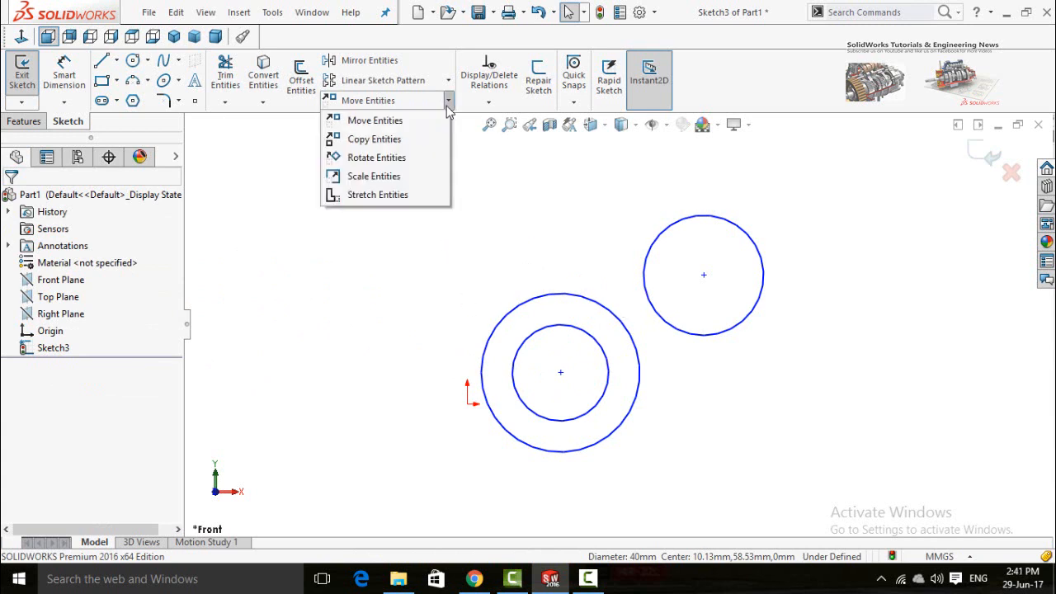
click(374, 140)
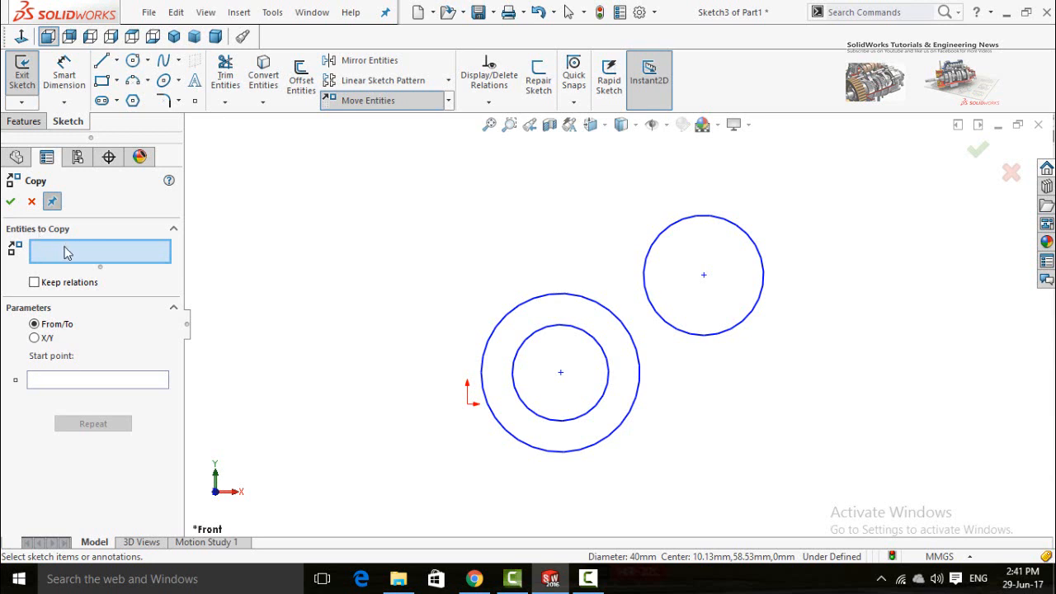
click(535, 422)
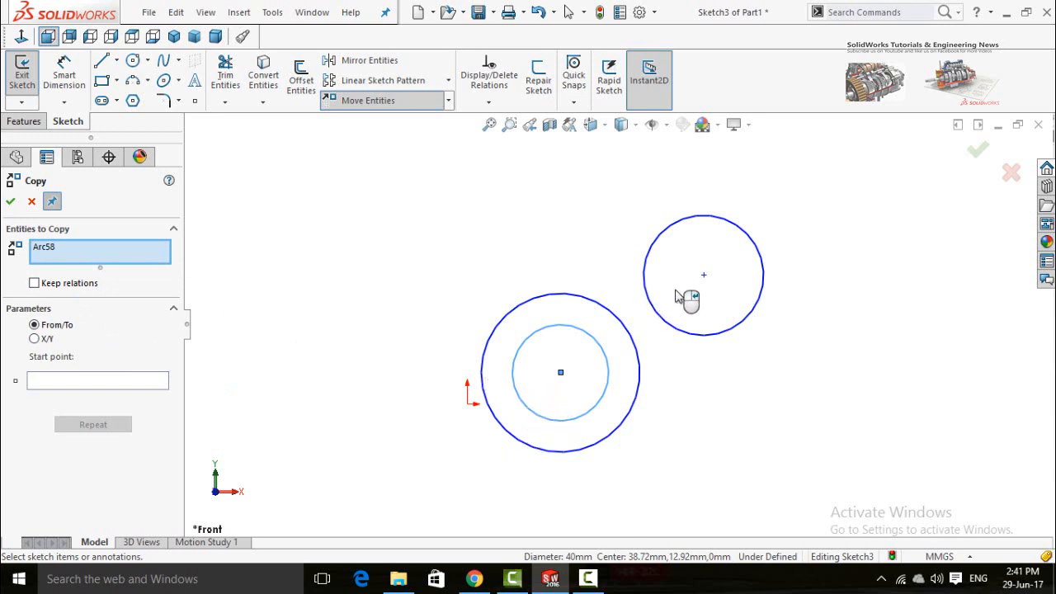
click(64, 385)
click(560, 372)
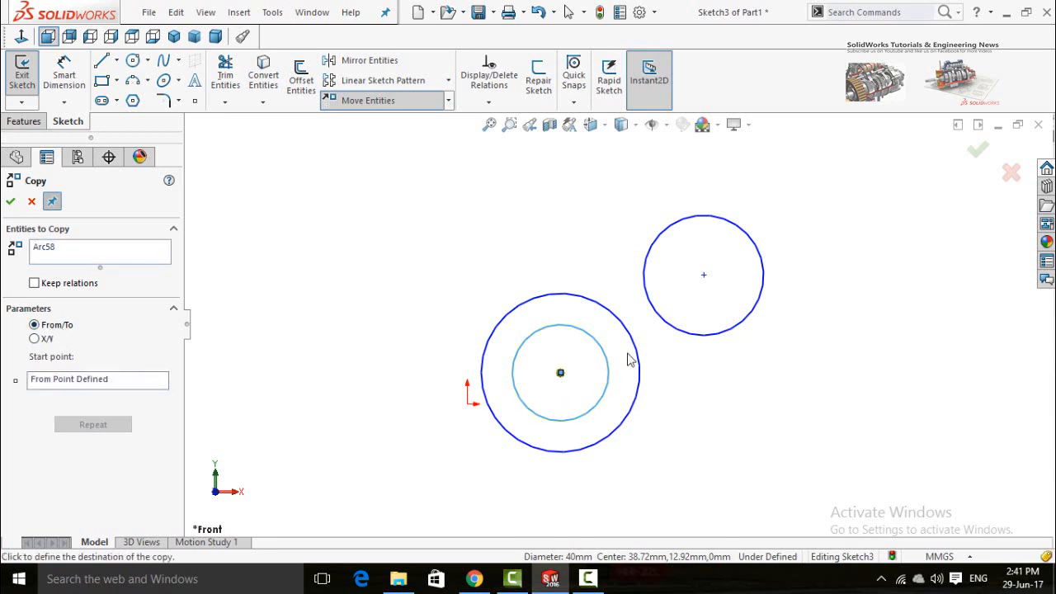
click(704, 279)
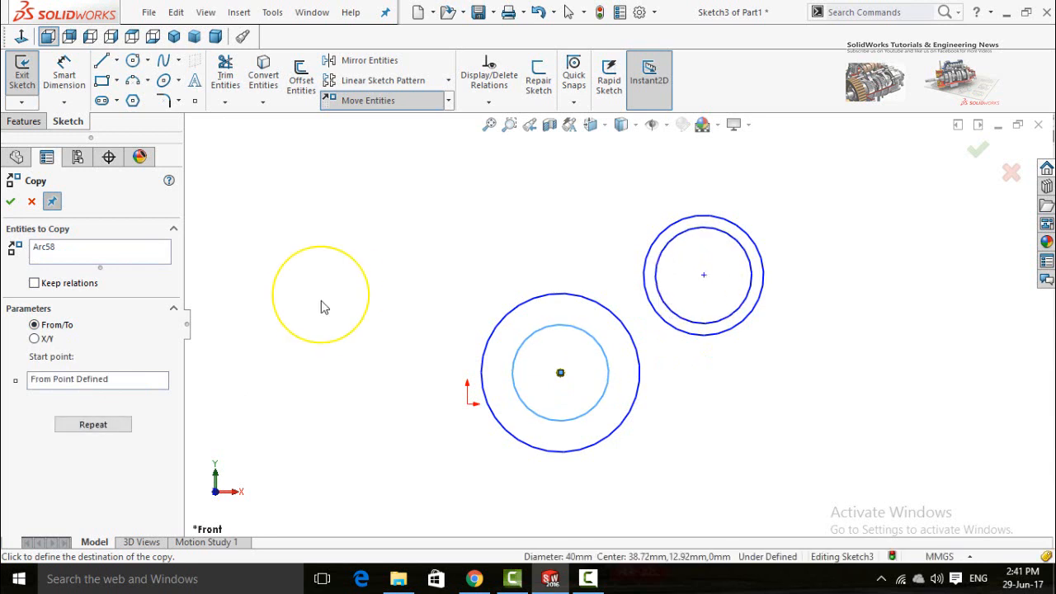
click(11, 201)
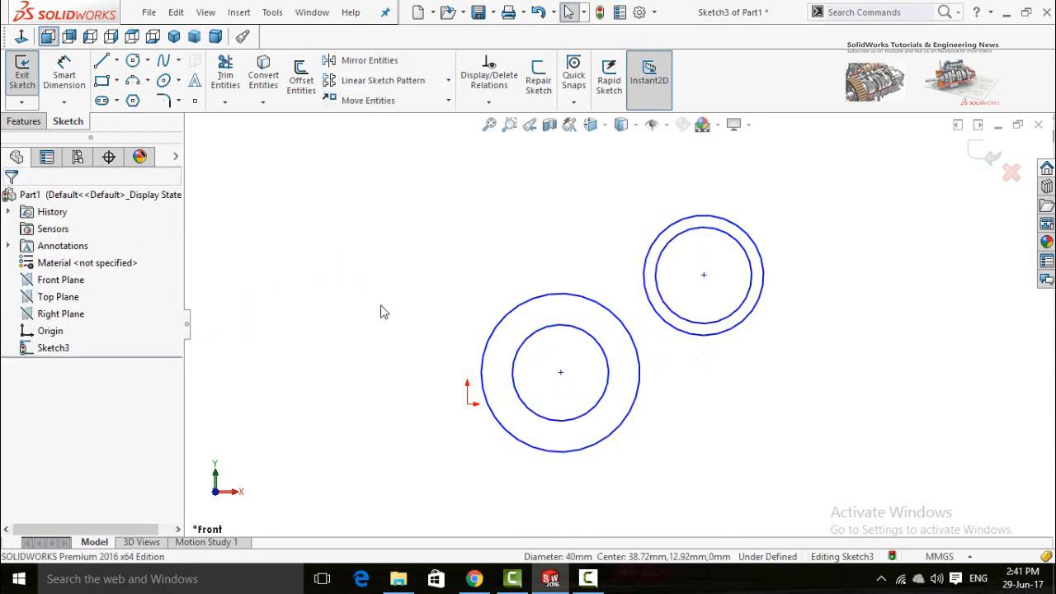
Start Rotate Entities with all four circles selected and the sketch origin as the centre of rotation.
click(449, 100)
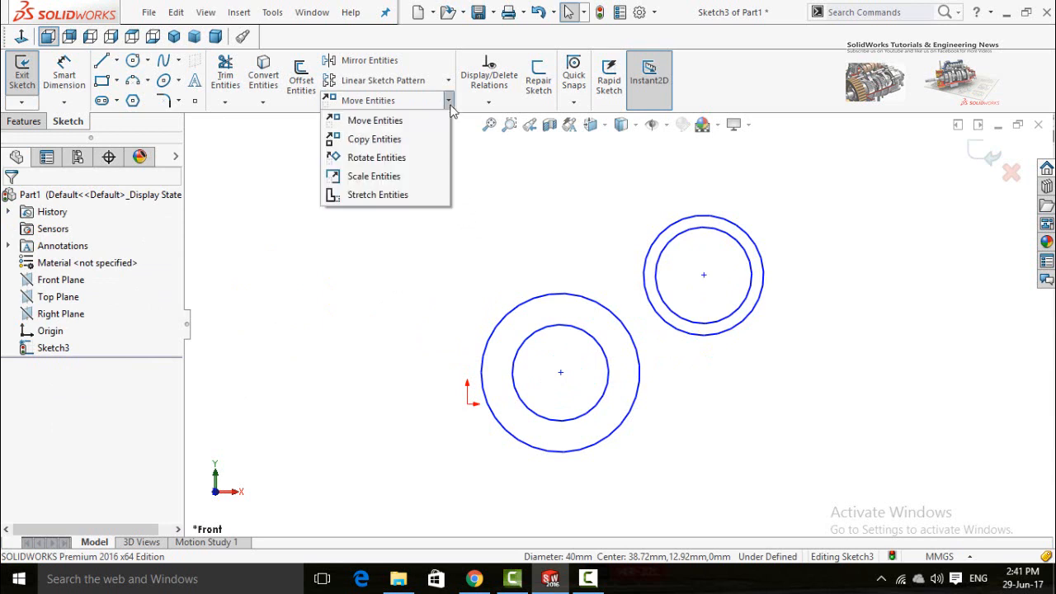
click(378, 157)
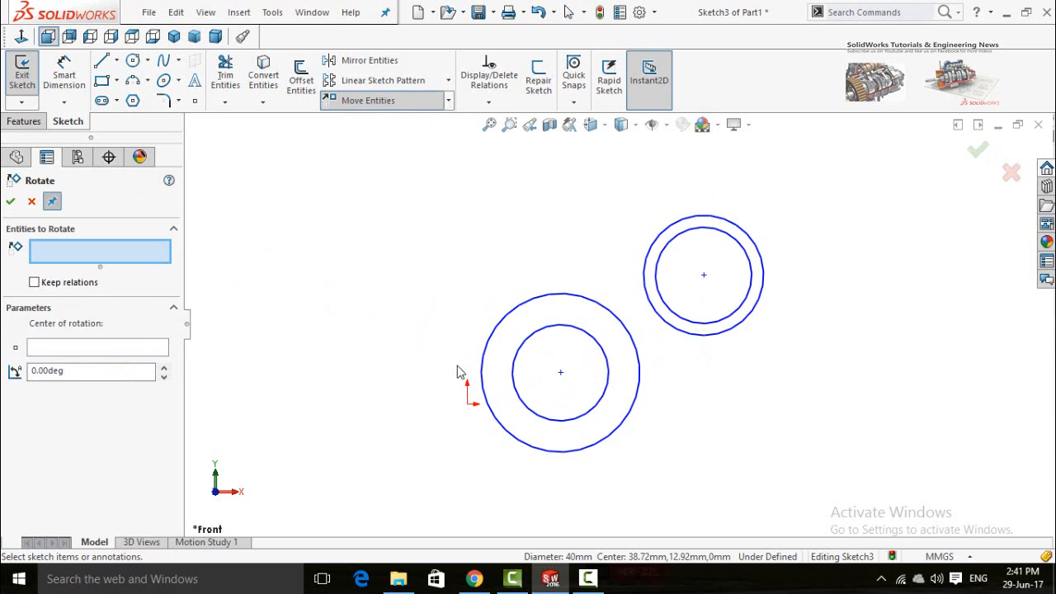
scroll(697, 386, up, 1)
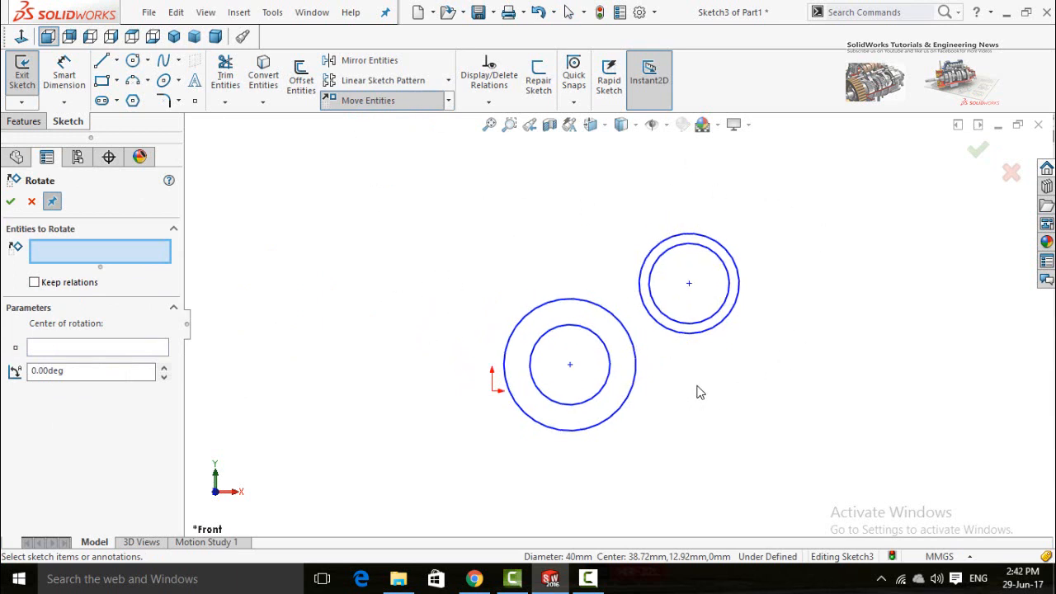
scroll(697, 392, down, 1)
scroll(672, 305, up, 2)
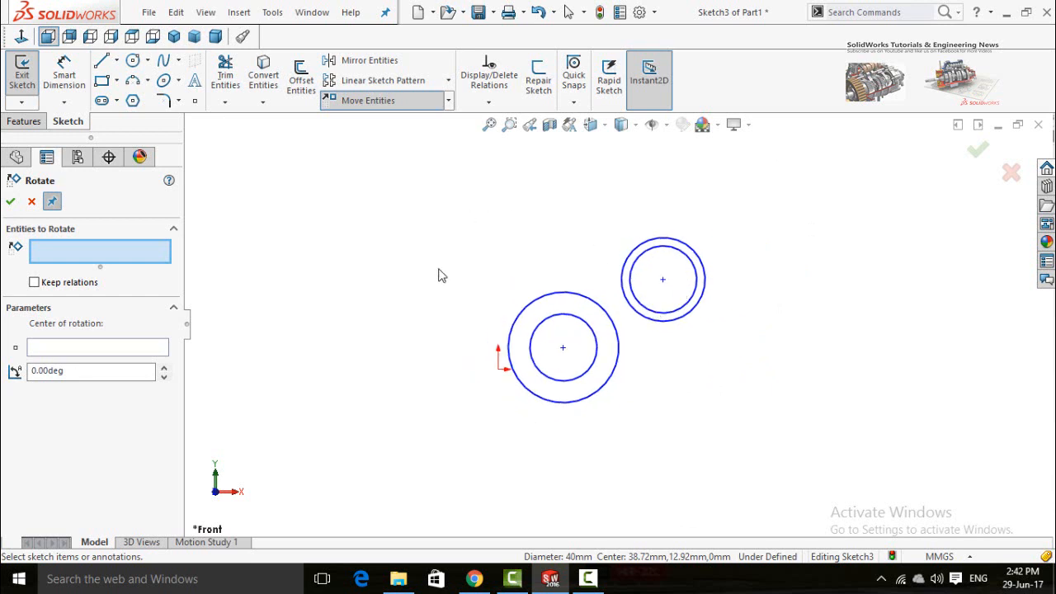
drag(743, 218, 501, 419)
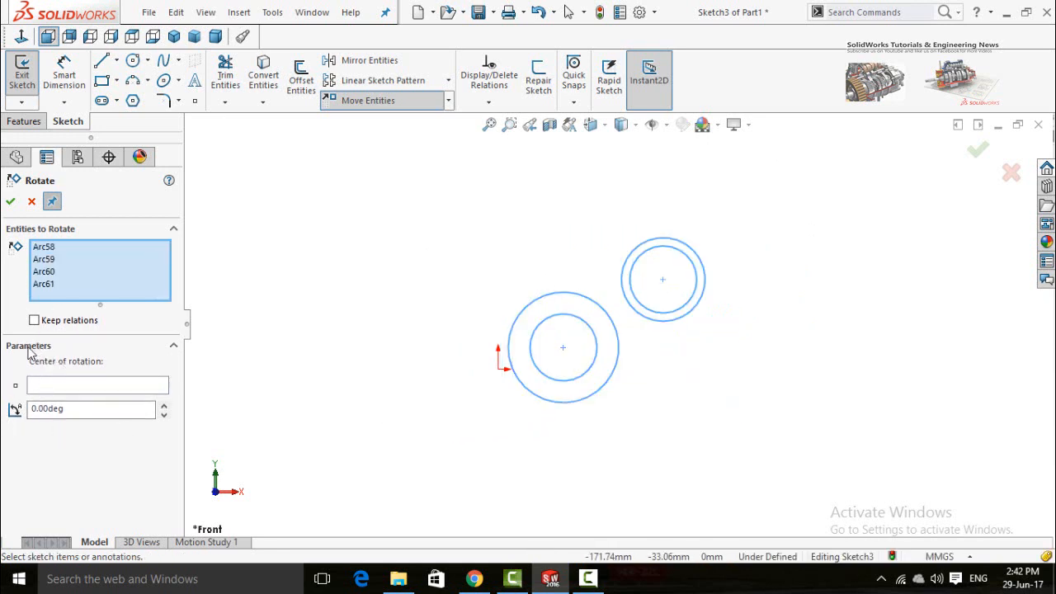
click(54, 386)
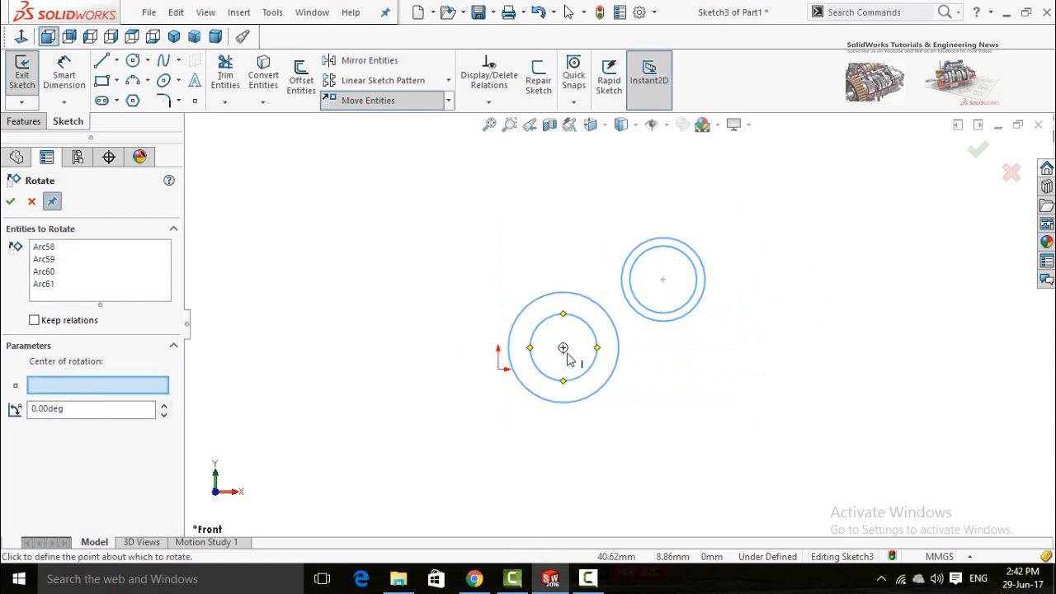
click(498, 370)
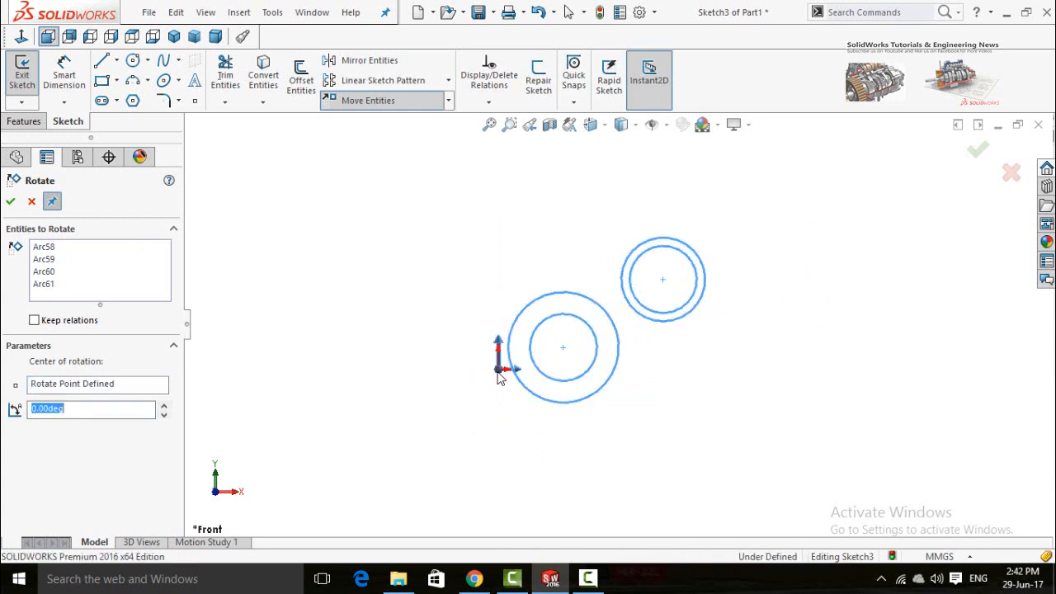
Set the rotation angle of the four circles to 48 degrees.
click(164, 406)
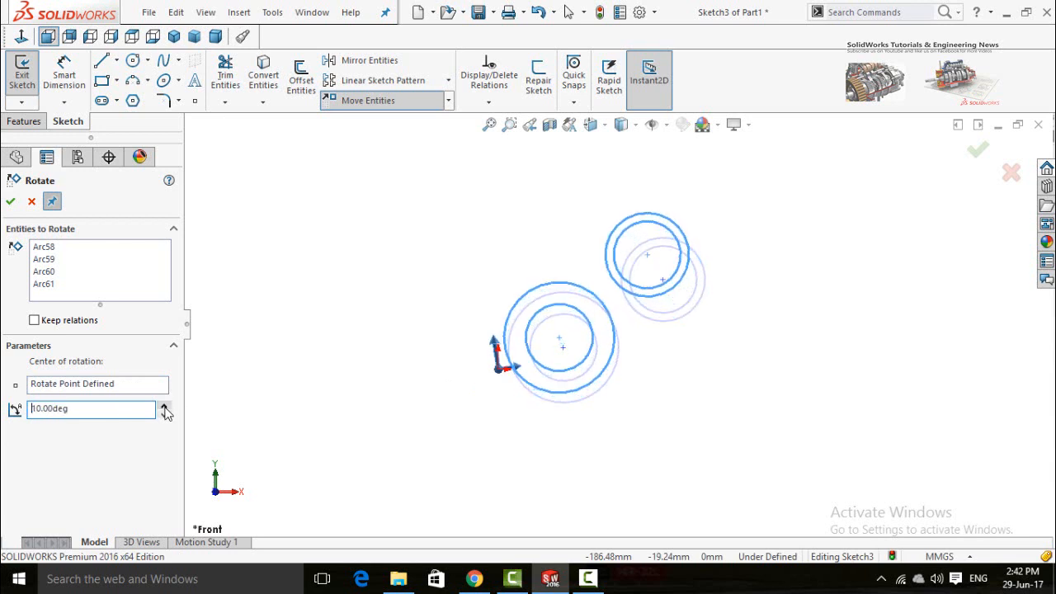
click(164, 407)
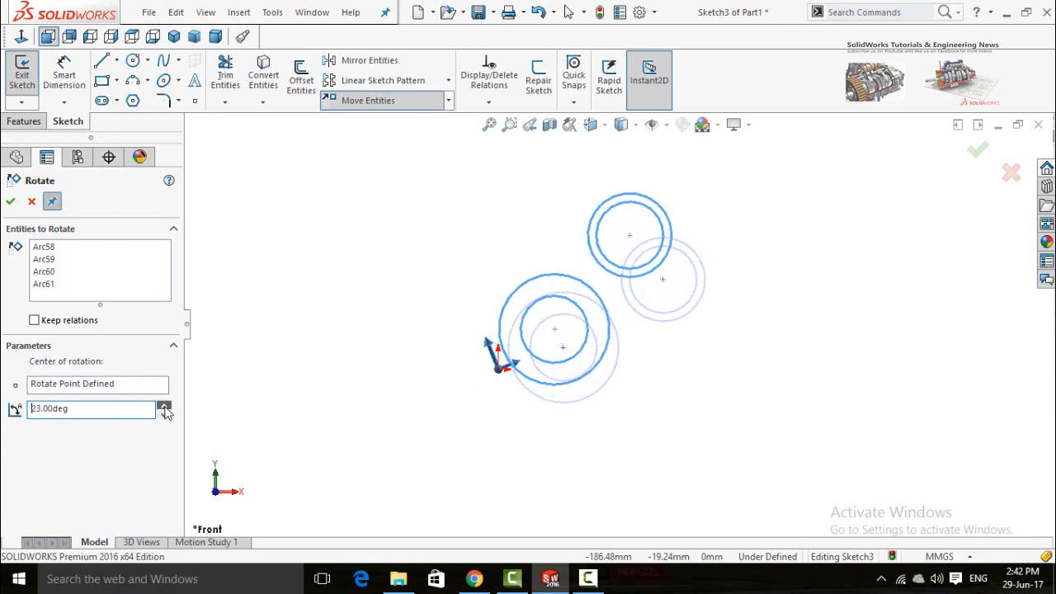
click(165, 410)
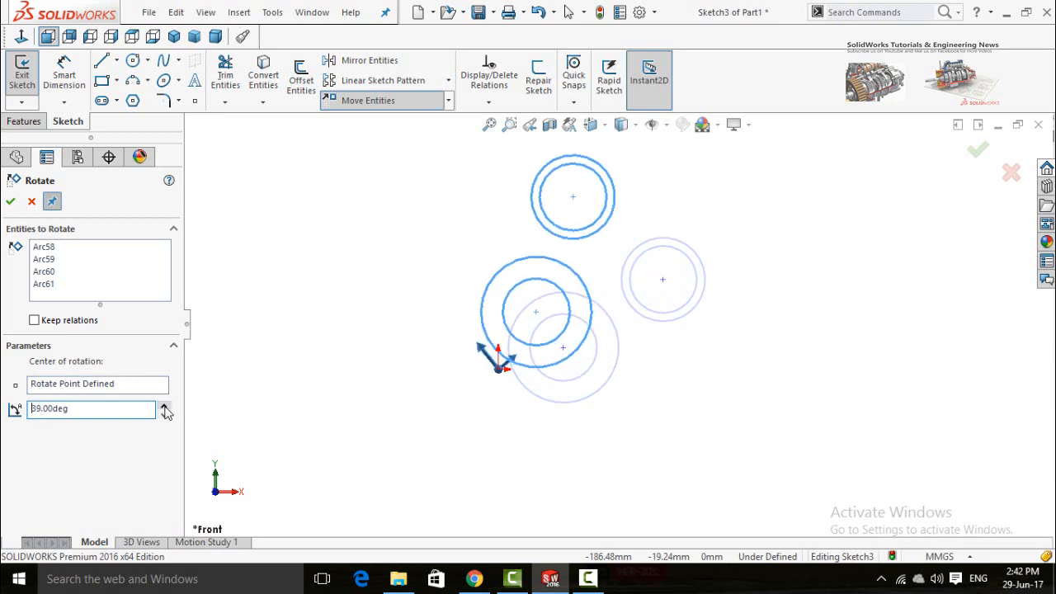
click(164, 410)
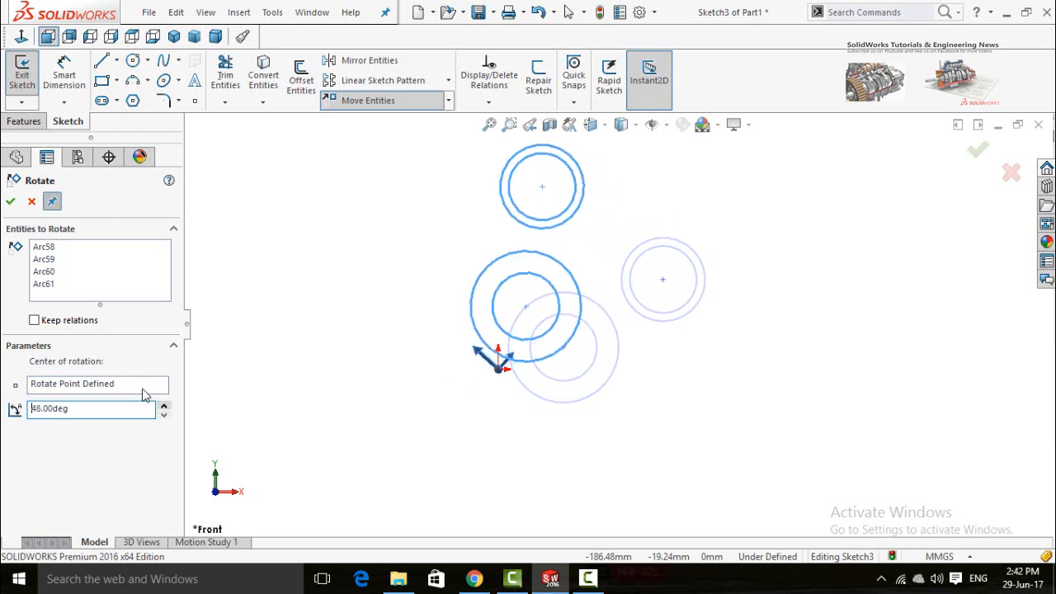
Apply the 48-degree rotation to the four circles and close Rotate Entities.
click(11, 202)
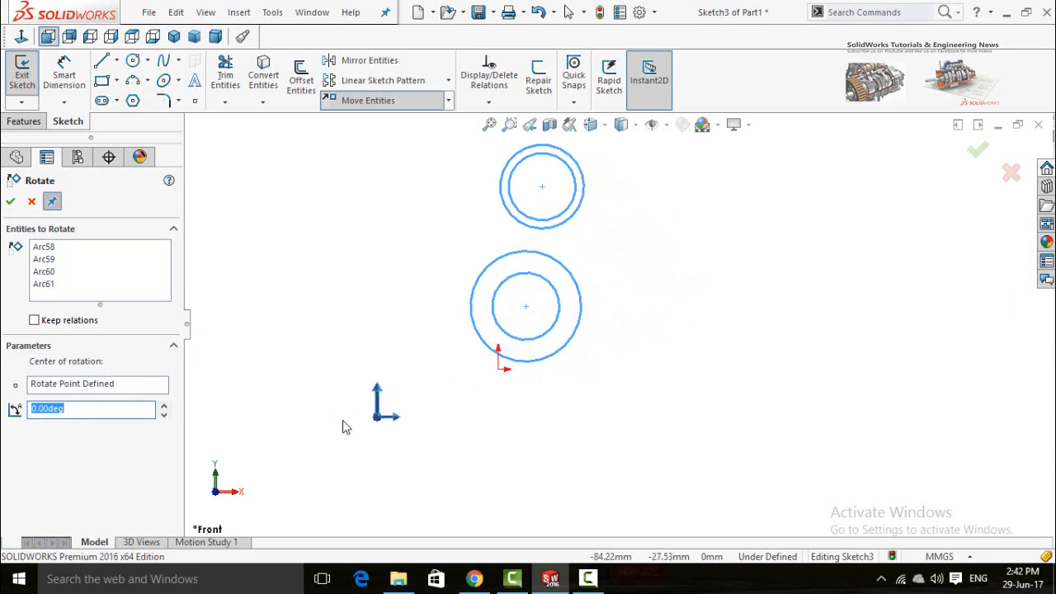
click(10, 205)
click(10, 207)
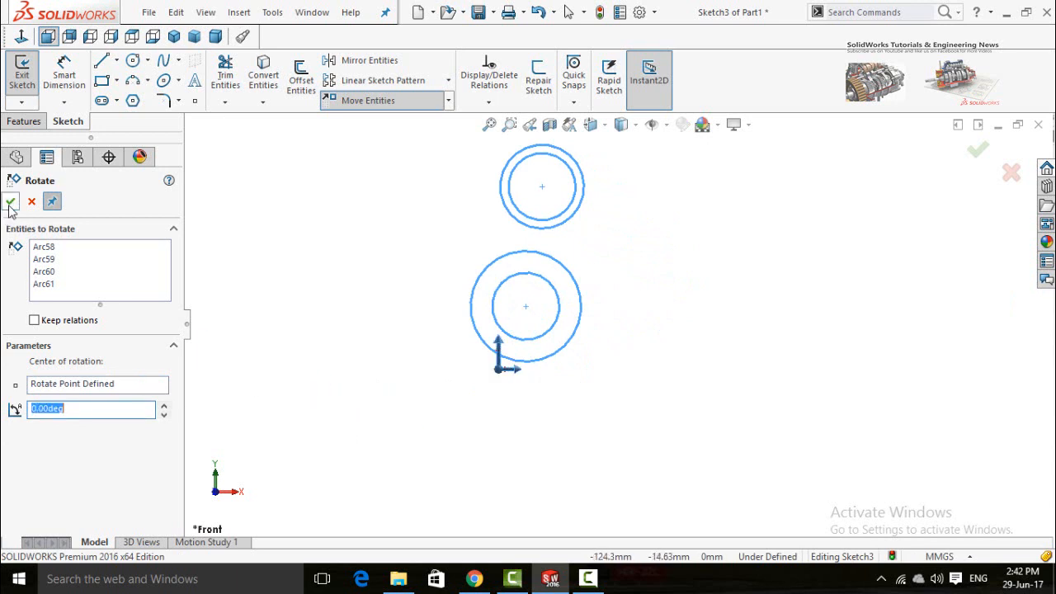
click(307, 328)
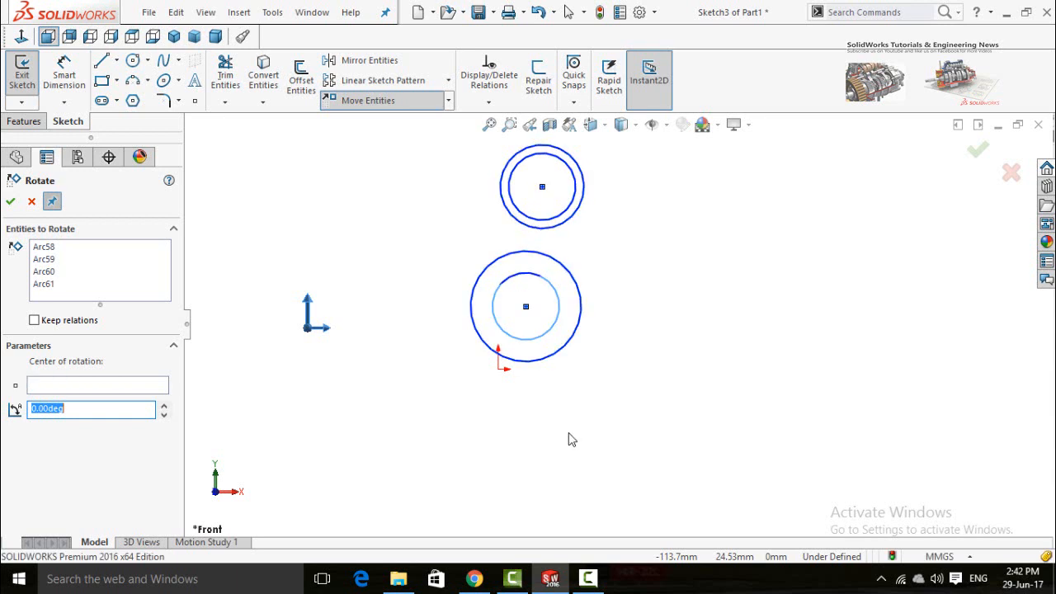
key(Escape)
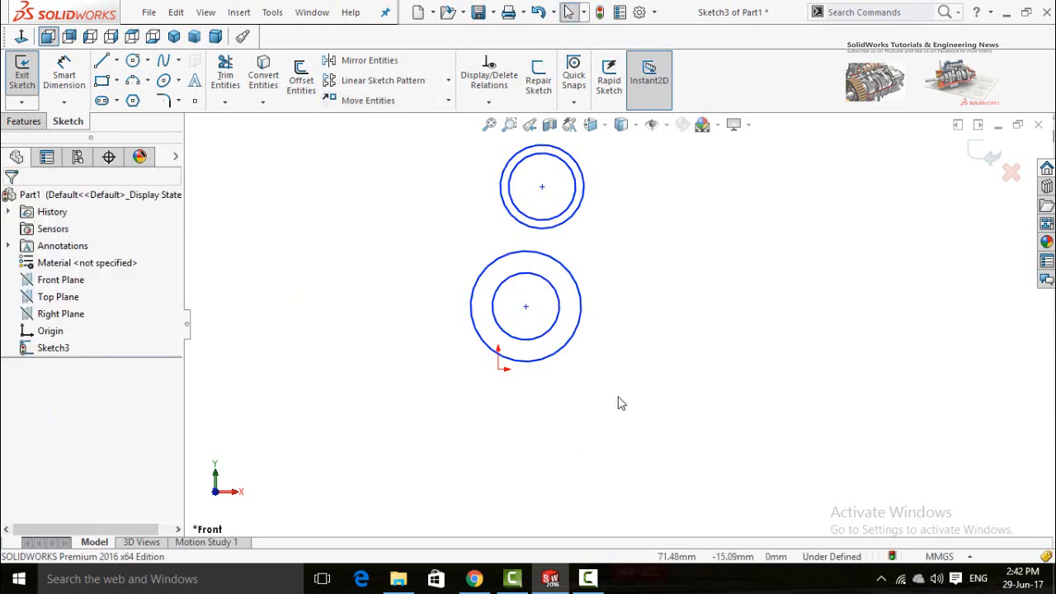
Set up Scale Entities for the two lower concentric circles about their common centre with a scale factor of 3.
scroll(621, 371, up, 3)
scroll(610, 247, down, 4)
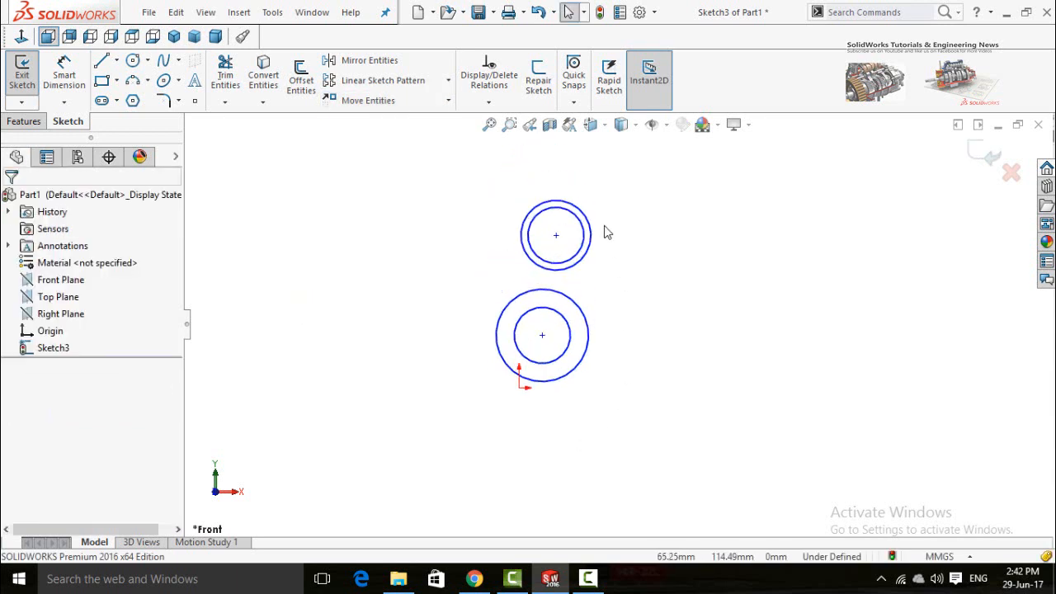
click(447, 100)
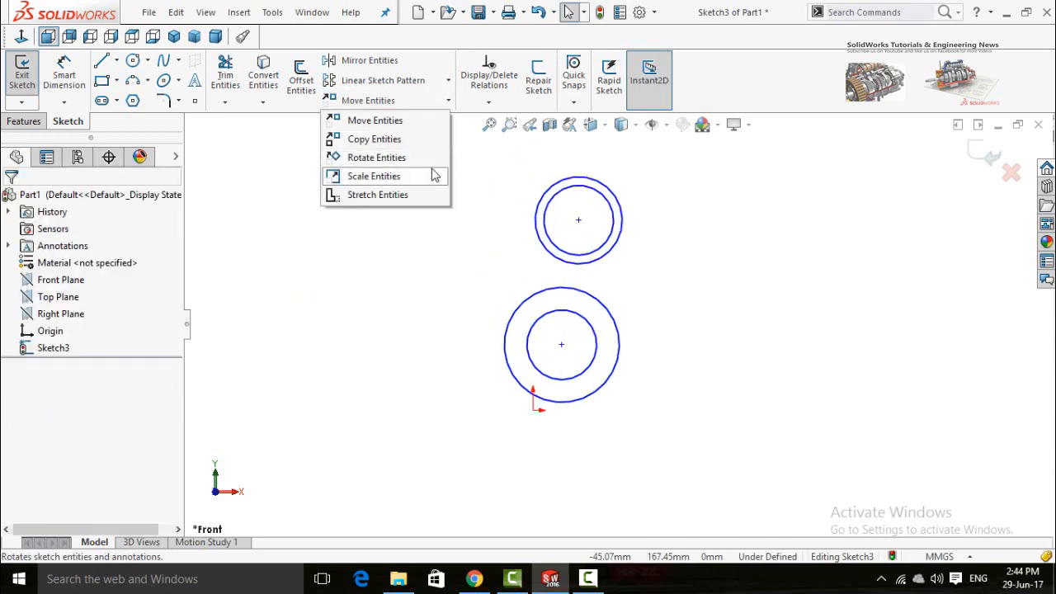
click(370, 183)
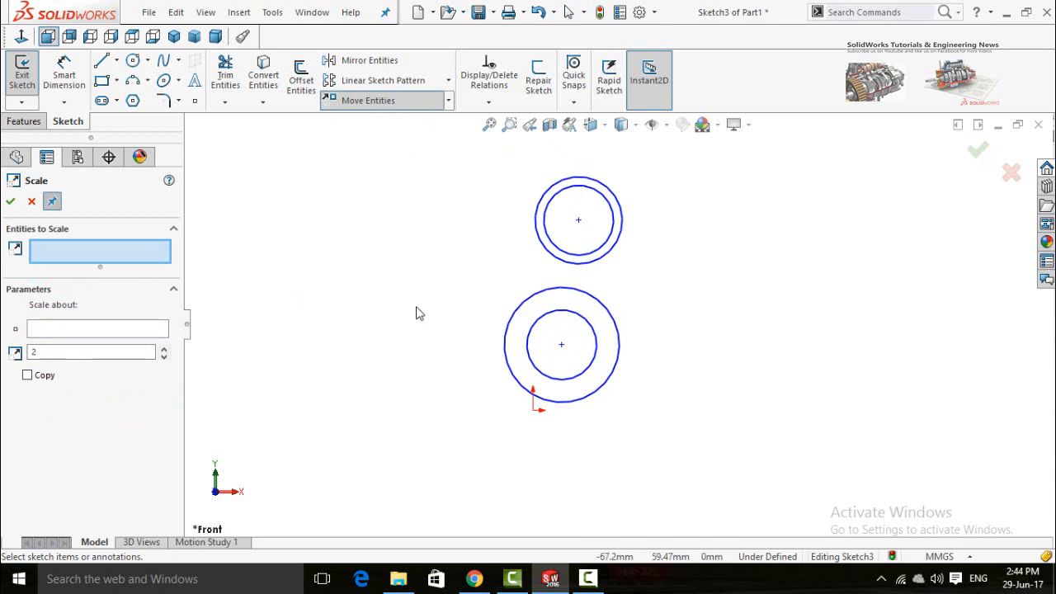
drag(443, 266, 648, 429)
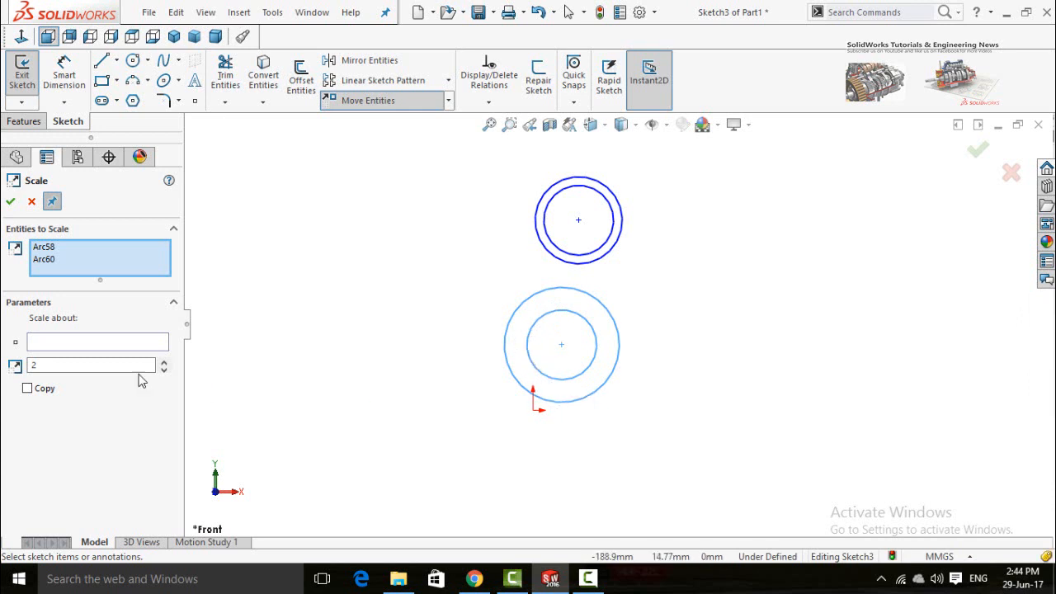
click(77, 345)
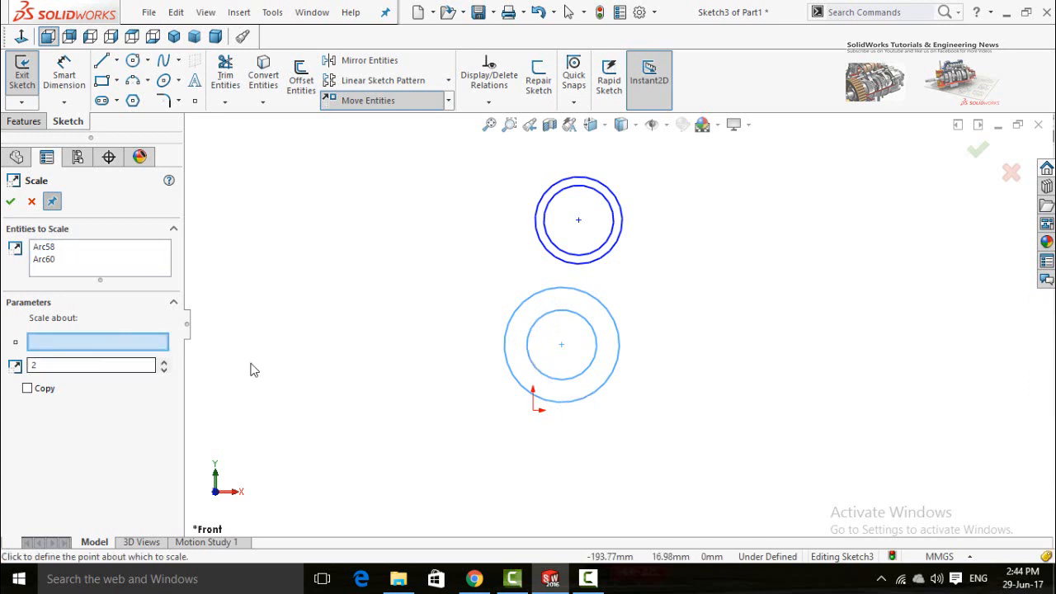
click(560, 345)
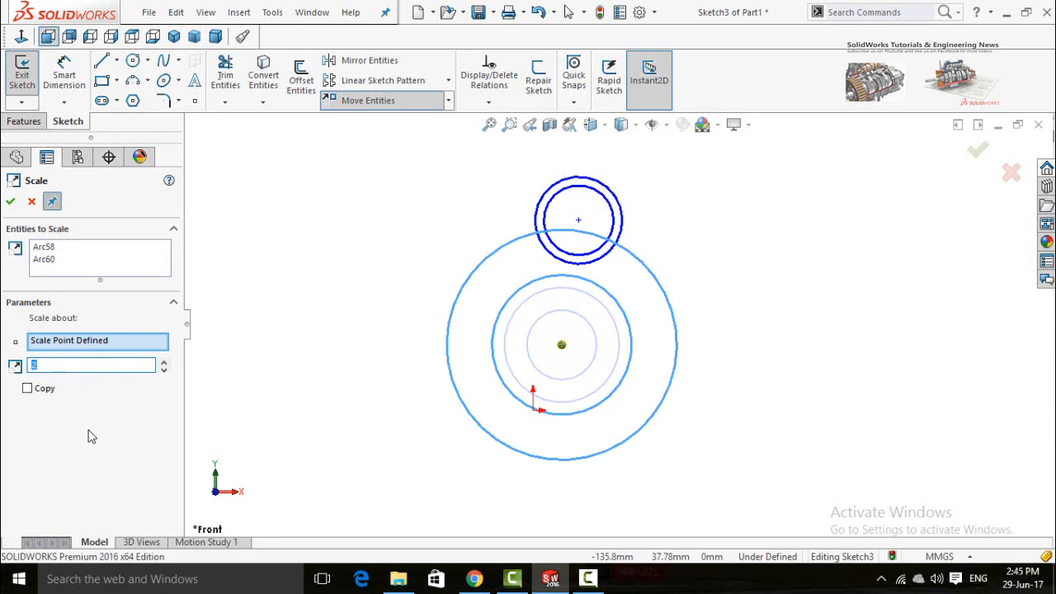
text(3)
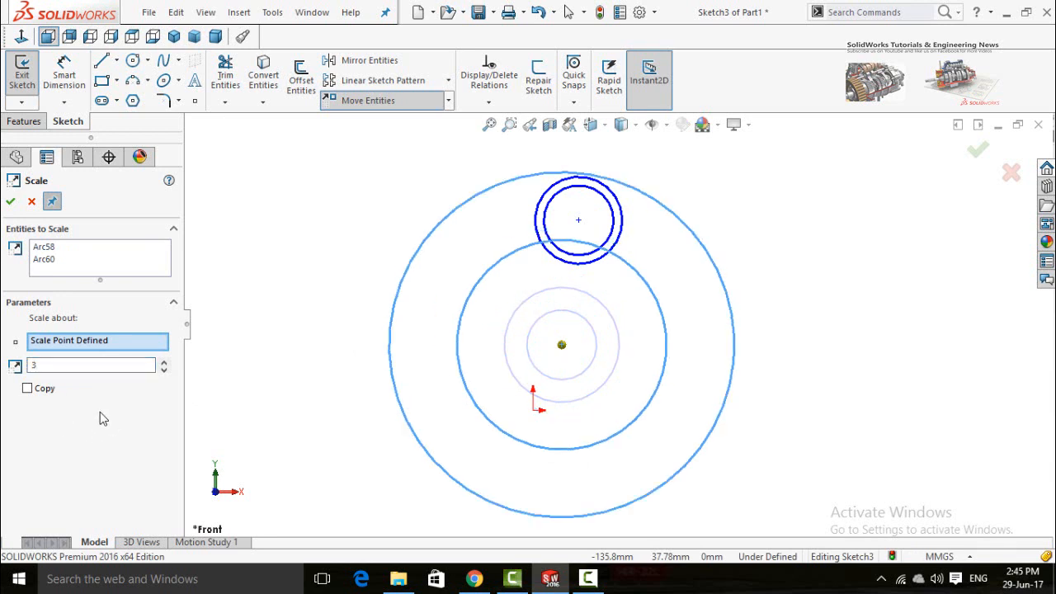
Change the scale factor to 0.333333333 and create one scaled copy of the two lower circles, keeping the originals.
click(75, 366)
key(Return)
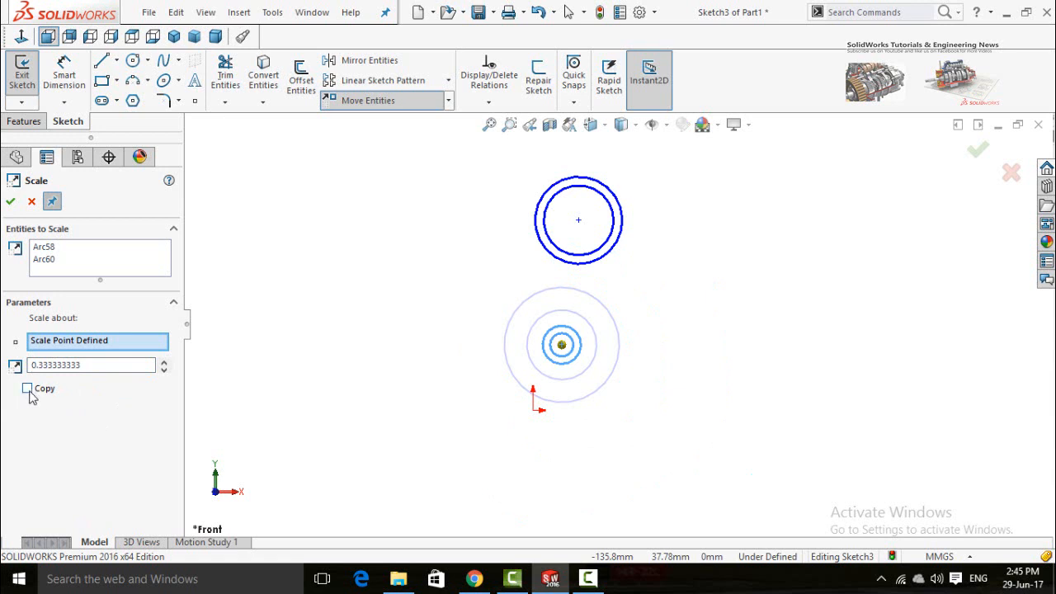
scroll(594, 345, down, 3)
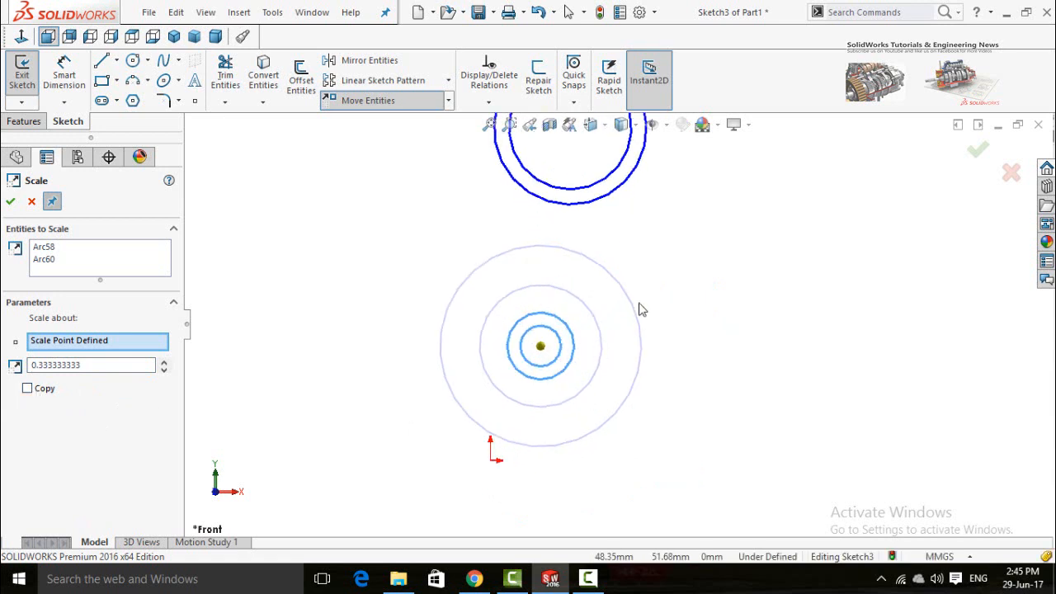
click(27, 389)
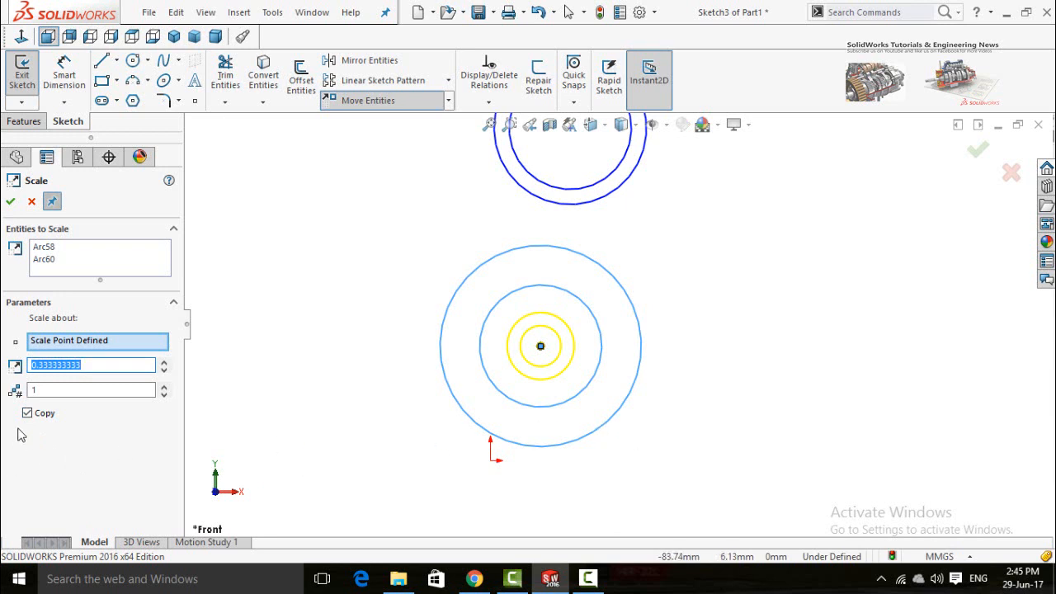
click(10, 203)
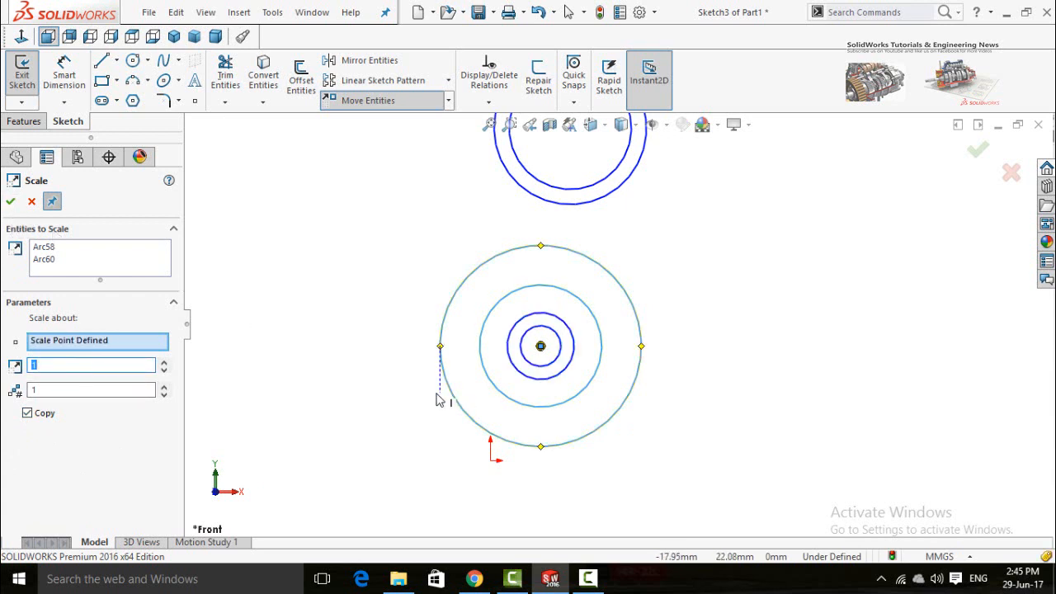
click(10, 201)
scroll(549, 217, down, 4)
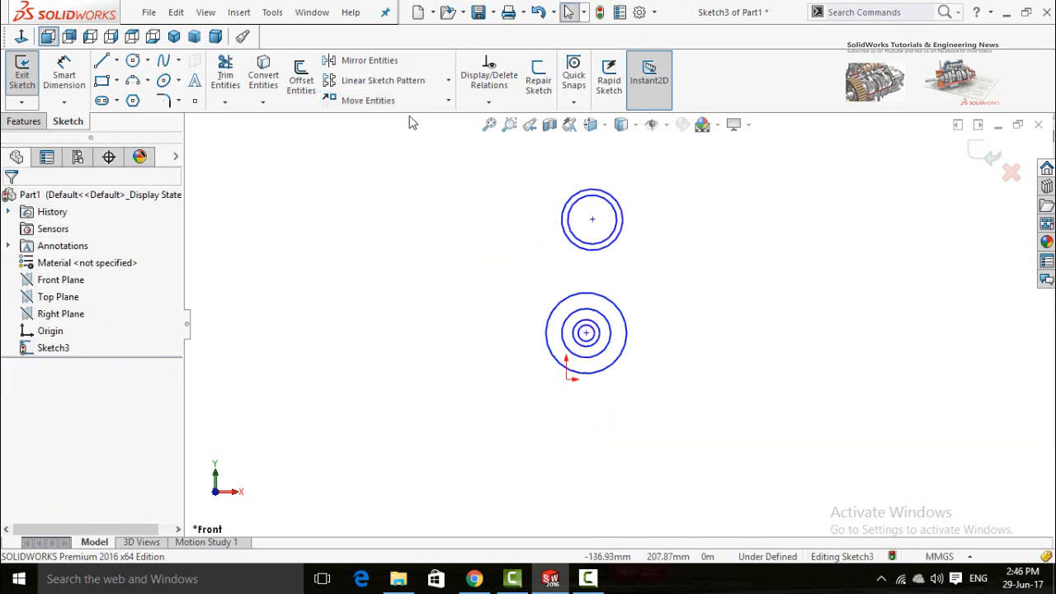
click(448, 101)
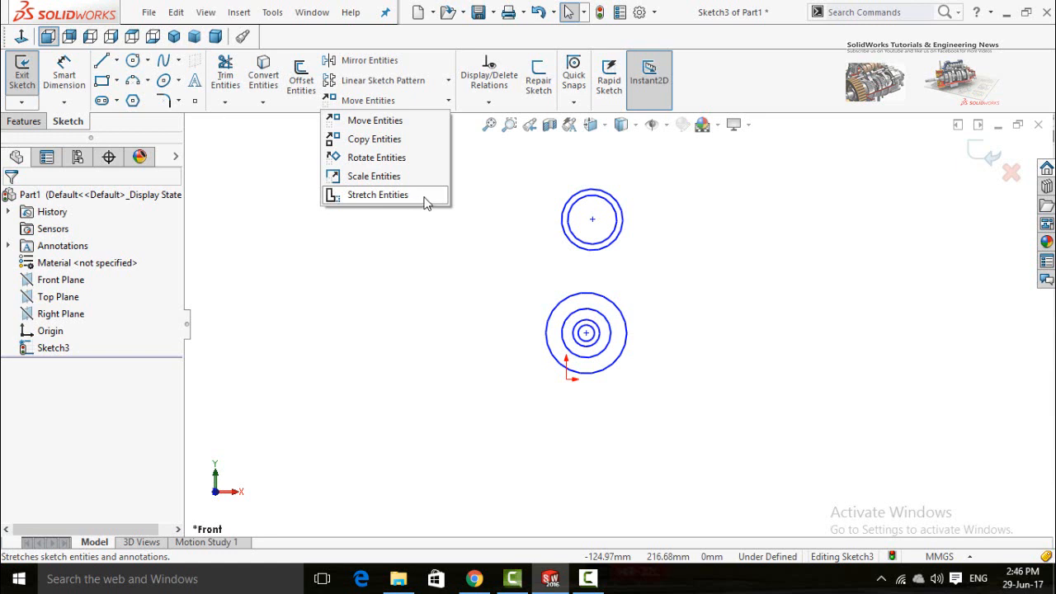
click(490, 200)
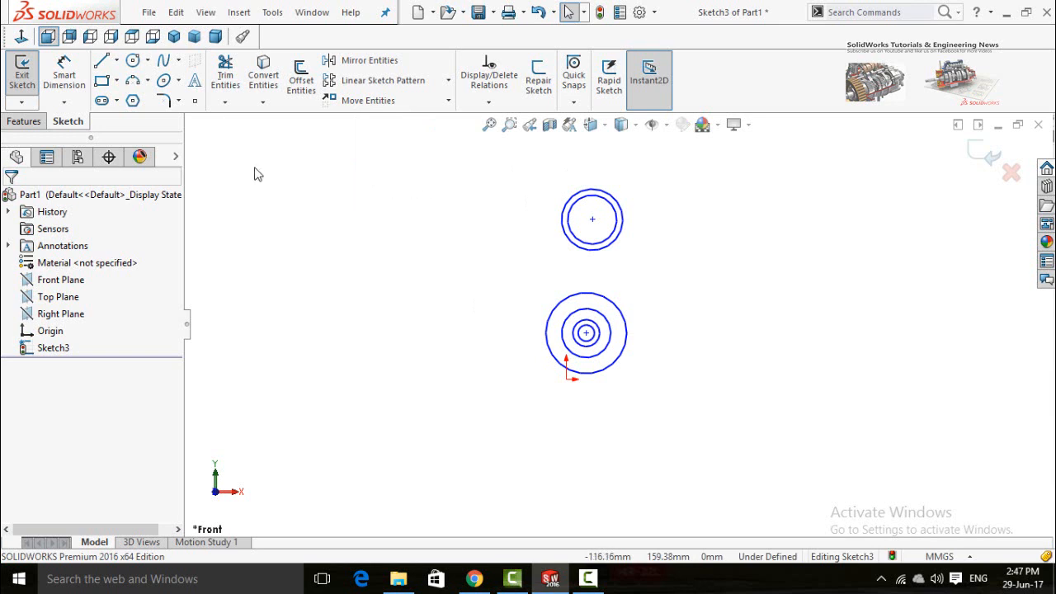
click(24, 122)
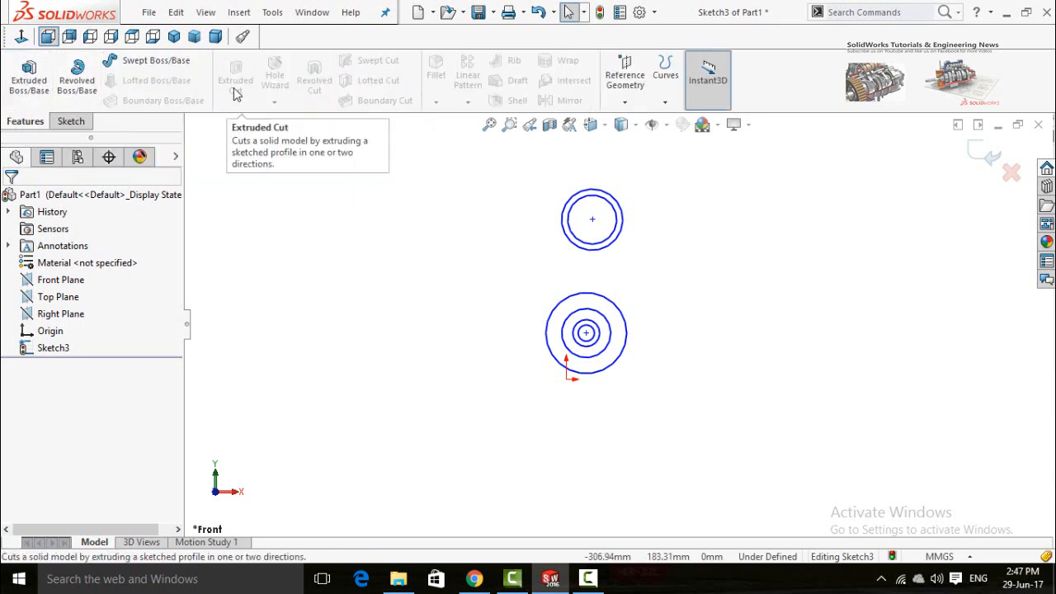
scroll(647, 285, down, 1)
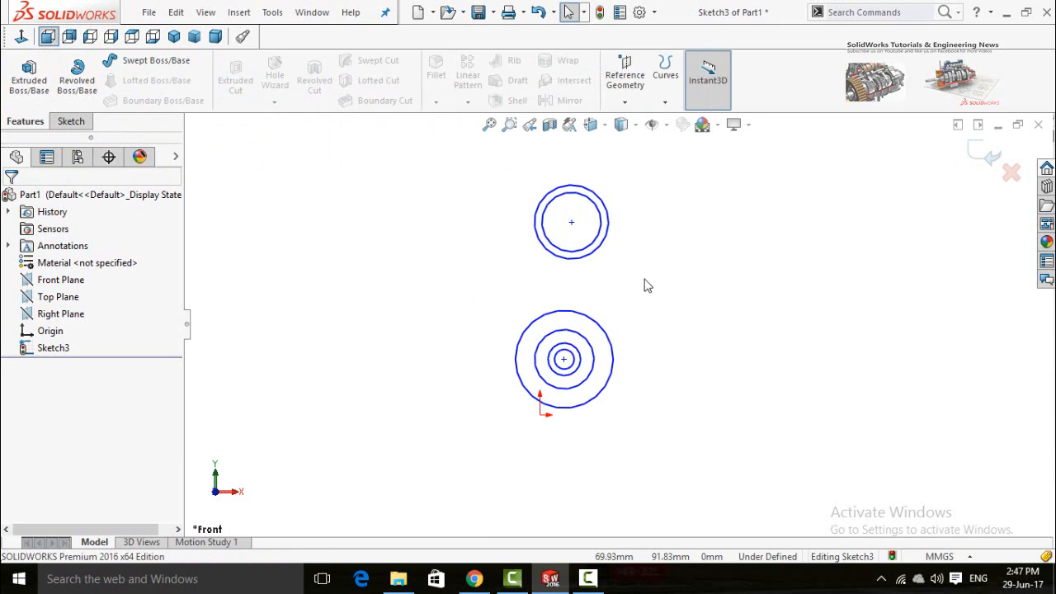